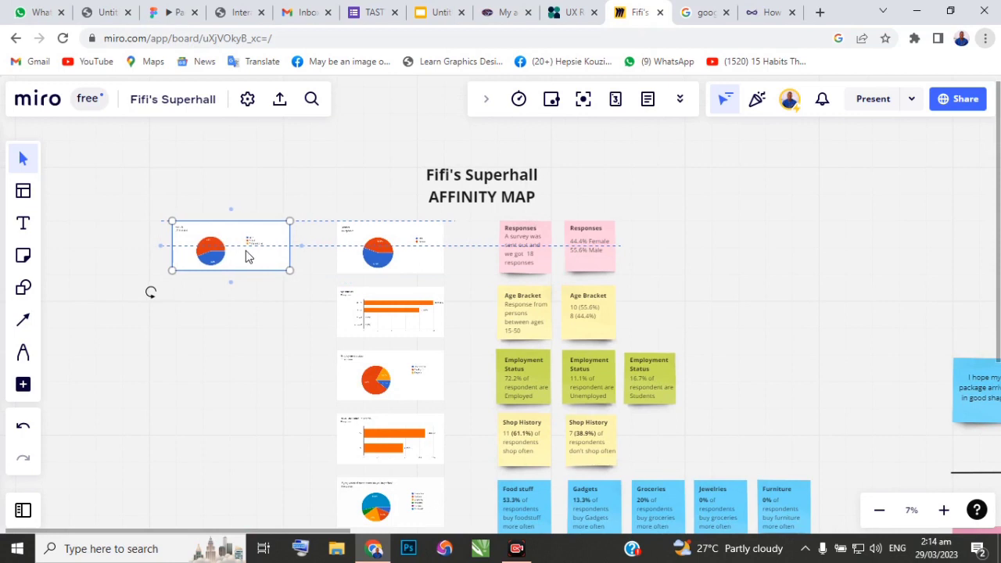
Enlarge the pasted 25-response Gender chart until its height matches the existing 18-response Gender chart beside it.
scroll(234, 250, "up", 3)
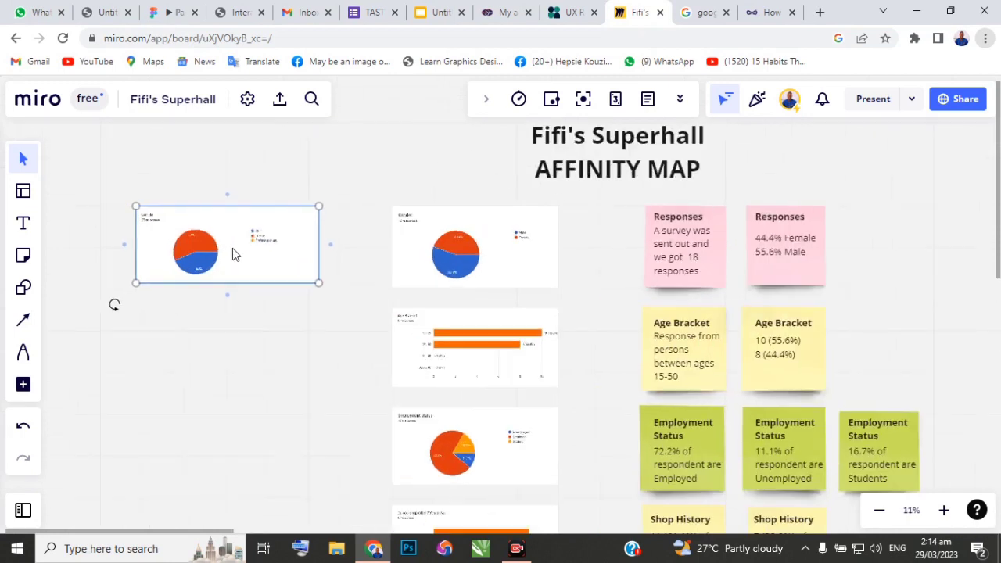
scroll(218, 249, "up", 3)
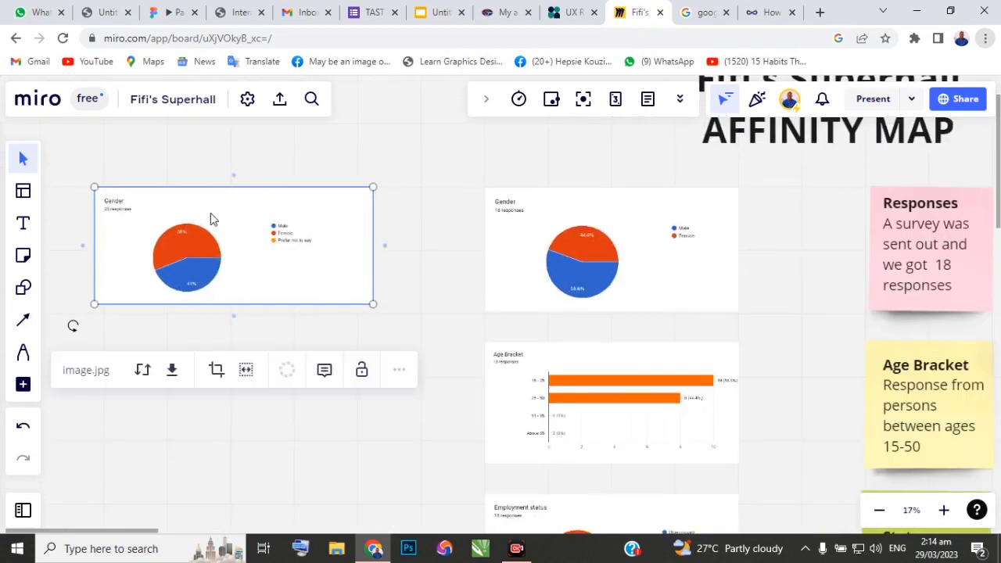
scroll(156, 212, "up", 2)
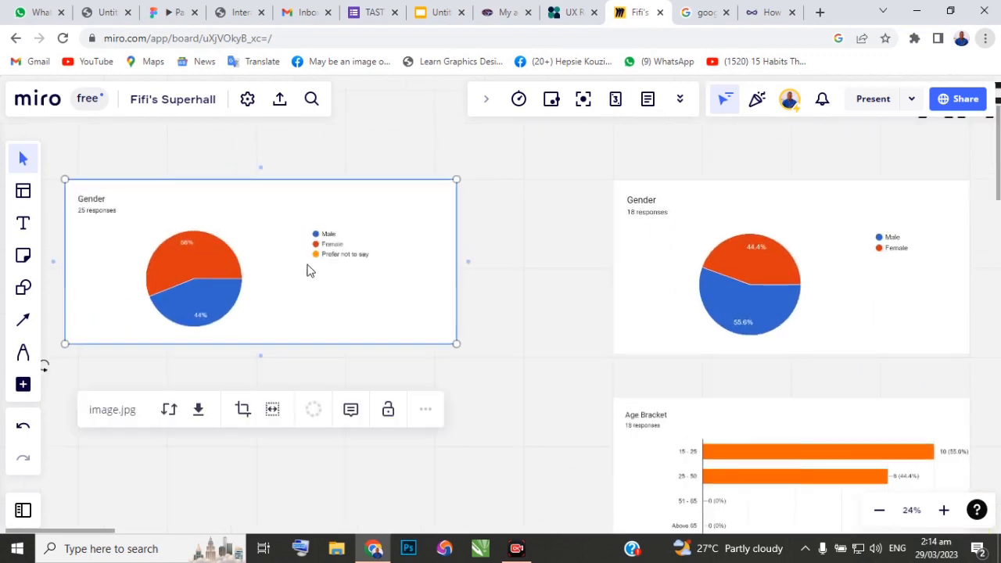
scroll(133, 278, "down", 1)
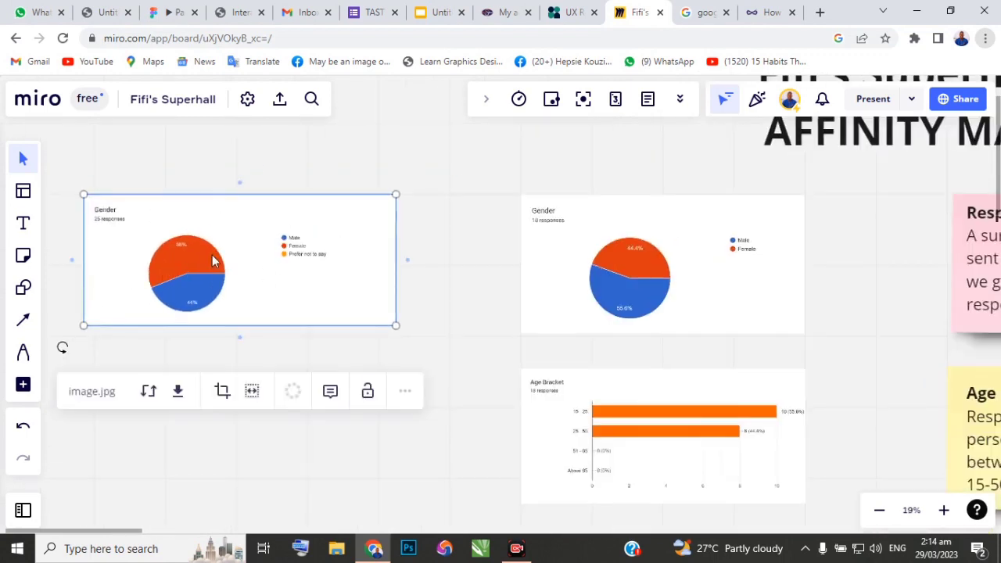
left_click_drag(394, 326, 415, 334)
scroll(250, 300, "down", 5)
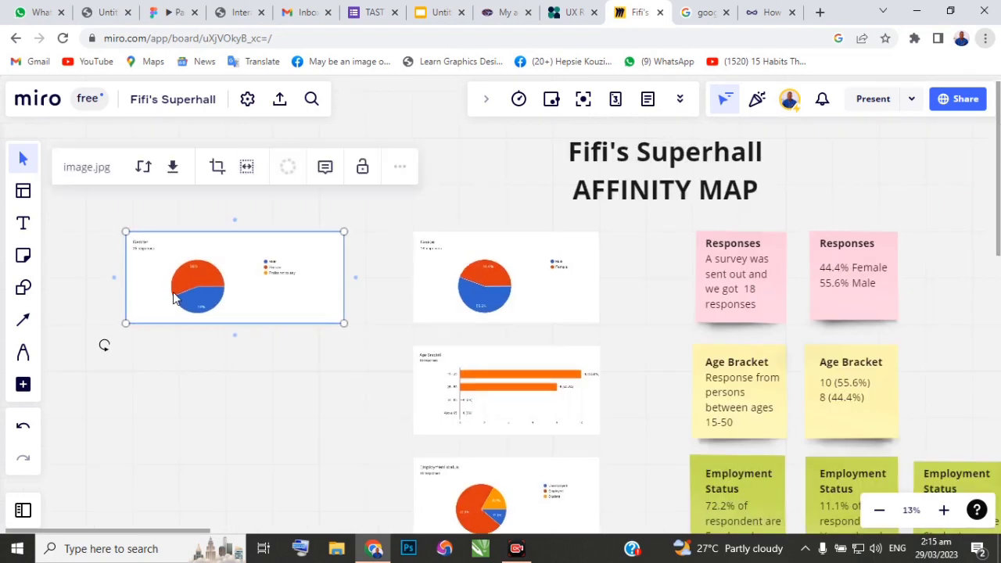
Examine the 18-response Gender chart and compare its segments with the two pink Responses sticky notes.
scroll(493, 307, "up", 5)
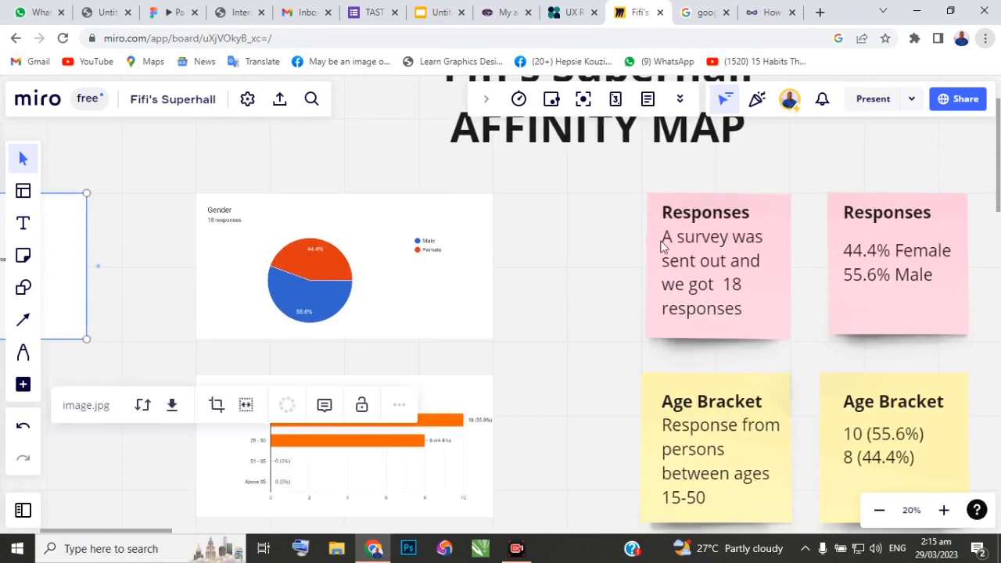
left_click_drag(581, 247, 469, 247)
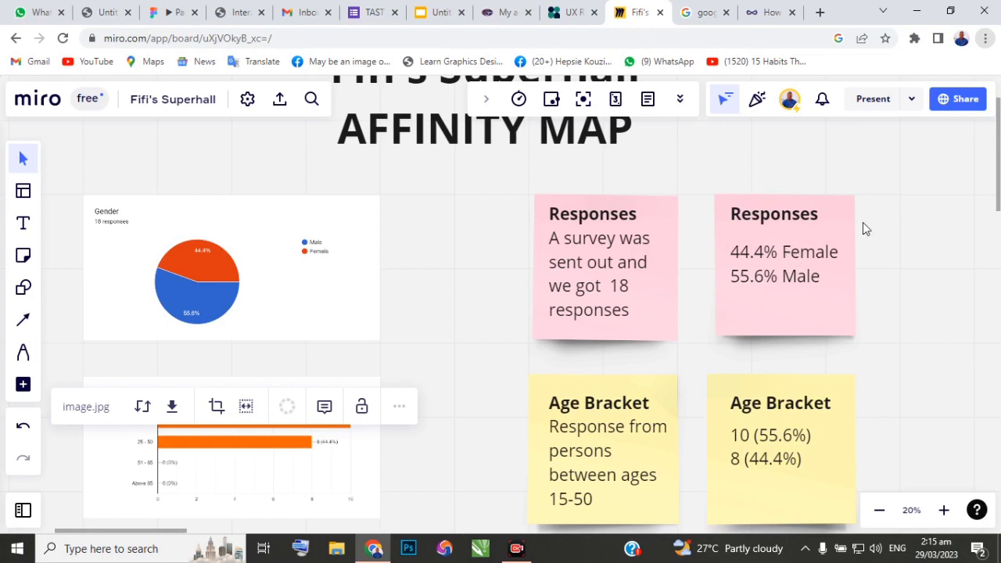
scroll(864, 229, "up", 1)
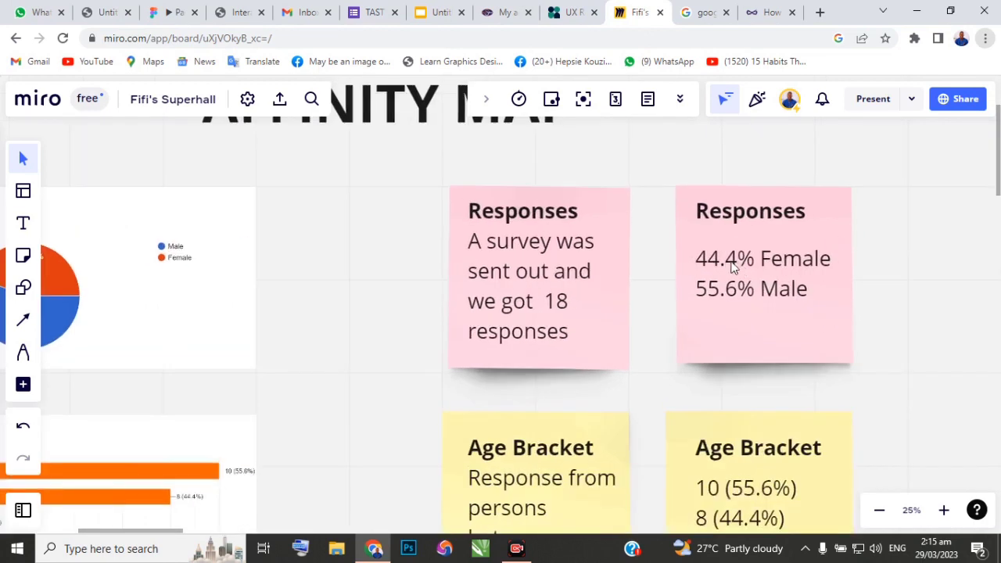
scroll(826, 268, "down", 1)
left_click(274, 276)
scroll(275, 276, "up", 1)
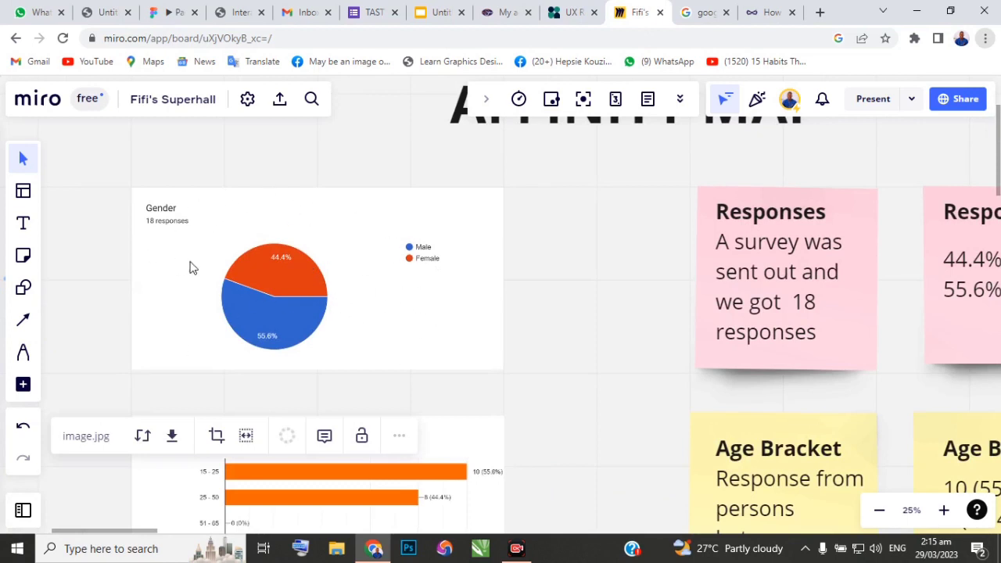
scroll(165, 265, "down", 1)
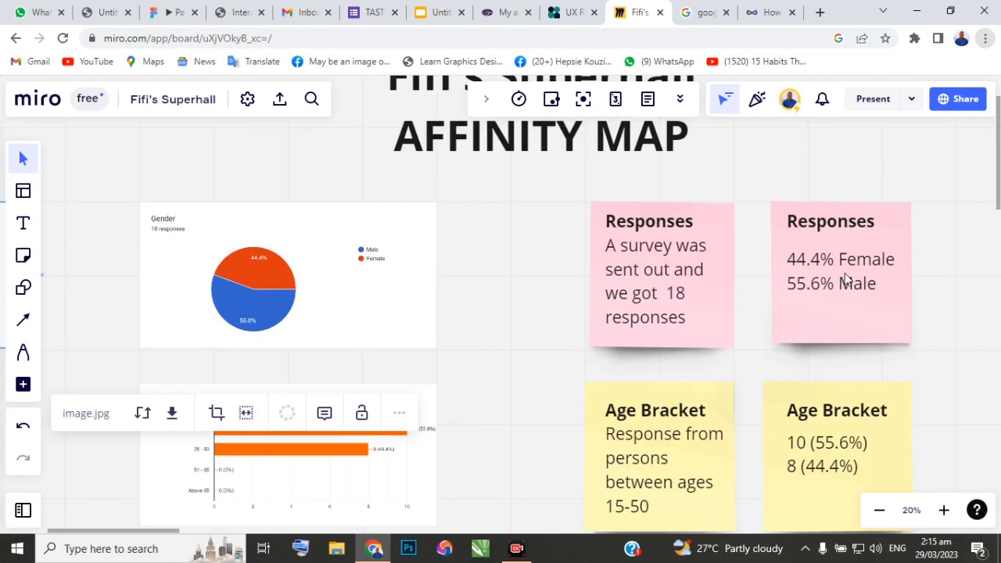
scroll(270, 264, "up", 2)
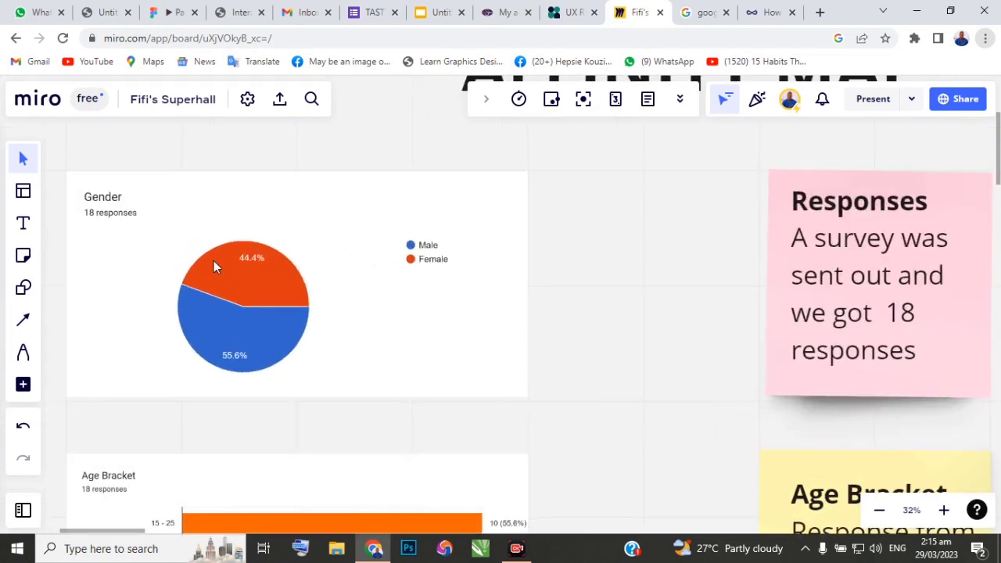
scroll(209, 256, "down", 1)
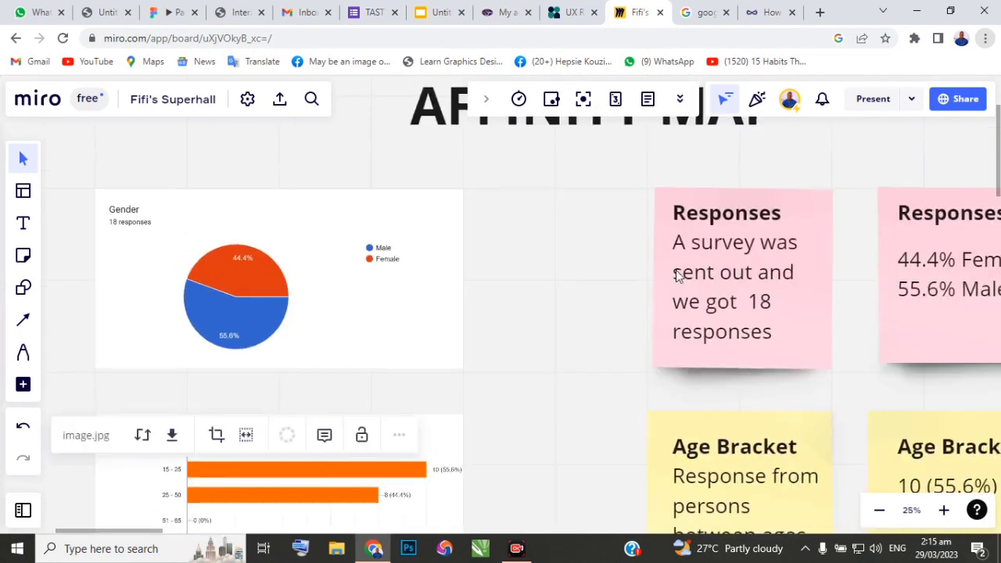
scroll(696, 273, "down", 1)
scroll(439, 254, "up", 2)
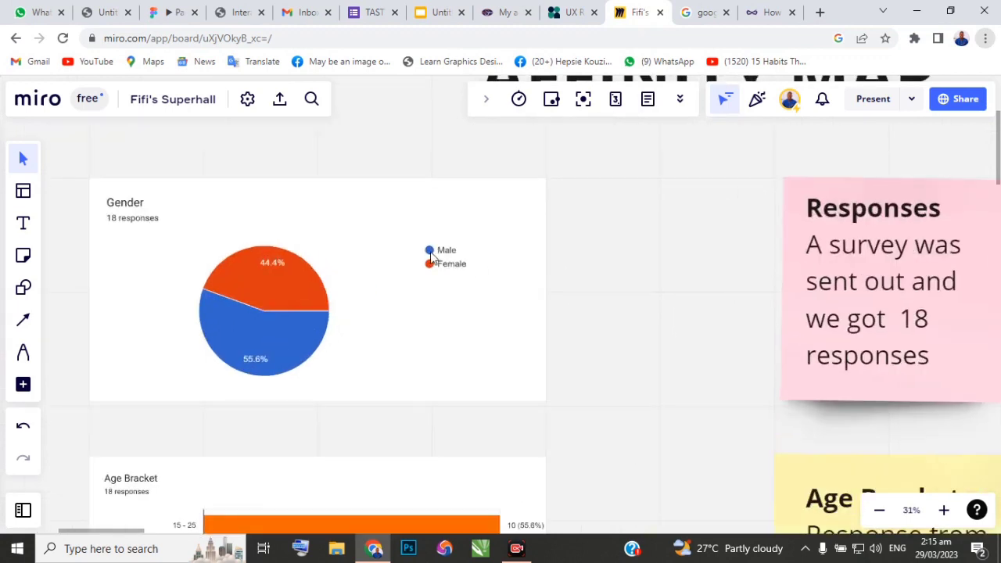
scroll(461, 282, "up", 1)
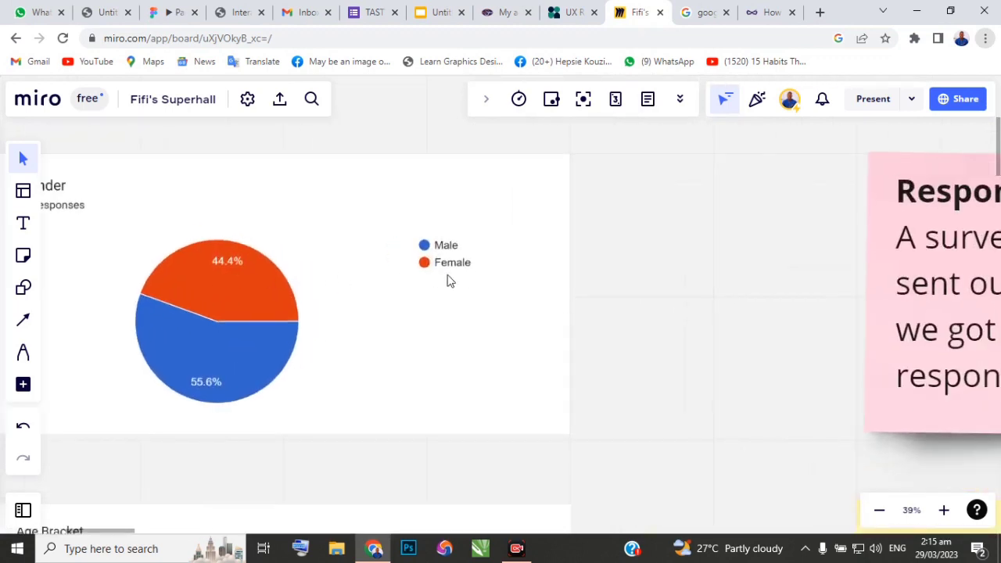
scroll(281, 285, "down", 2)
left_click(242, 352)
scroll(235, 349, "down", 2)
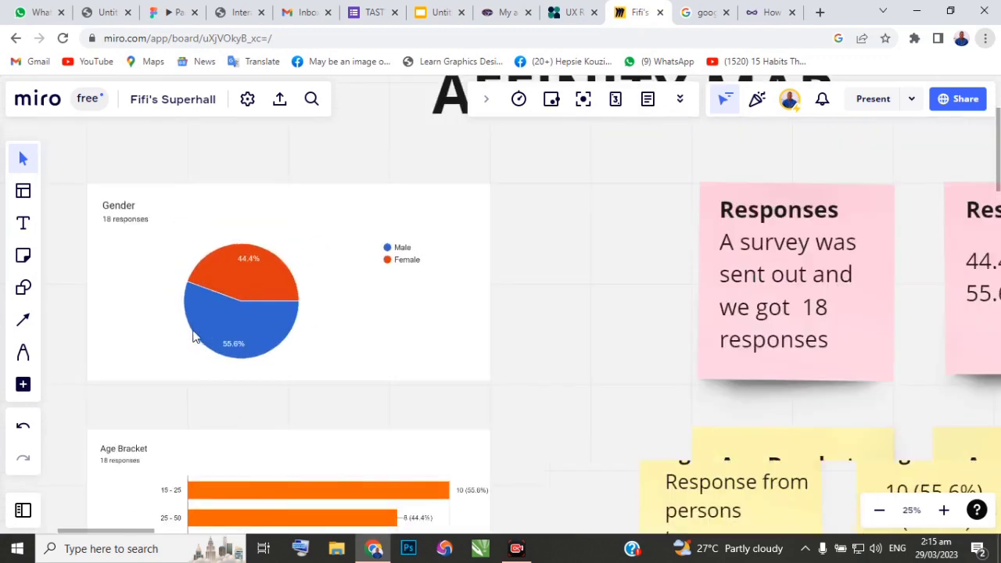
scroll(727, 312, "up", 3)
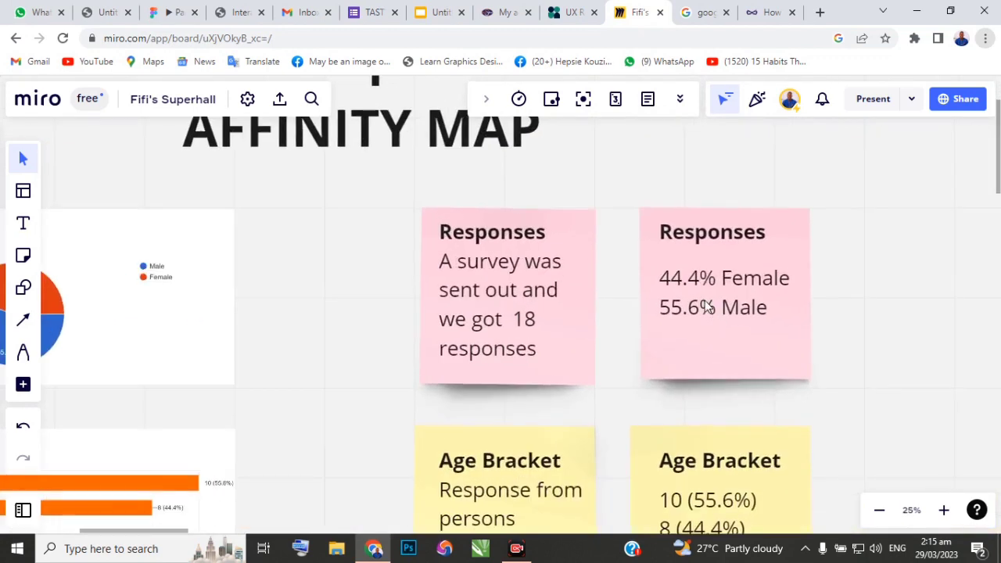
scroll(579, 200, "down", 4)
scroll(480, 355, "down", 1)
Examine the Age Bracket chart's age groups and compare them with the two yellow Age Bracket sticky notes.
scroll(346, 362, "up", 5)
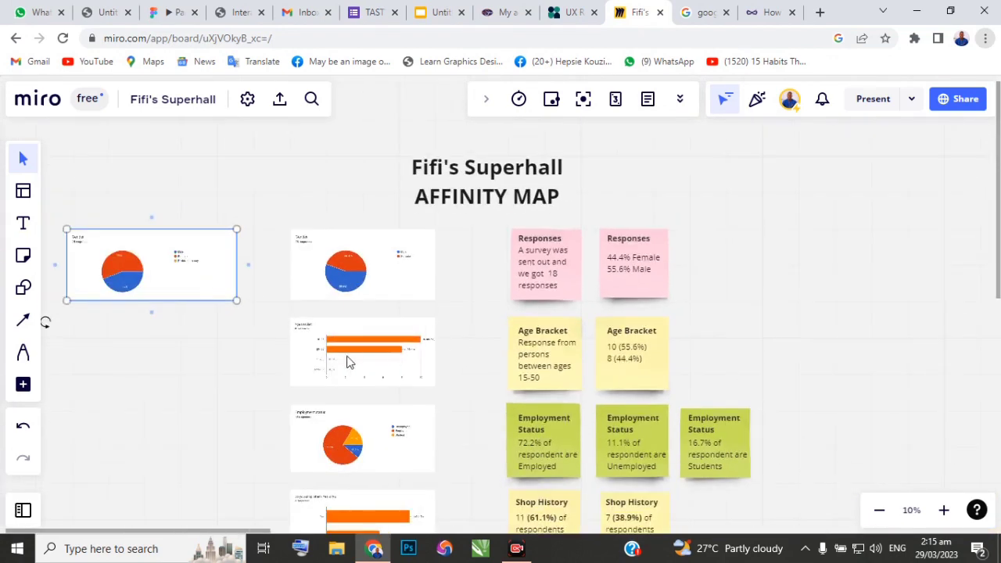
scroll(348, 367, "up", 3)
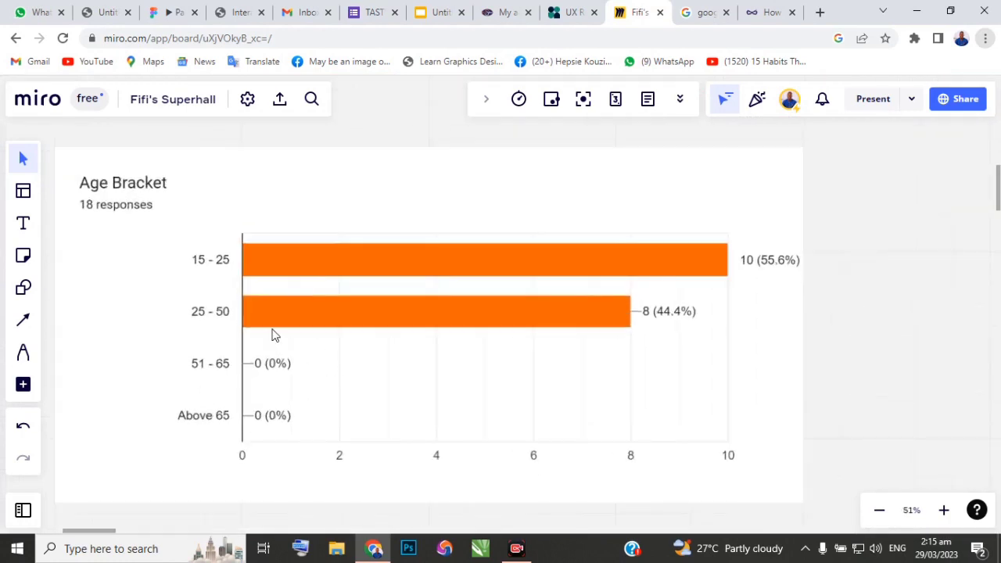
scroll(99, 223, "down", 3)
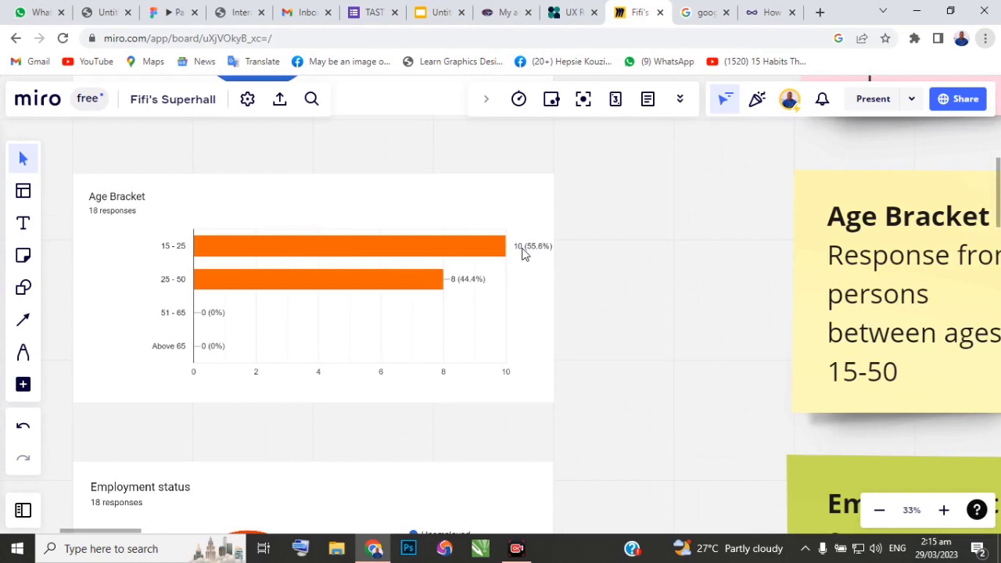
scroll(180, 247, "up", 3)
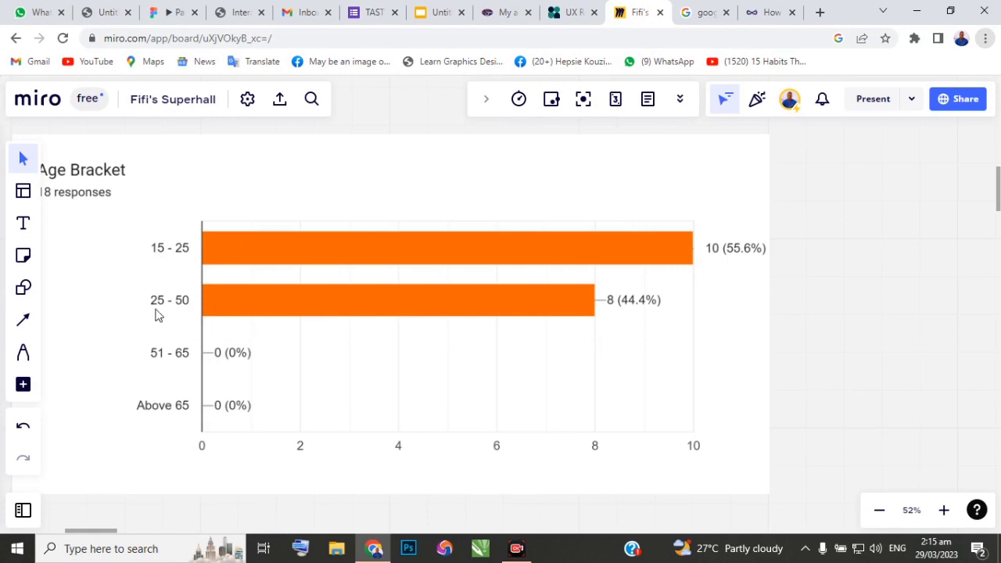
scroll(216, 310, "down", 2)
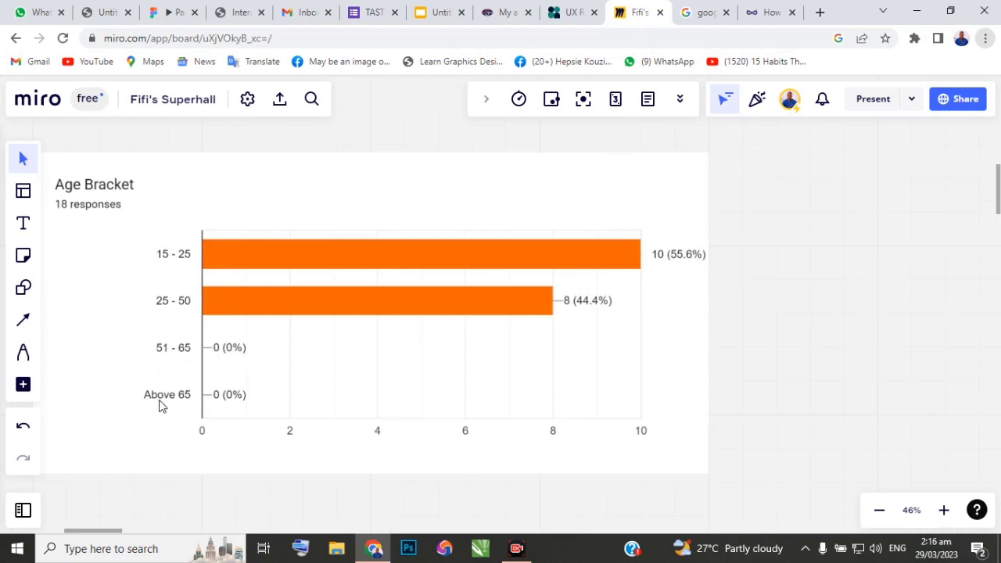
scroll(161, 405, "down", 2)
scroll(361, 305, "down", 2)
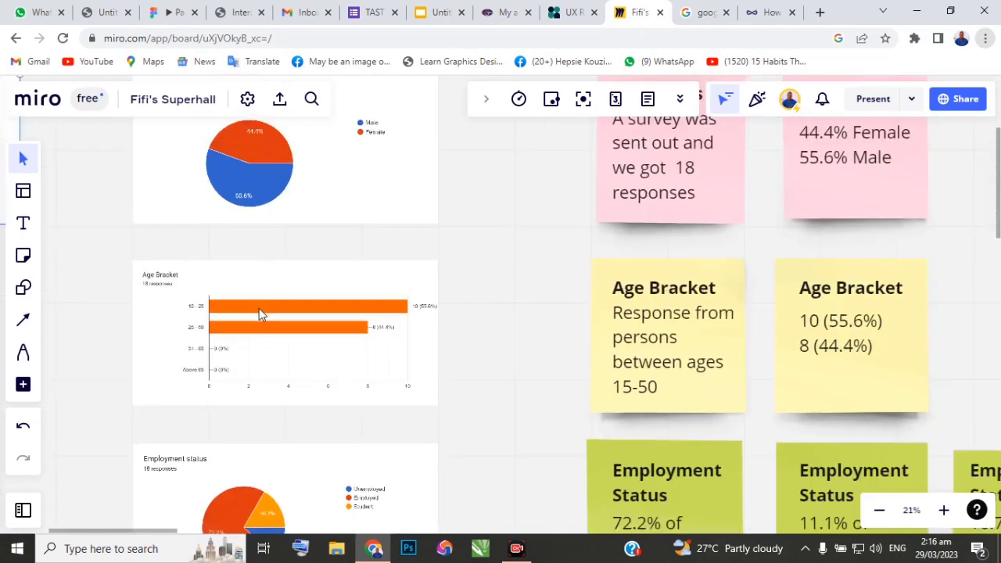
scroll(259, 308, "down", 1)
scroll(599, 317, "up", 3)
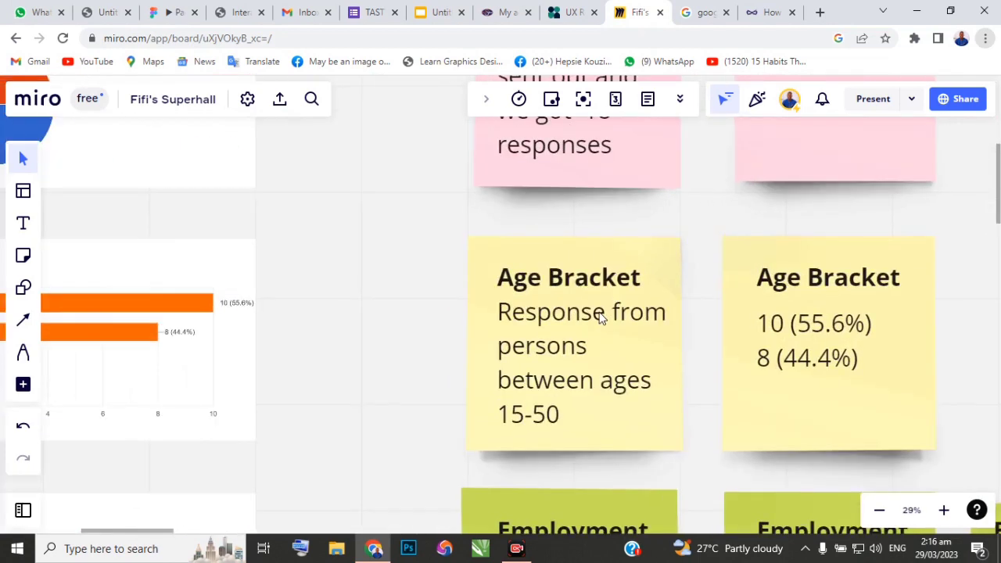
Switch to the Tasty Crib survey in Google Forms and copy the Age chart from its responses.
left_click(378, 13)
scroll(368, 324, "down", 5)
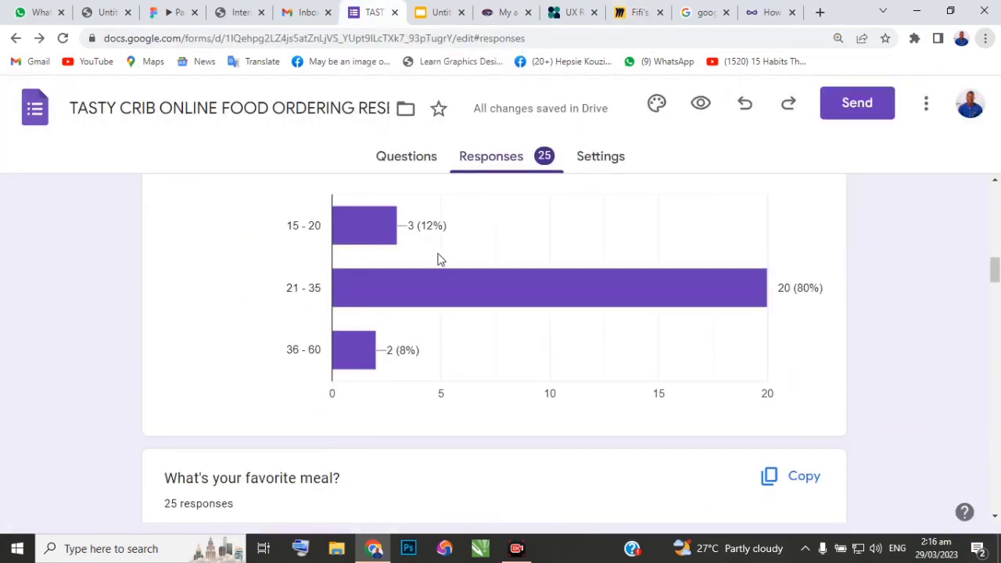
scroll(414, 261, "up", 5)
scroll(414, 262, "down", 2)
scroll(414, 263, "down", 1)
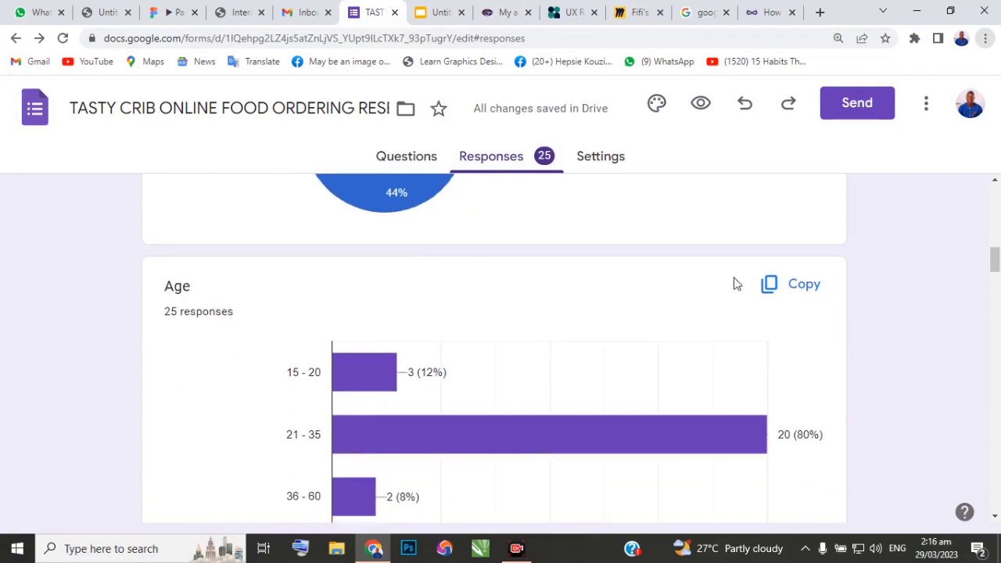
left_click(778, 295)
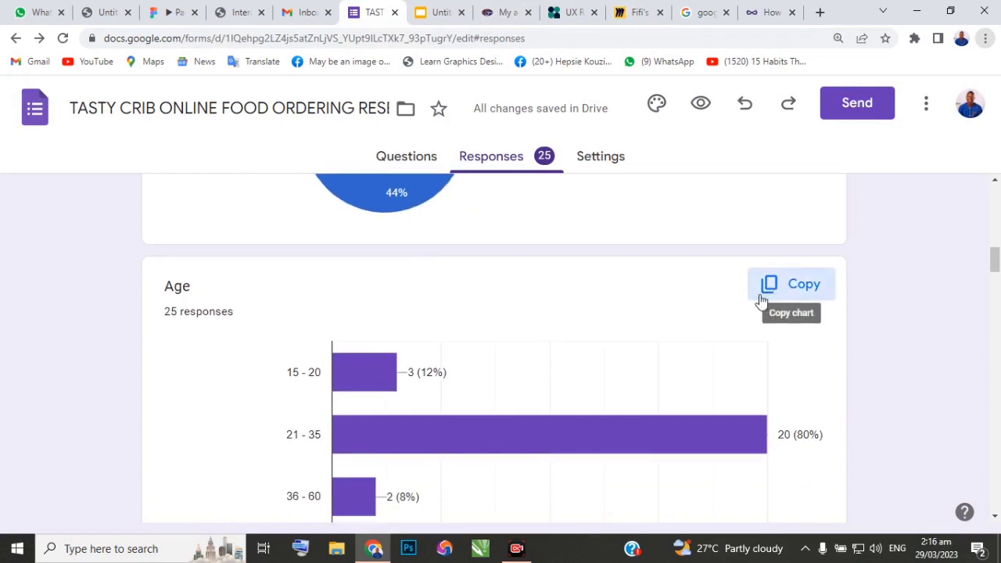
Return to the Fifi's Superhall board in Miro and deselect the pasted Gender chart.
left_click(637, 15)
scroll(512, 207, "down", 3)
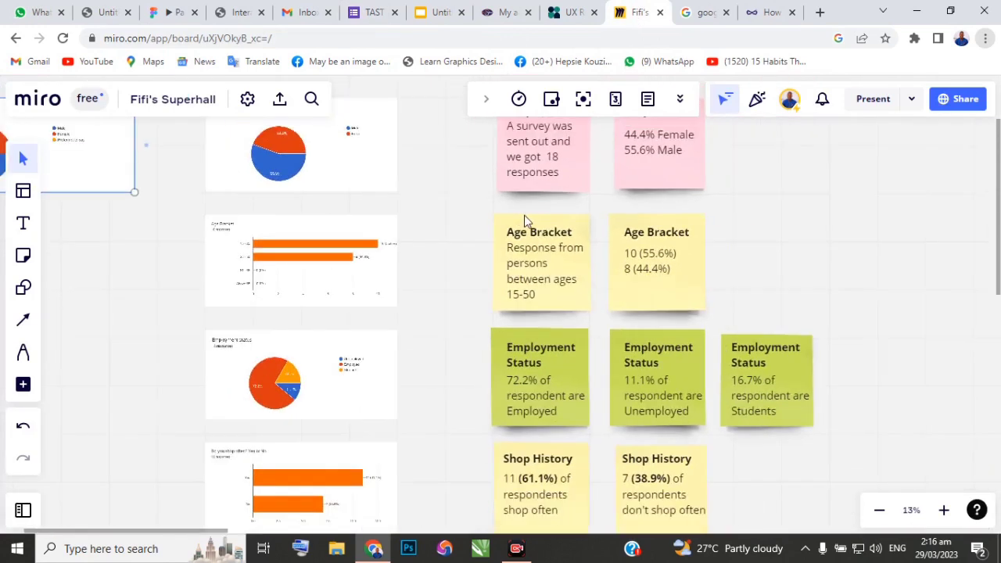
scroll(523, 221, "down", 2)
left_click(109, 340)
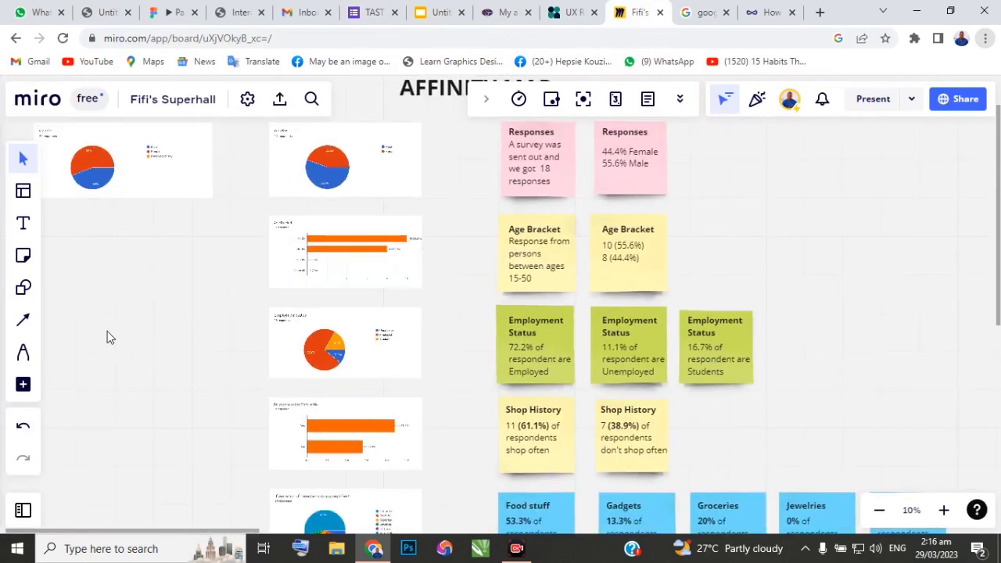
right_click(105, 324)
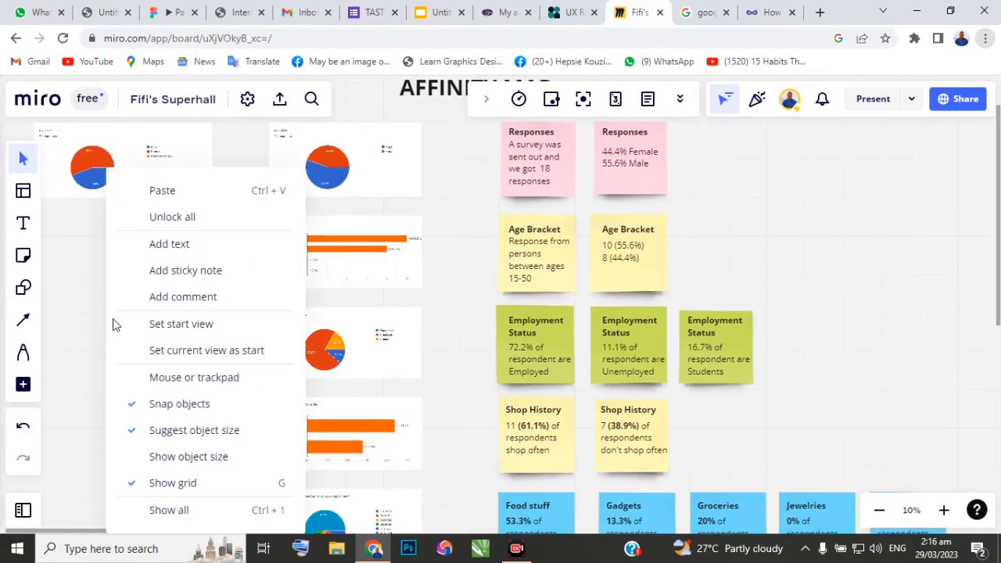
left_click(175, 195)
left_click(638, 226)
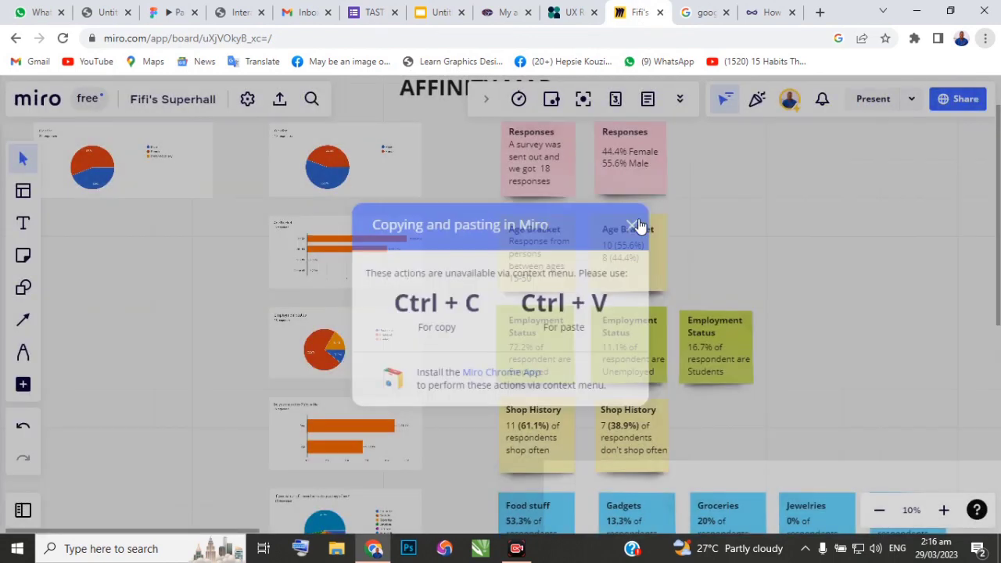
Paste the copied Age chart and fit it below the pasted Gender chart at the same width, beside the Age Bracket chart.
key("ctrl+v")
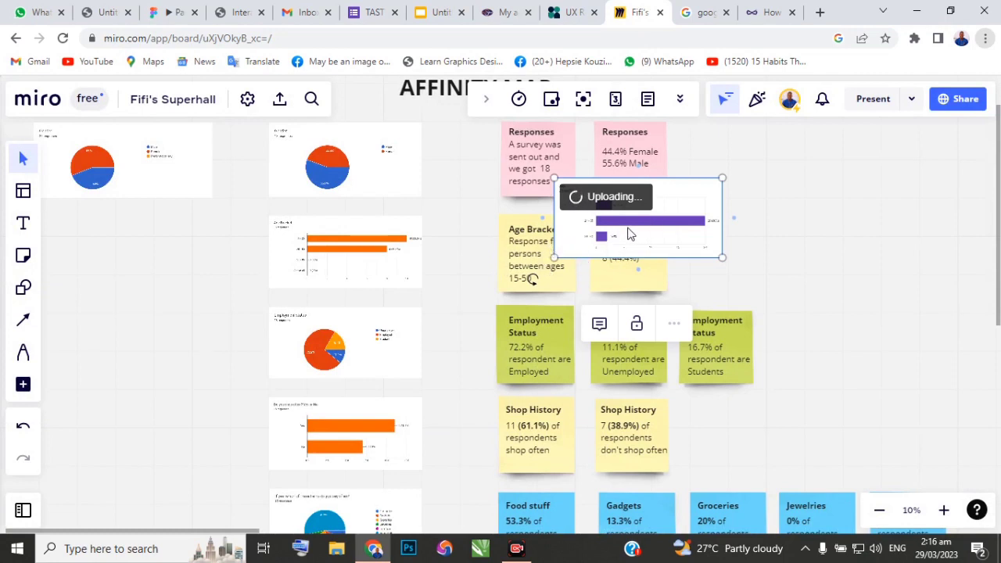
left_click_drag(647, 231, 135, 269)
left_click_drag(123, 351, 222, 349)
left_click_drag(136, 293, 107, 302)
scroll(196, 293, "up", 3)
scroll(85, 319, "down", 2)
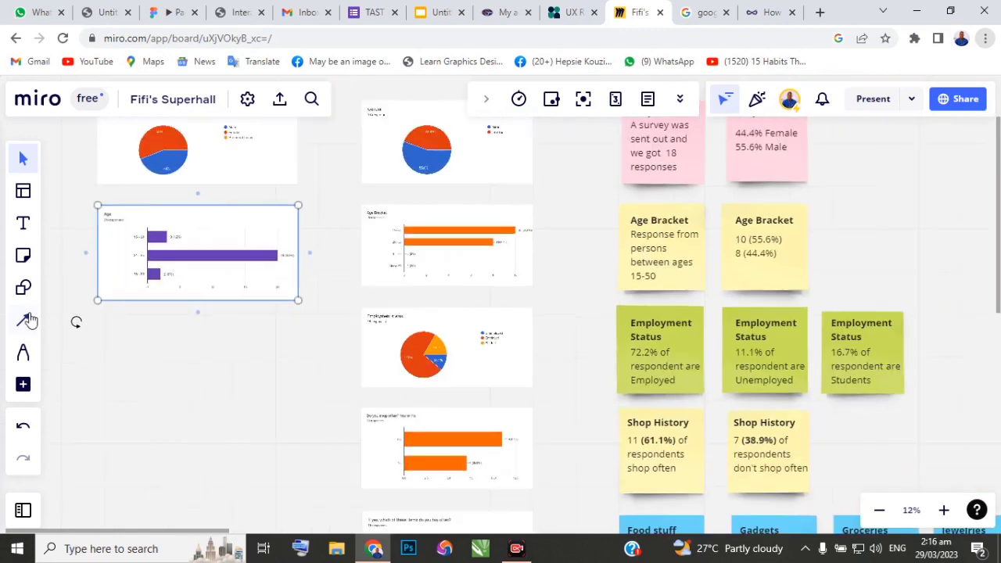
Review how the Age Bracket chart's figures are summarised on the two yellow Age Bracket notes.
scroll(73, 320, "down", 3)
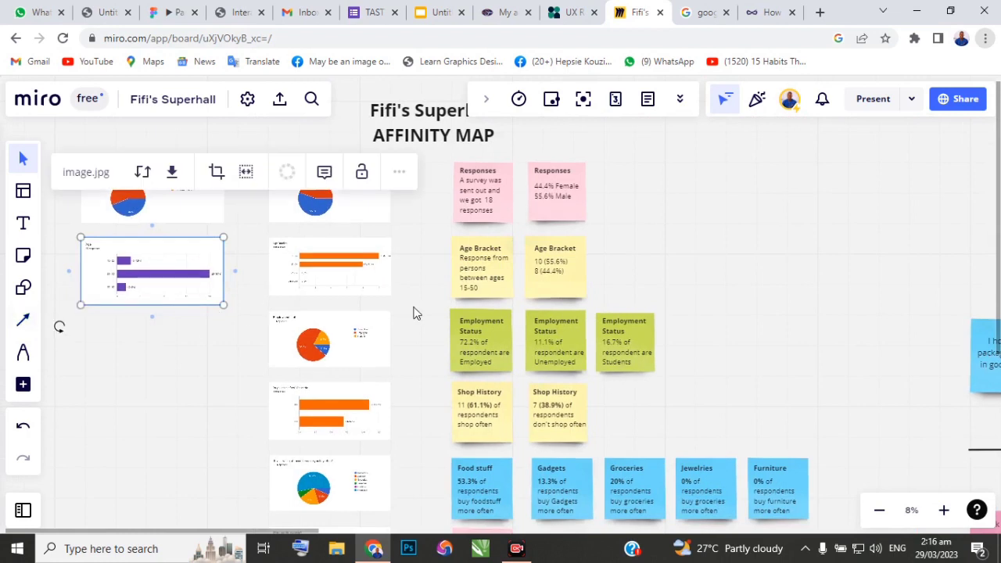
scroll(408, 313, "up", 1)
scroll(402, 240, "up", 3)
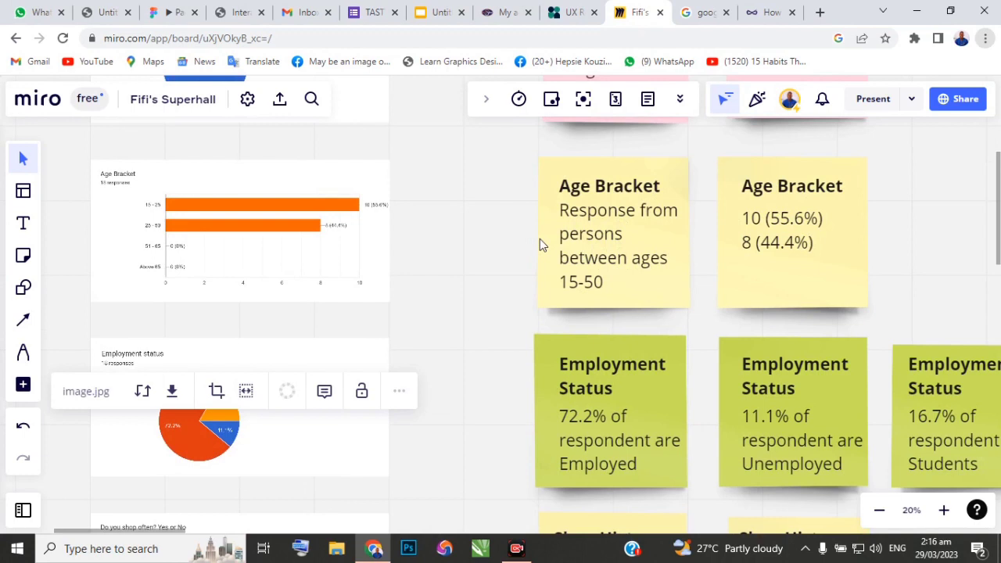
scroll(367, 242, "down", 2)
scroll(237, 196, "up", 4)
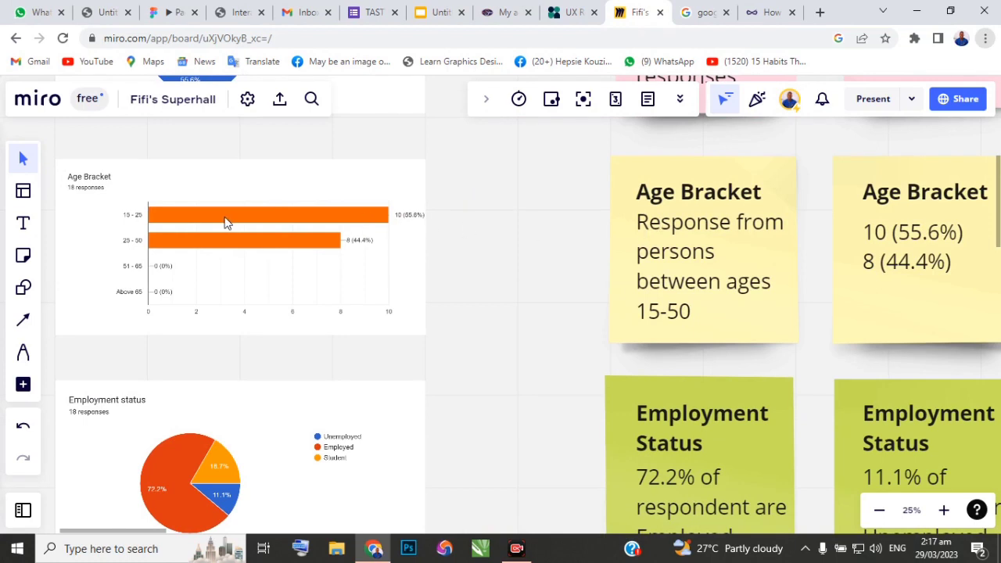
Compare the age ranges and counts on the Age Bracket chart with the text of both yellow Age Bracket notes.
scroll(226, 223, "up", 2)
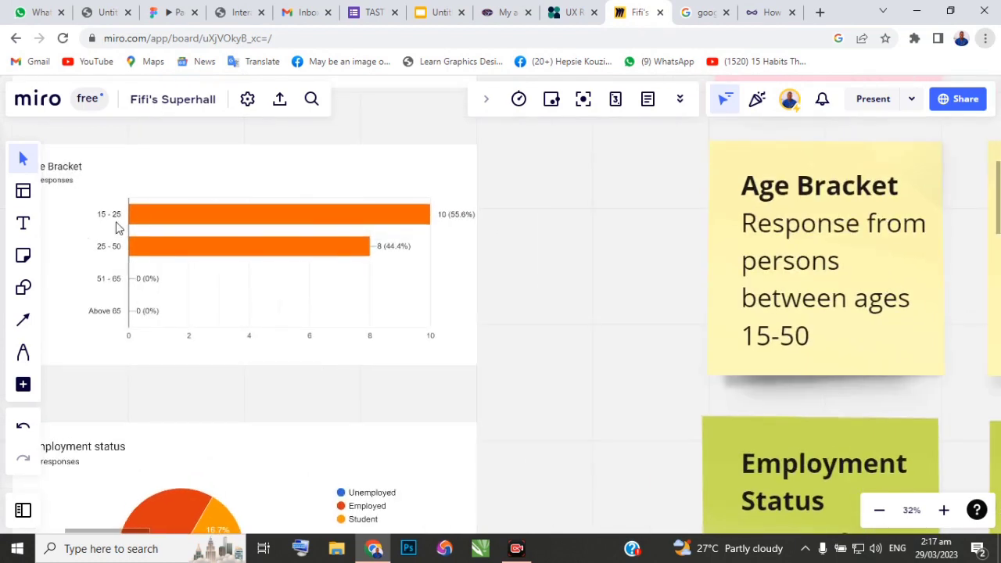
scroll(88, 232, "down", 3)
scroll(301, 251, "down", 1)
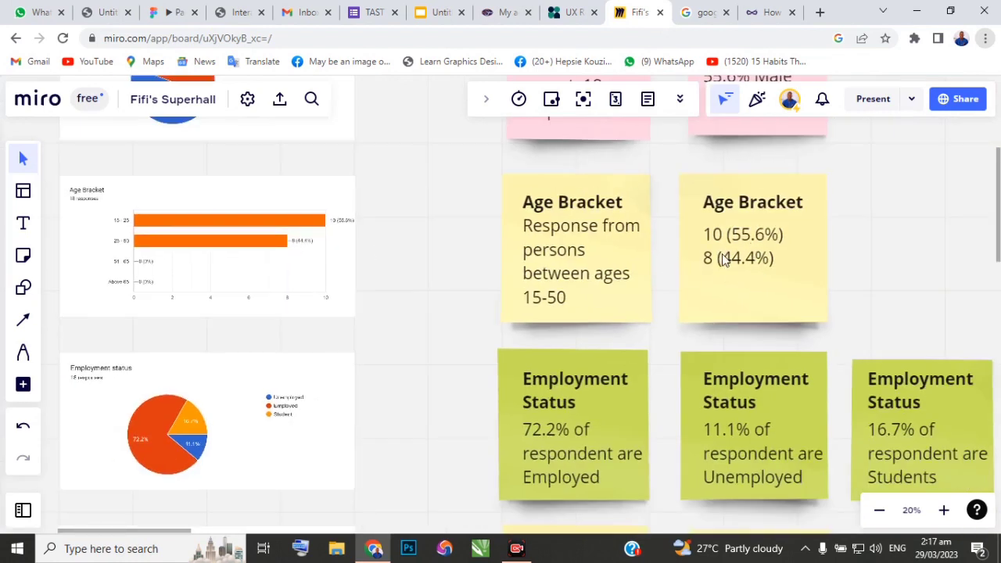
scroll(724, 260, "up", 1)
scroll(273, 259, "down", 4)
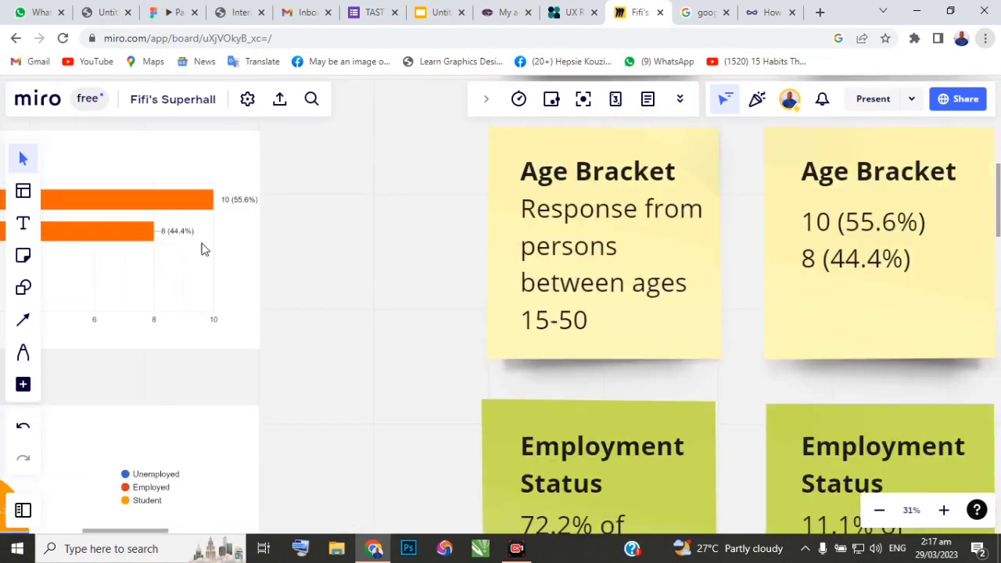
scroll(257, 268, "down", 1)
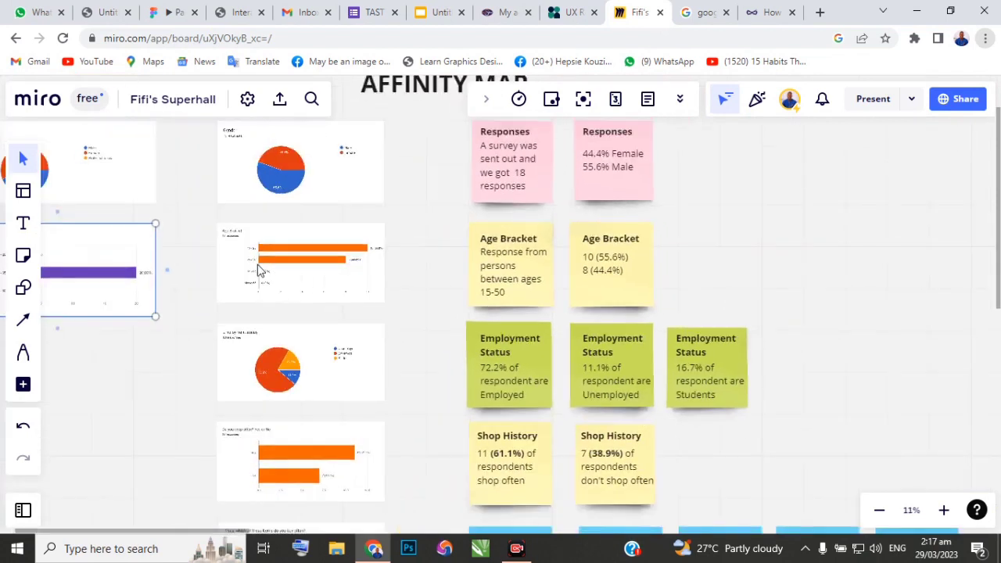
scroll(254, 262, "up", 4)
scroll(196, 275, "down", 2)
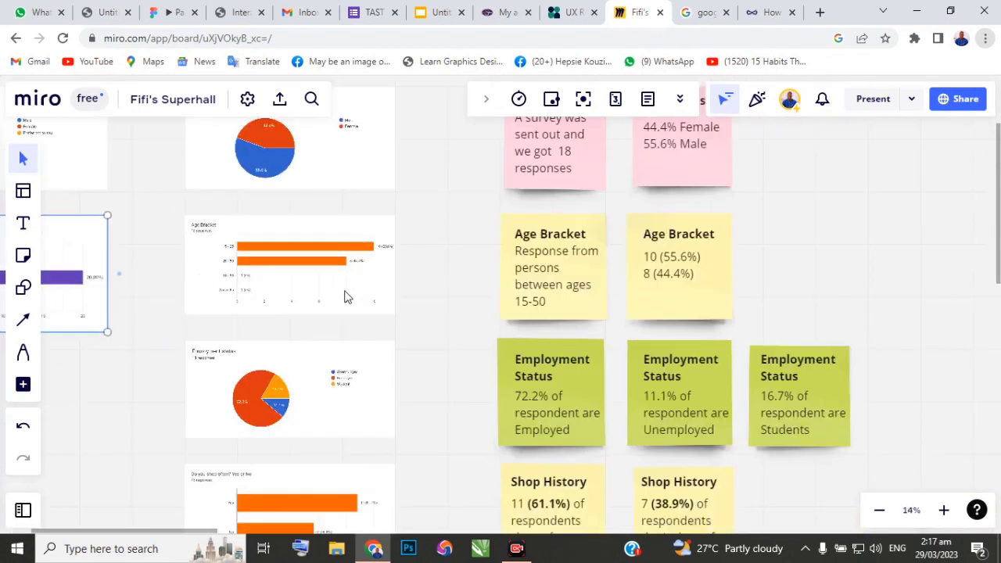
scroll(615, 301, "up", 3)
scroll(438, 293, "down", 3)
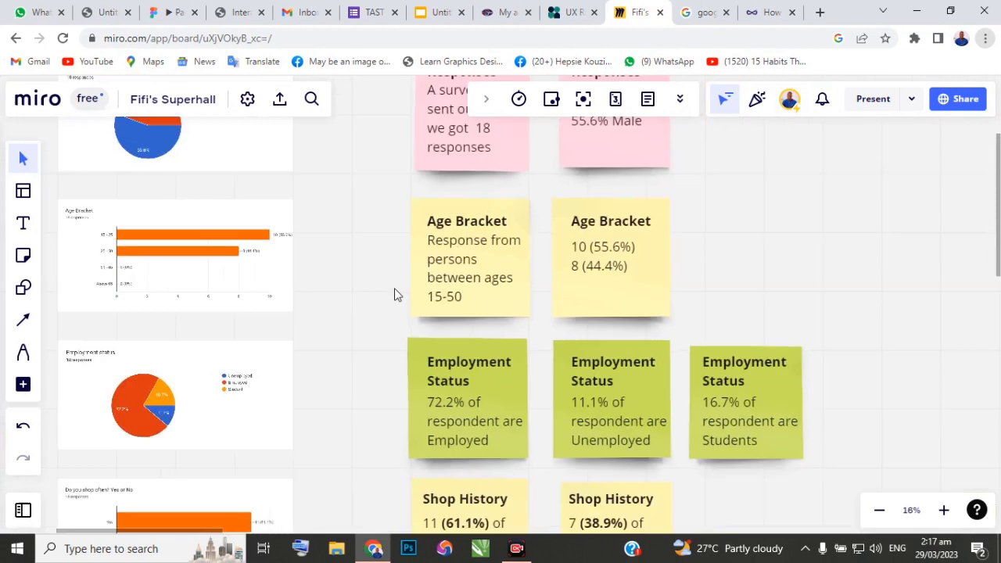
scroll(480, 257, "up", 3)
scroll(457, 236, "up", 1)
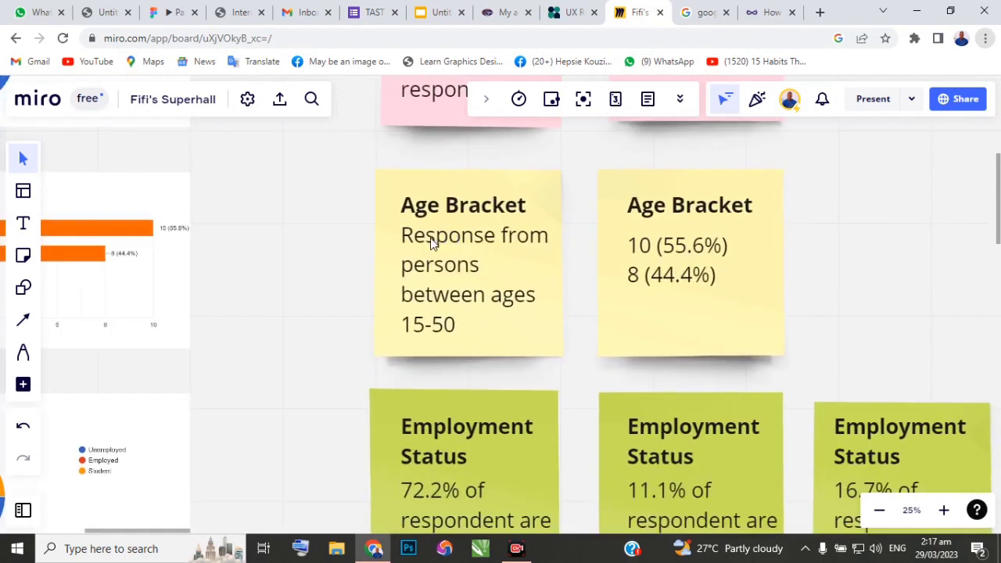
Replace the percentages on the second Age Bracket note with age ranges so it reads "10 (15 - 25)" and "8 (25 - 50)".
left_click(433, 243)
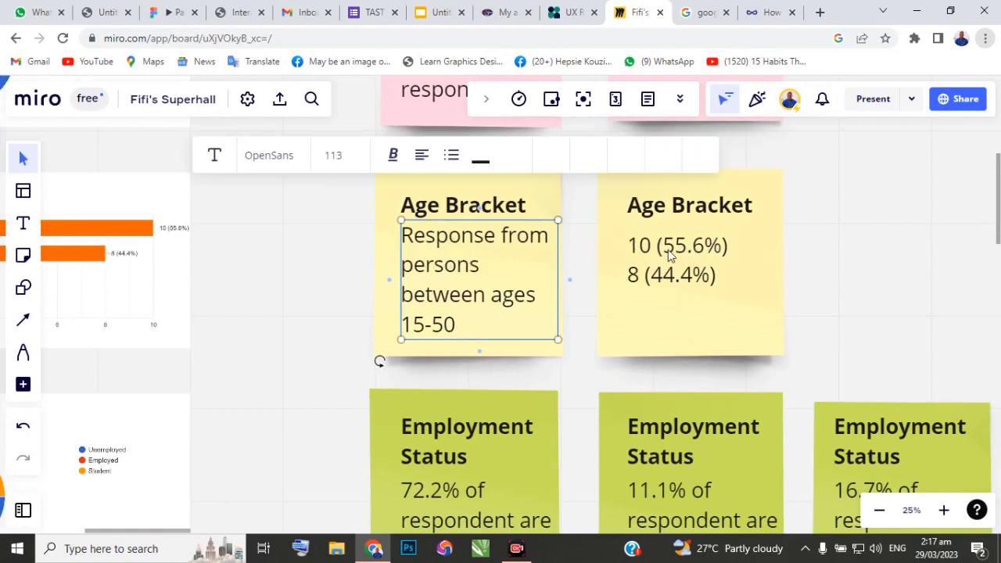
left_click(668, 248)
left_click(665, 247)
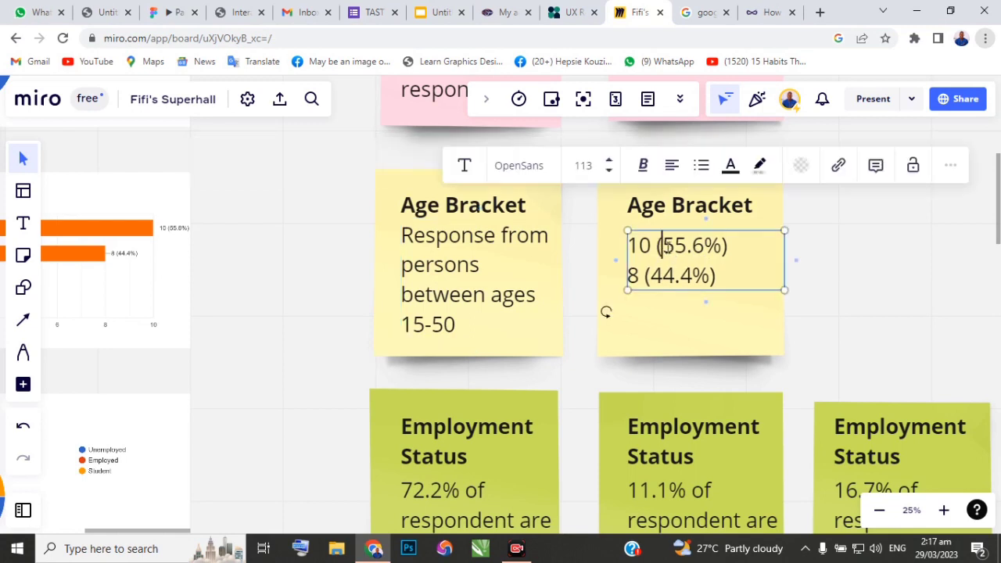
left_click_drag(663, 247, 720, 246)
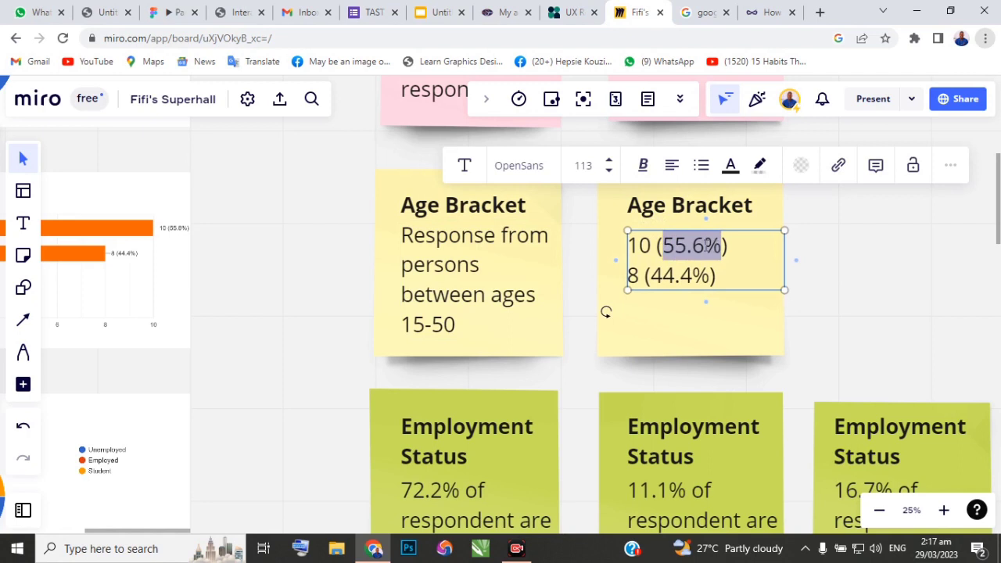
type("15 - 25")
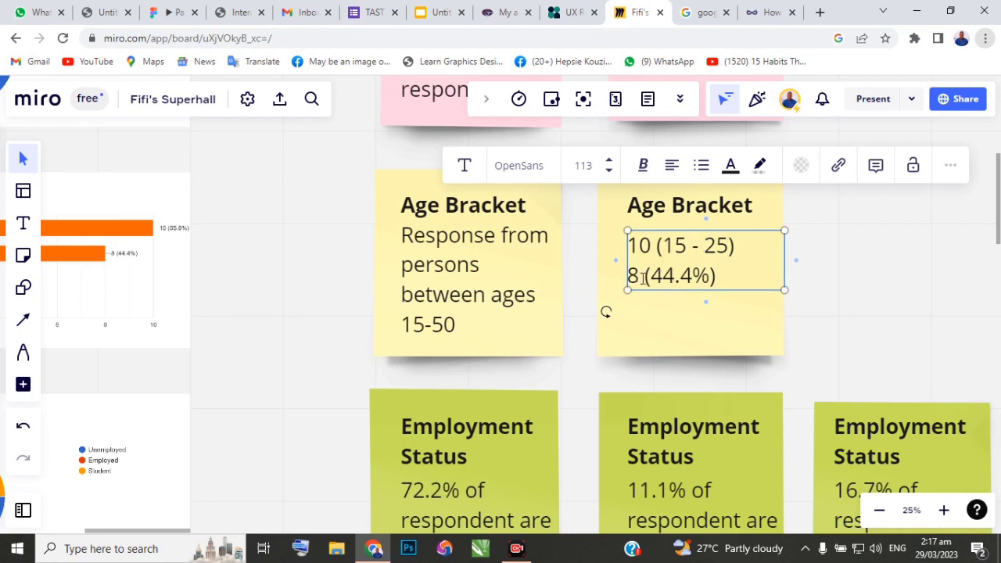
left_click_drag(674, 270, 708, 274)
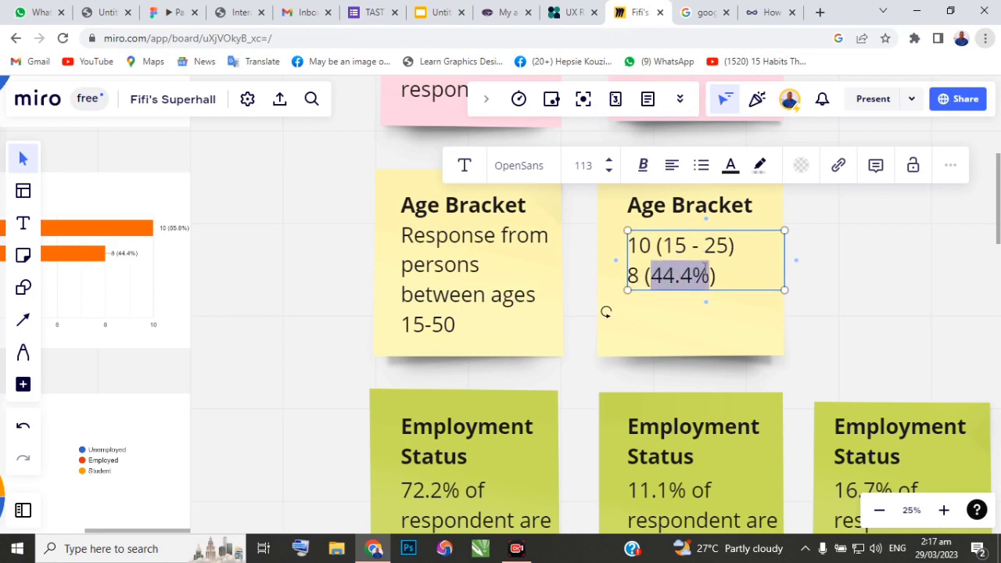
type("25 - 50")
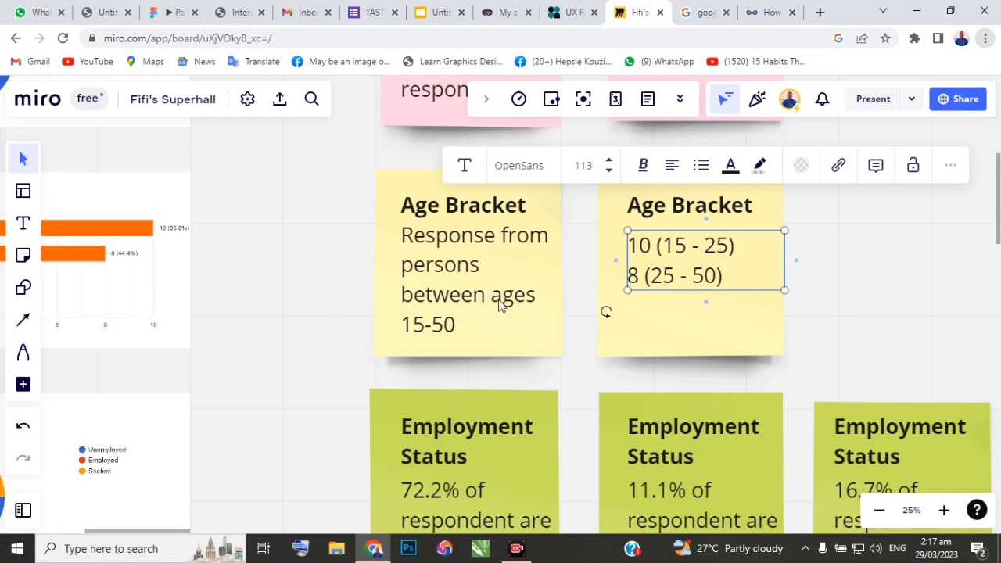
Examine the Employment status chart's categories and shares and compare them with the three green Employment Status notes.
scroll(375, 424, "down", 4)
scroll(167, 449, "up", 5)
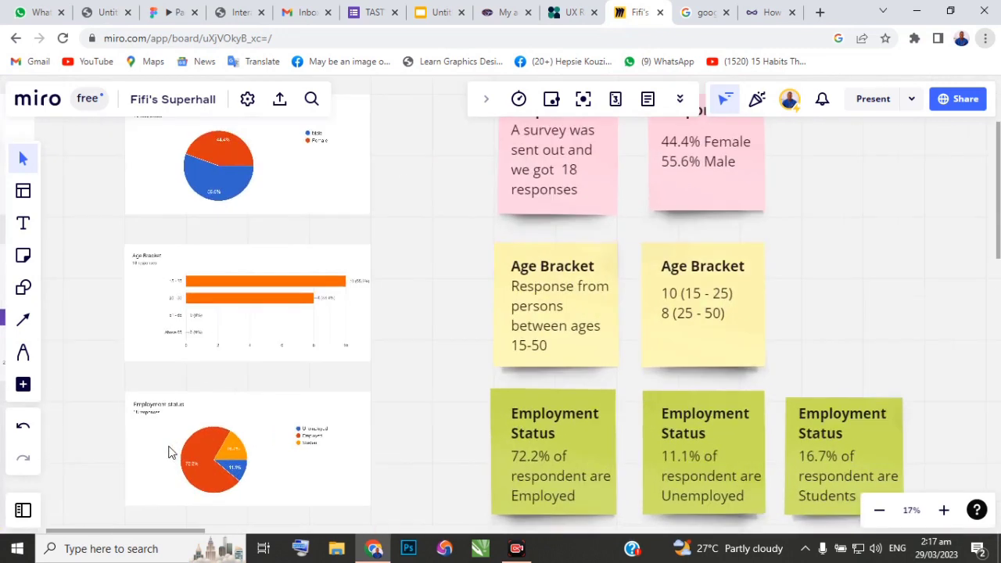
scroll(163, 435, "up", 2)
scroll(127, 375, "down", 2)
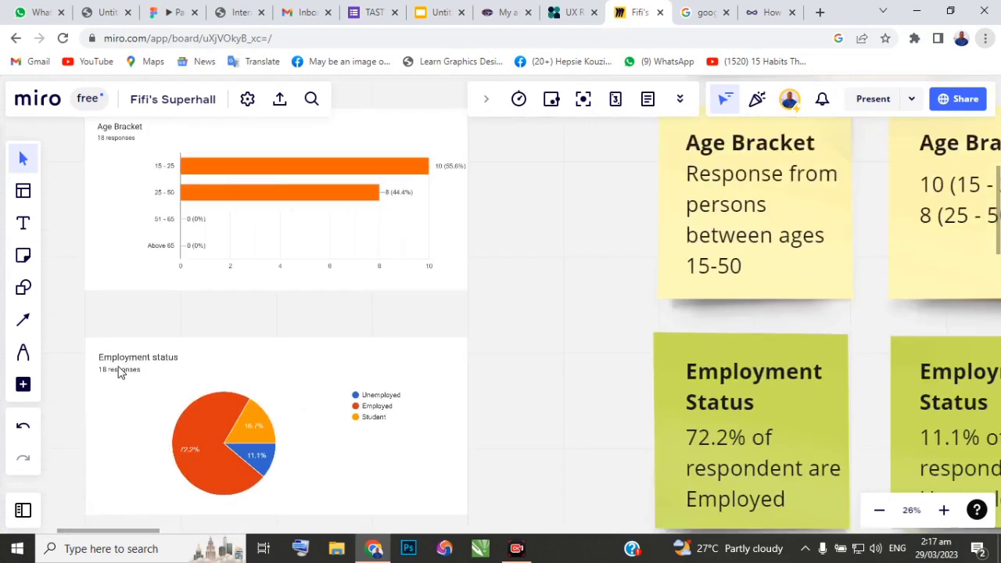
scroll(179, 442, "up", 2)
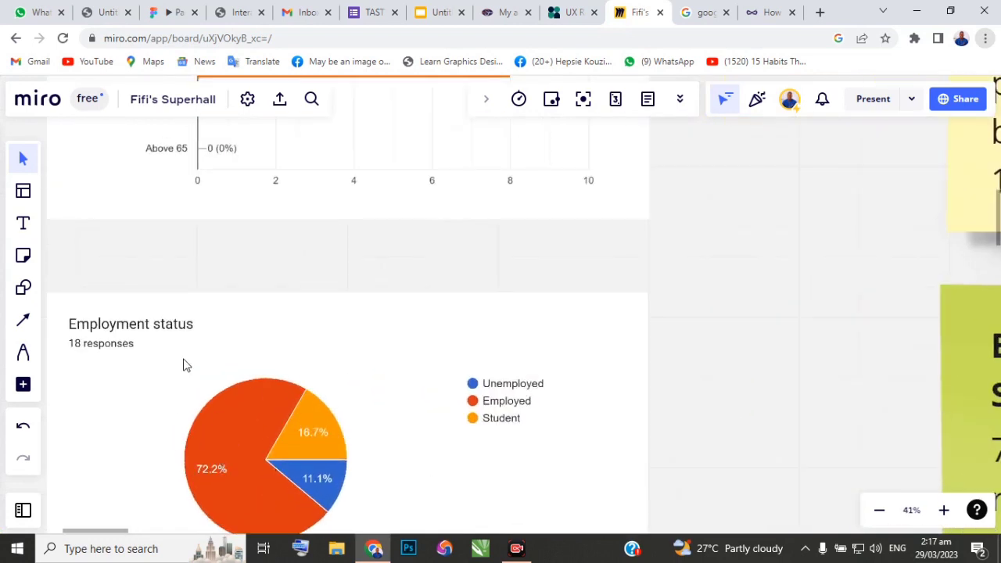
scroll(181, 362, "down", 1)
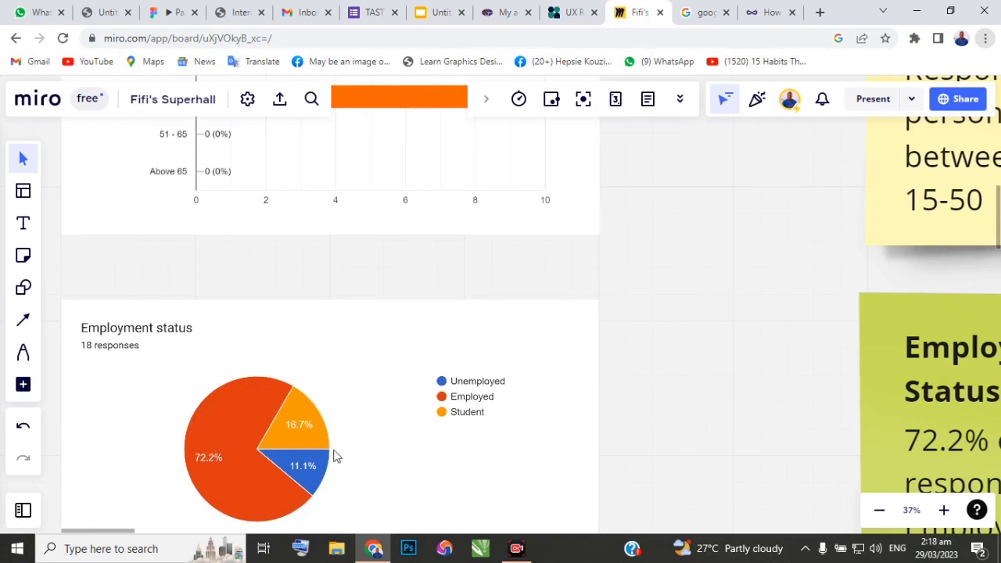
scroll(283, 434, "up", 3)
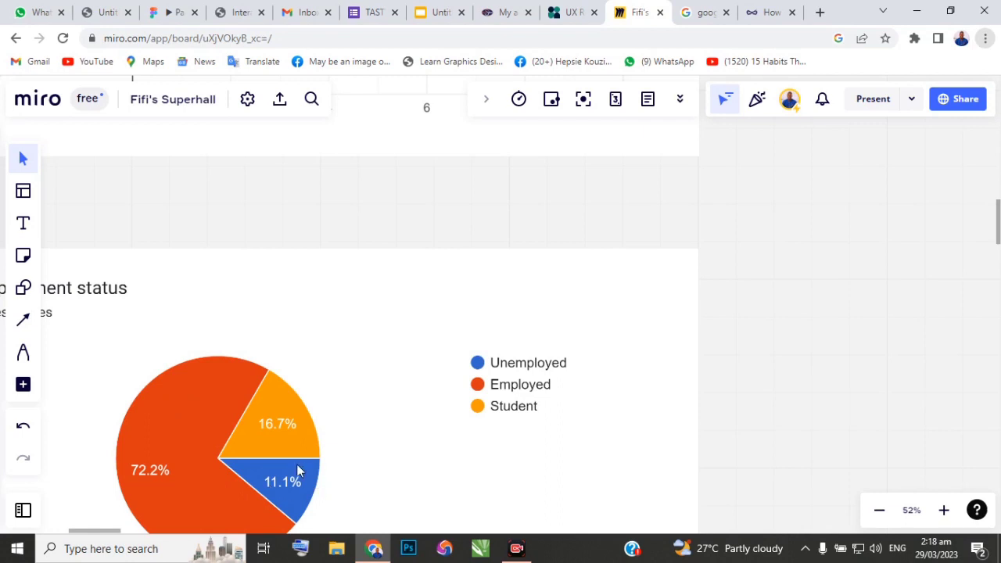
scroll(169, 466, "down", 8)
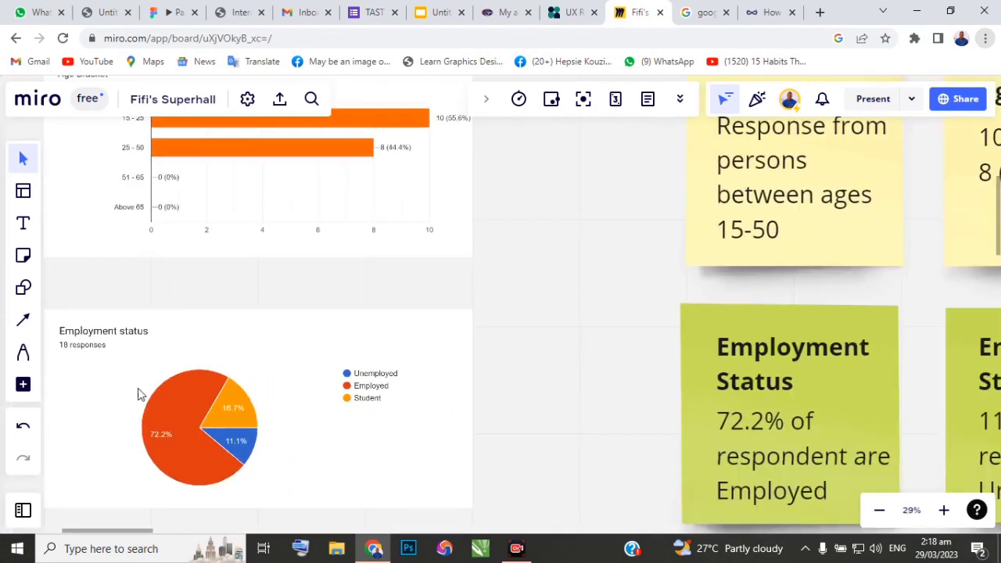
scroll(482, 411, "up", 3)
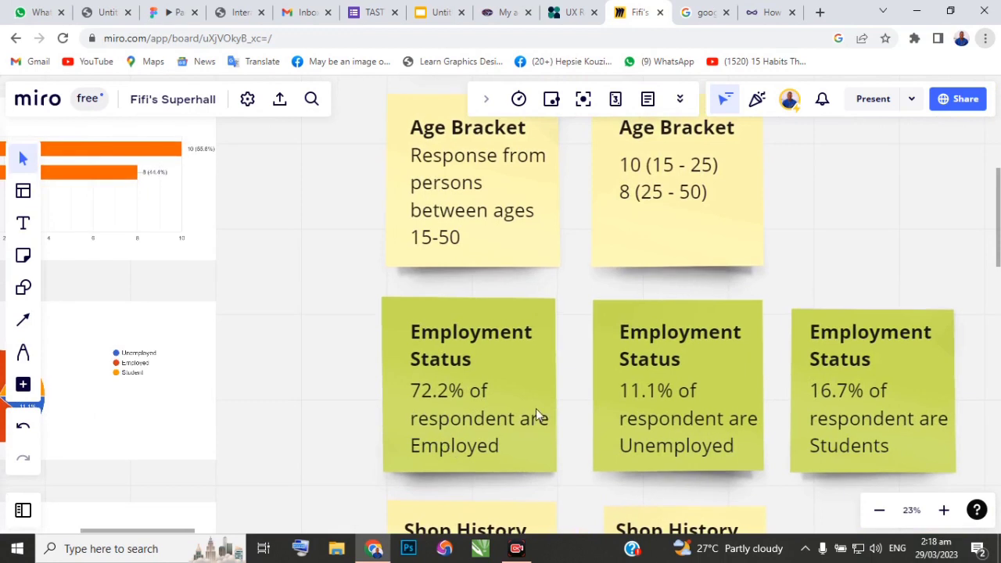
scroll(676, 395, "up", 1)
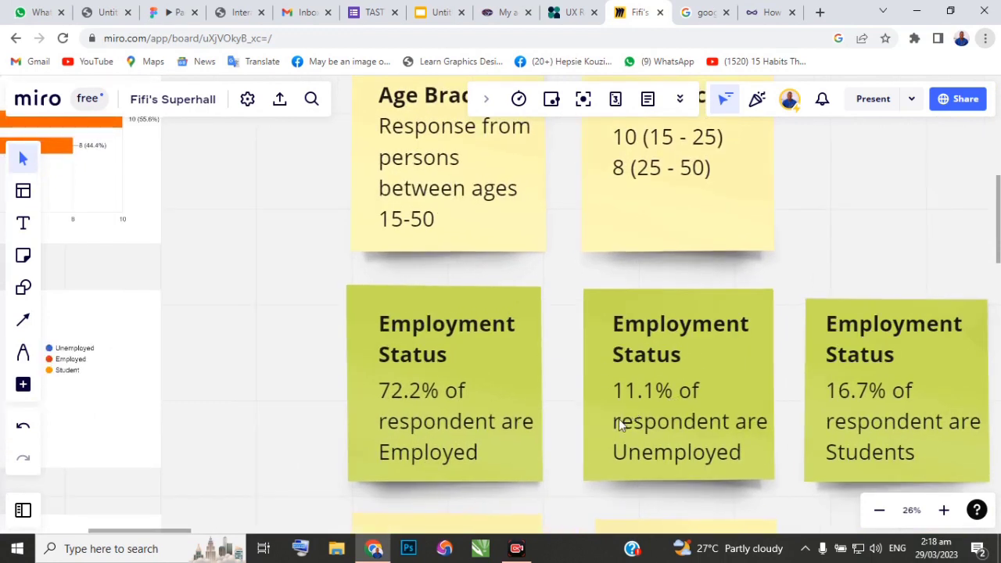
scroll(559, 373, "down", 1)
scroll(797, 383, "down", 1)
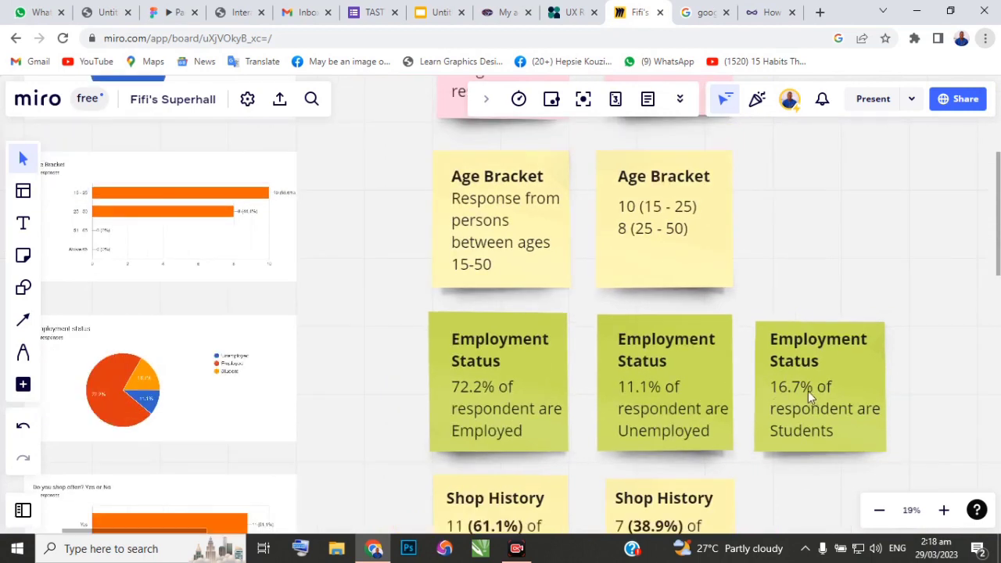
scroll(826, 392, "up", 2)
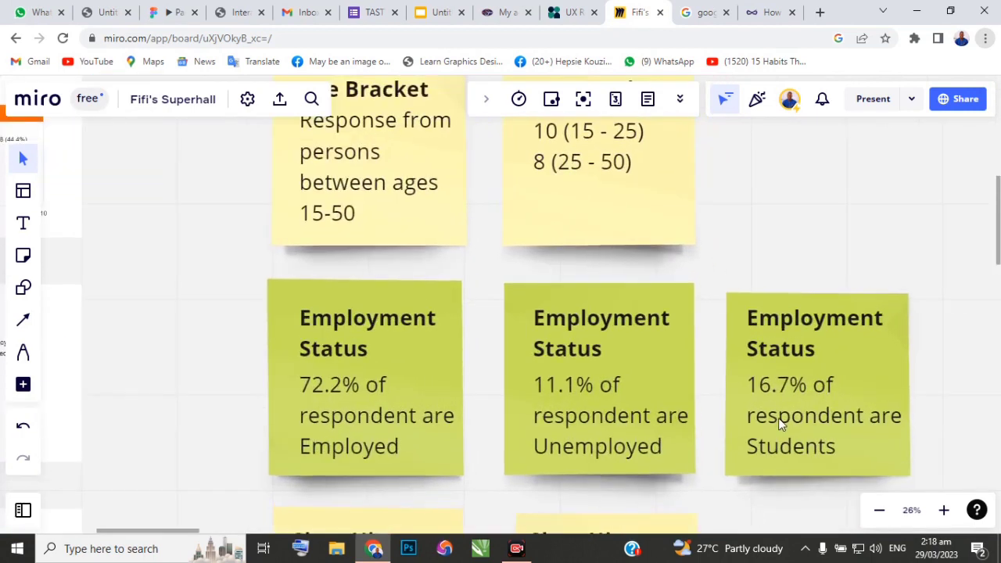
Look over the whole affinity map to see how each chart lines up with its row of notes.
scroll(737, 382, "down", 1)
scroll(633, 375, "down", 2)
scroll(466, 408, "down", 2)
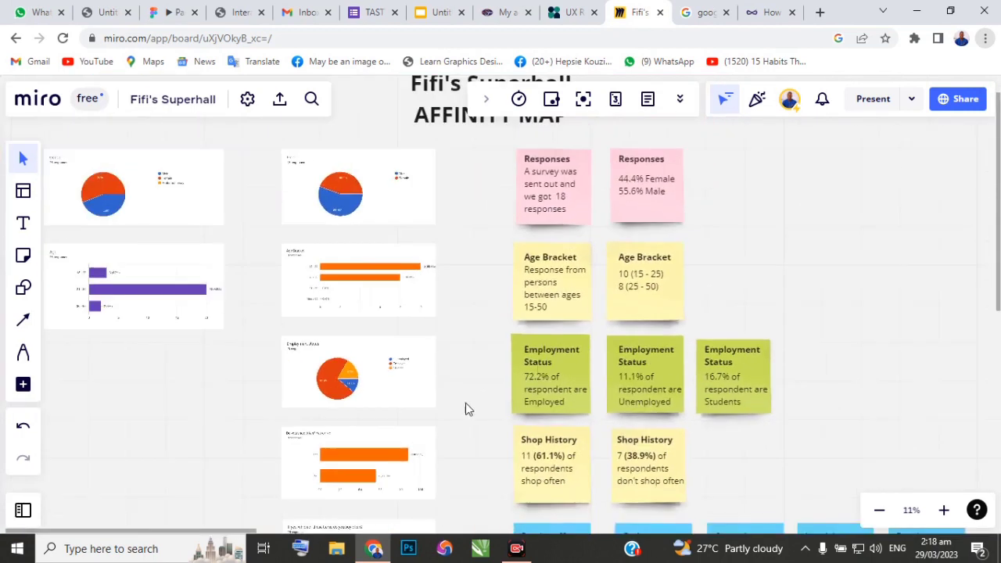
scroll(465, 404, "down", 1)
scroll(357, 290, "down", 1)
scroll(352, 345, "down", 1)
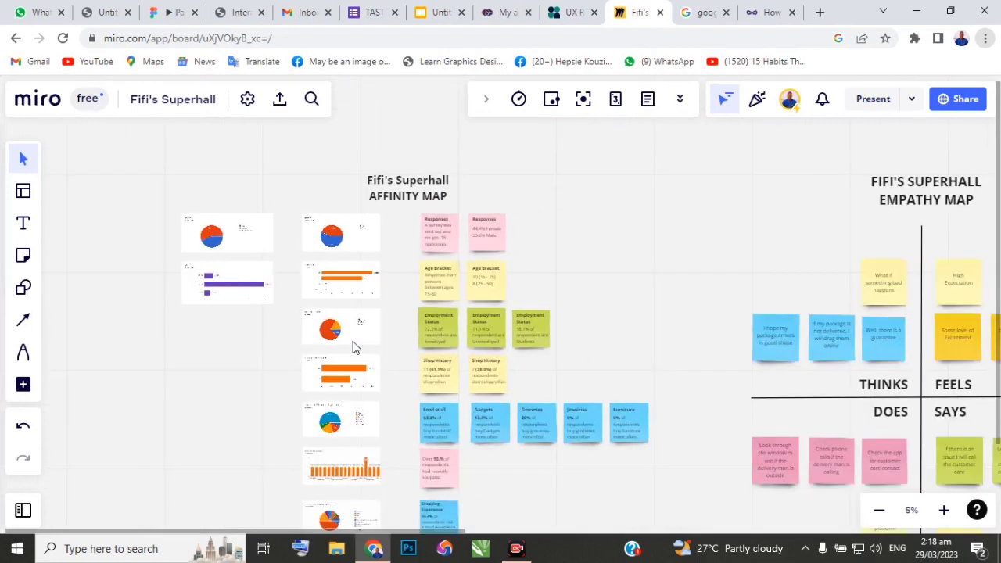
scroll(390, 406, "up", 4)
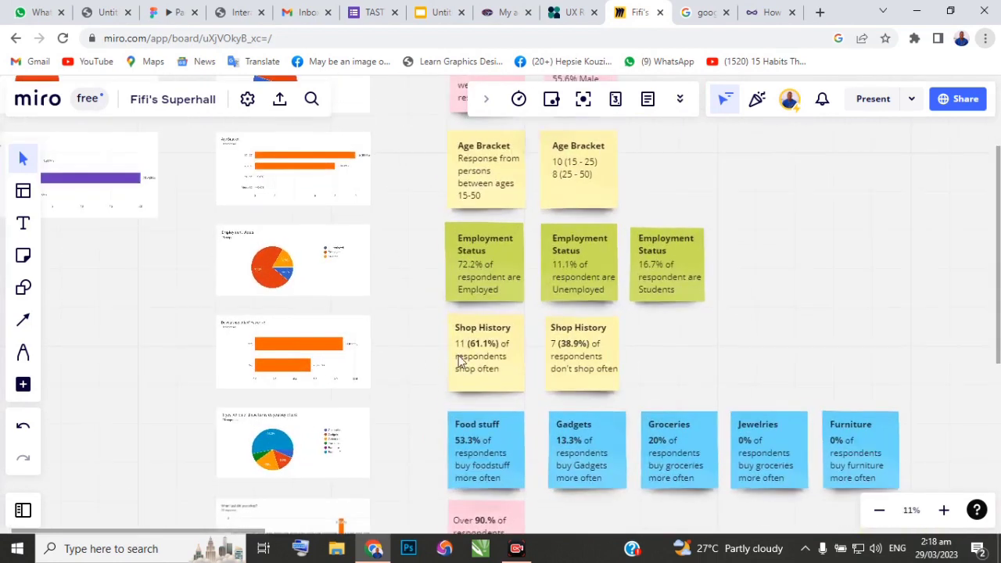
scroll(633, 339, "down", 3)
scroll(271, 181, "up", 1)
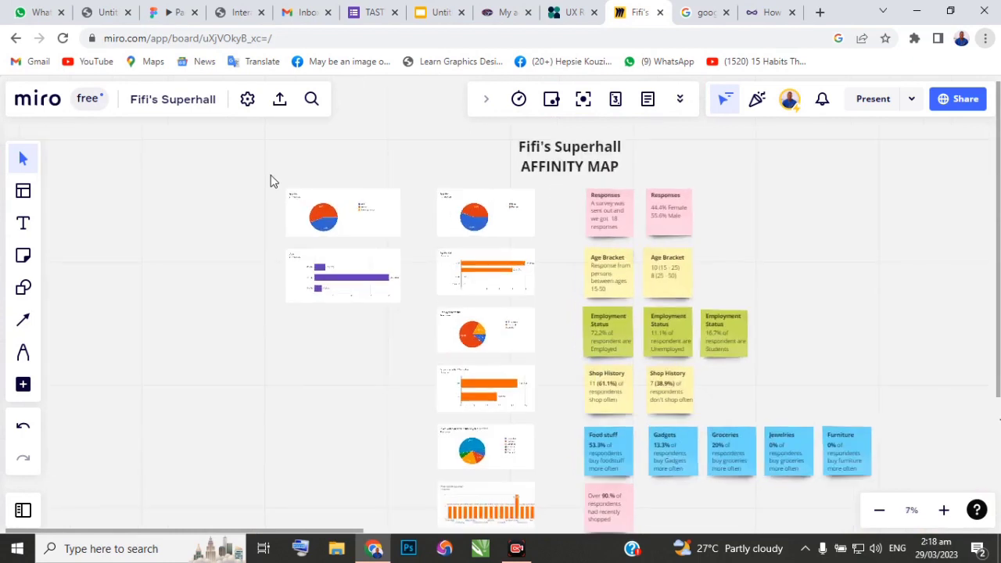
Move the pasted Gender chart away from the existing charts, level with its row, to free space for a note.
scroll(292, 197, "up", 3)
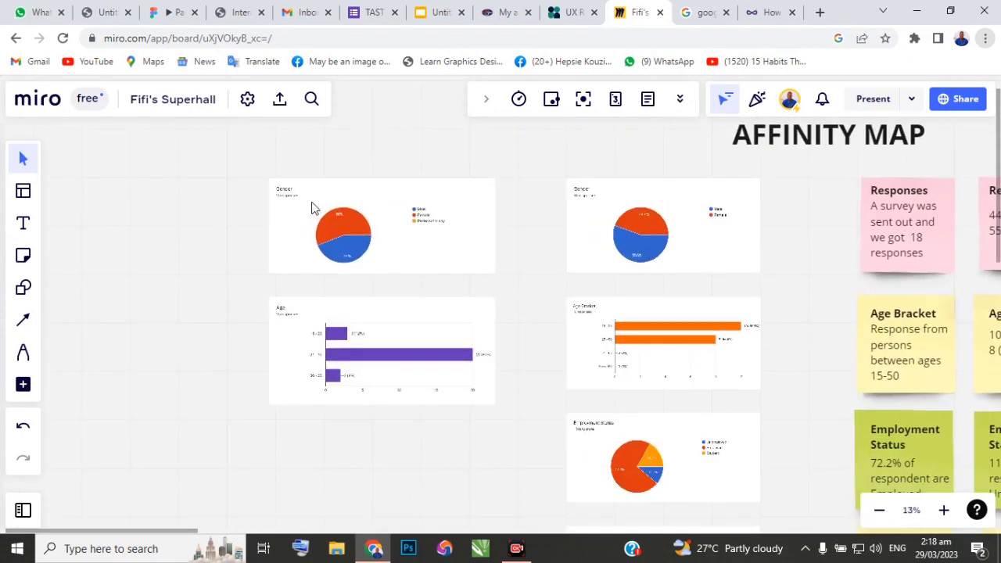
left_click(329, 226)
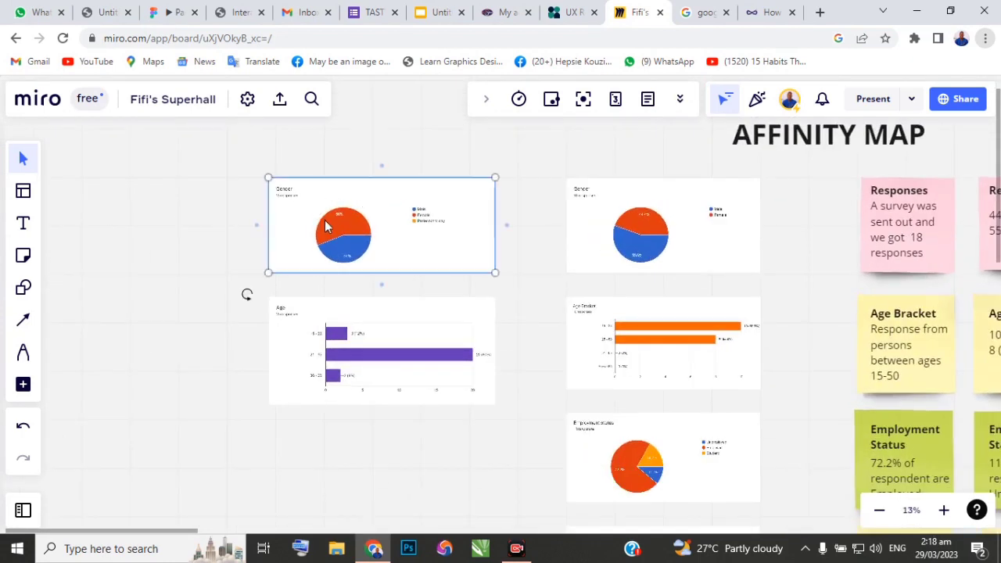
left_click_drag(338, 218, 164, 226)
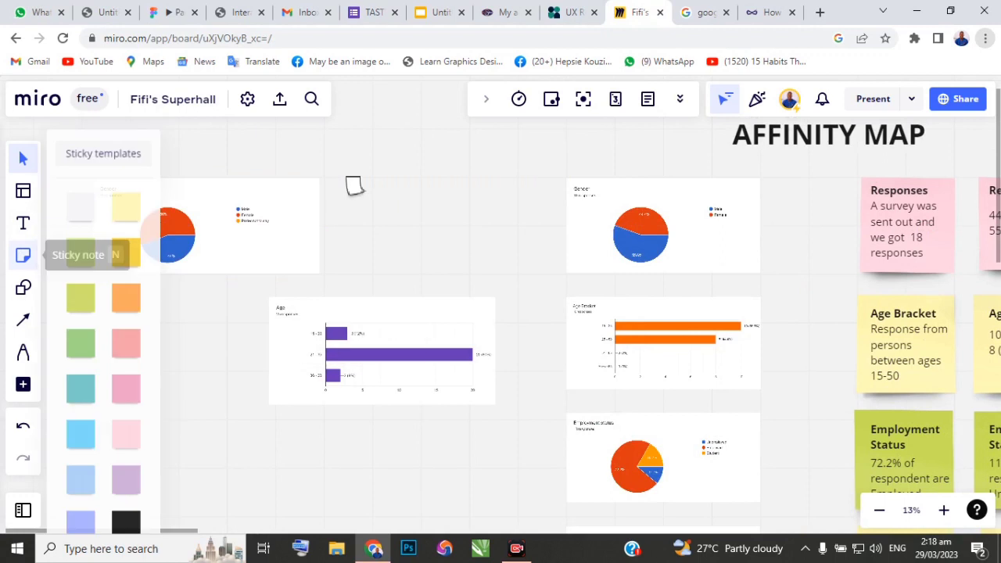
Add a yellow sticky note beside the 25-response Gender chart and head it "Response".
mouse_move(351, 185)
left_mouse_down()
mouse_move(475, 268)
mouse_move(462, 249)
left_mouse_up()
type("R")
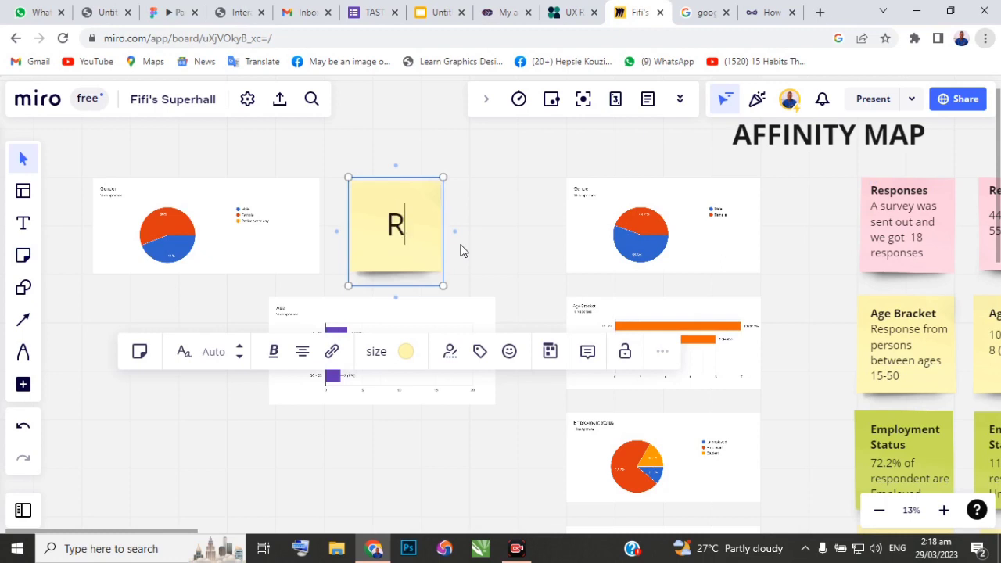
type("esponse")
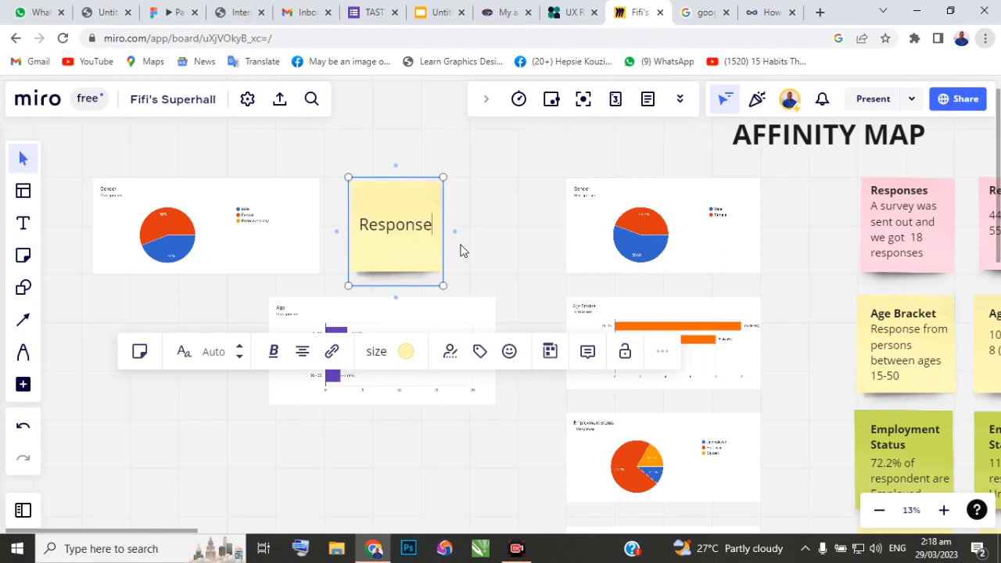
key("Return")
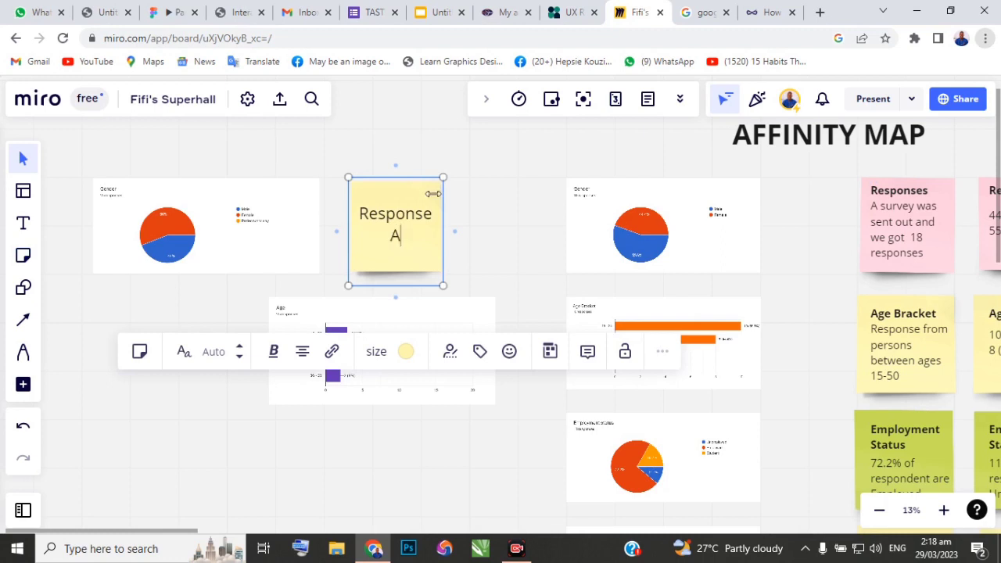
Enter the Gender chart's shares under the note's heading as "56% Female" and "44% Male" on separate lines.
left_click_drag(510, 232, 443, 227)
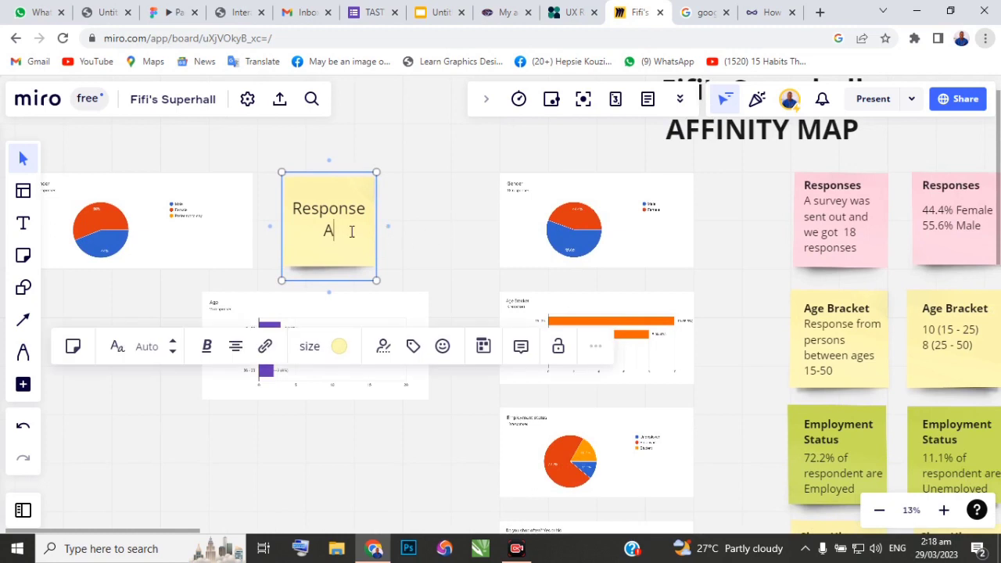
scroll(309, 221, "up", 2)
scroll(391, 235, "down", 3)
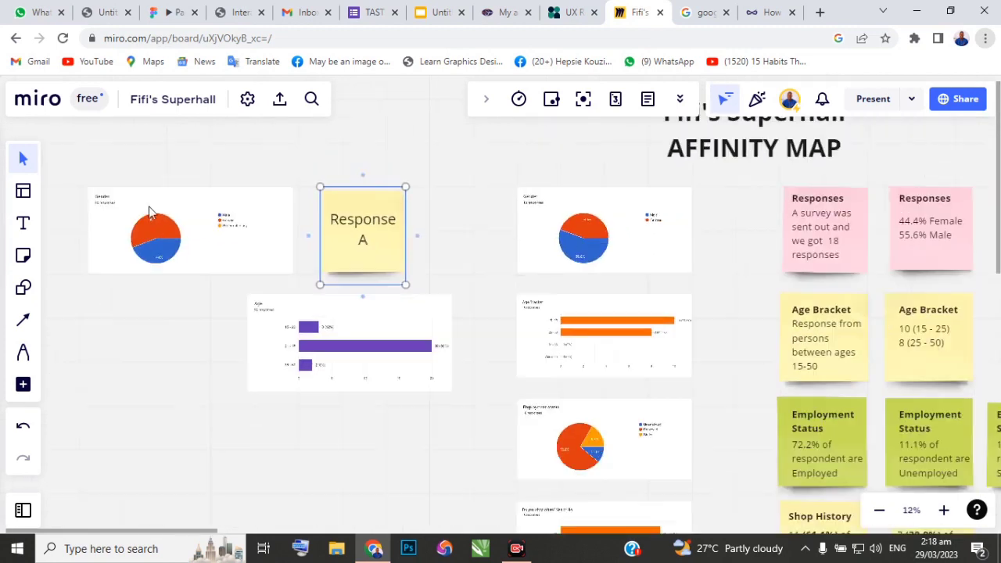
scroll(164, 266, "up", 3)
scroll(163, 260, "up", 3)
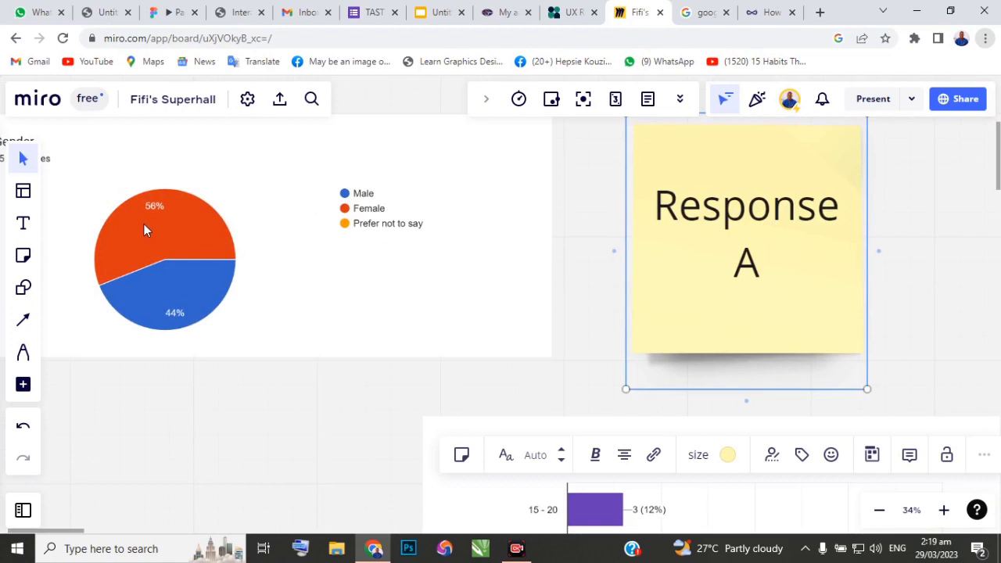
scroll(263, 351, "down", 4)
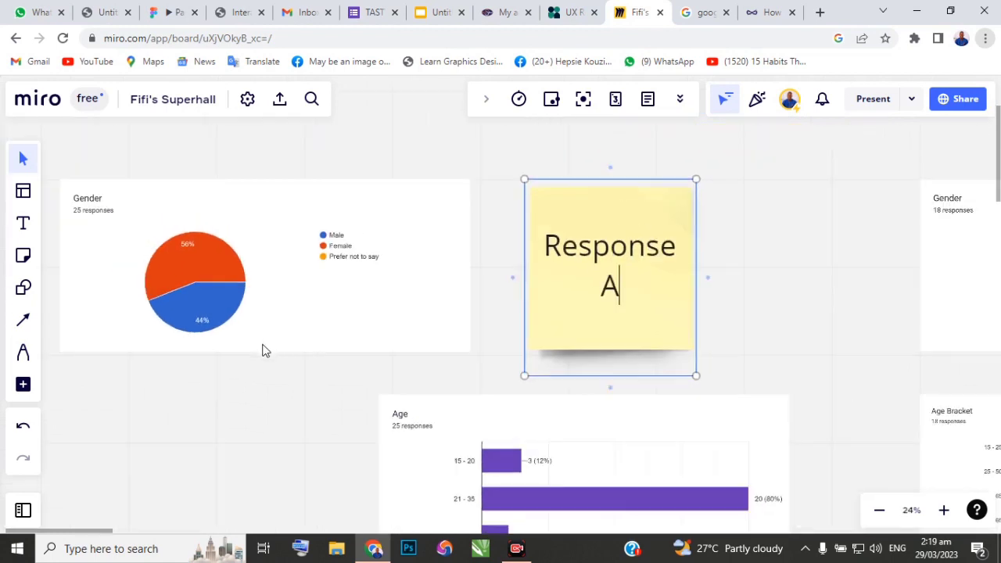
key("BackSpace")
type("56% Female")
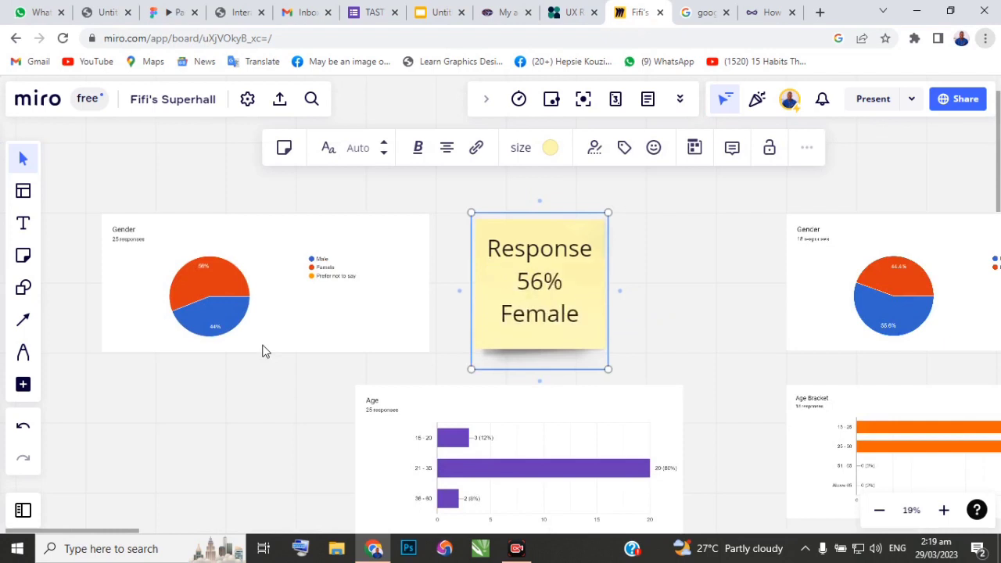
key("Return")
type("44")
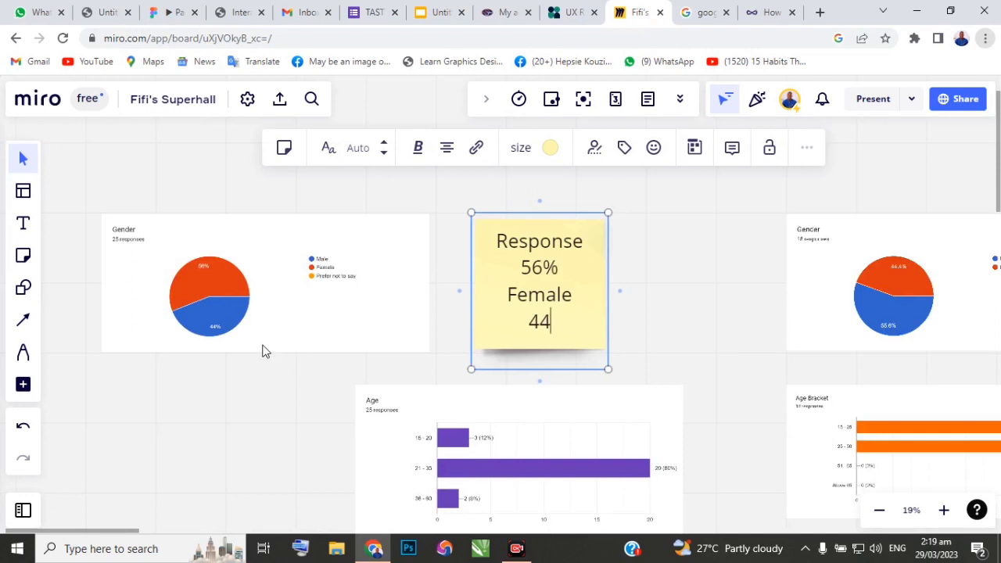
type("% Male")
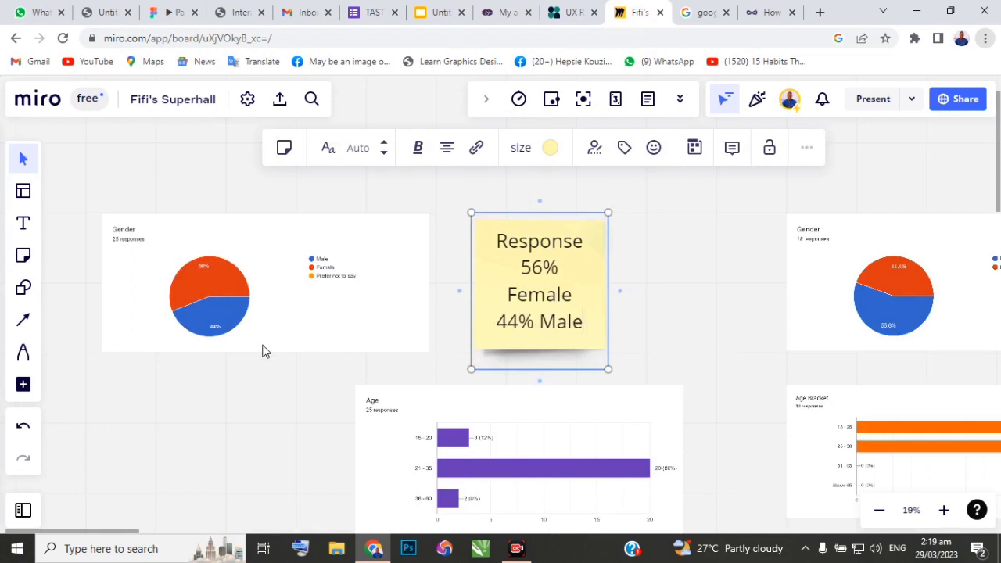
Set the Gender note's font size to 24.
left_click_drag(587, 328, 401, 265)
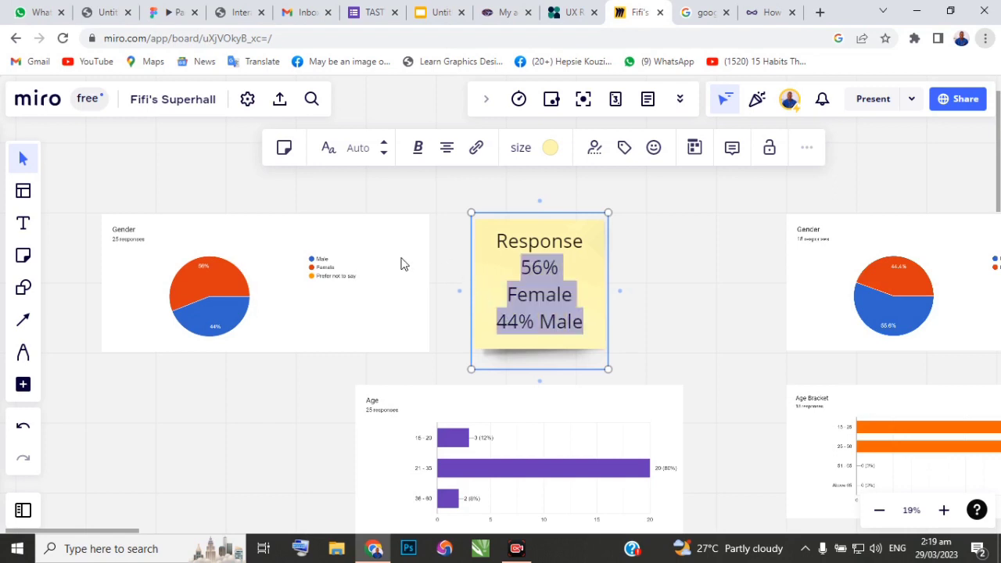
left_click(383, 153)
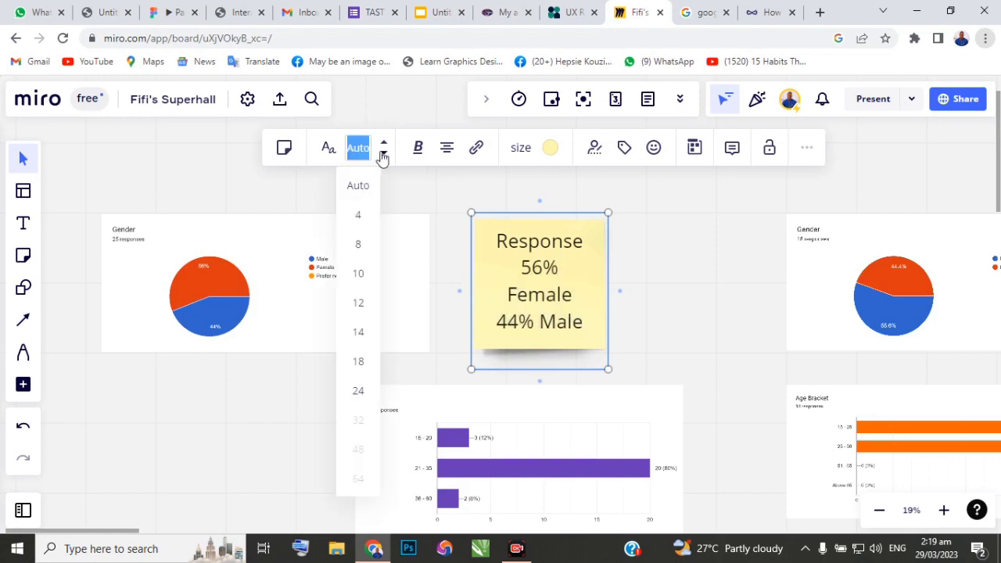
left_click(358, 334)
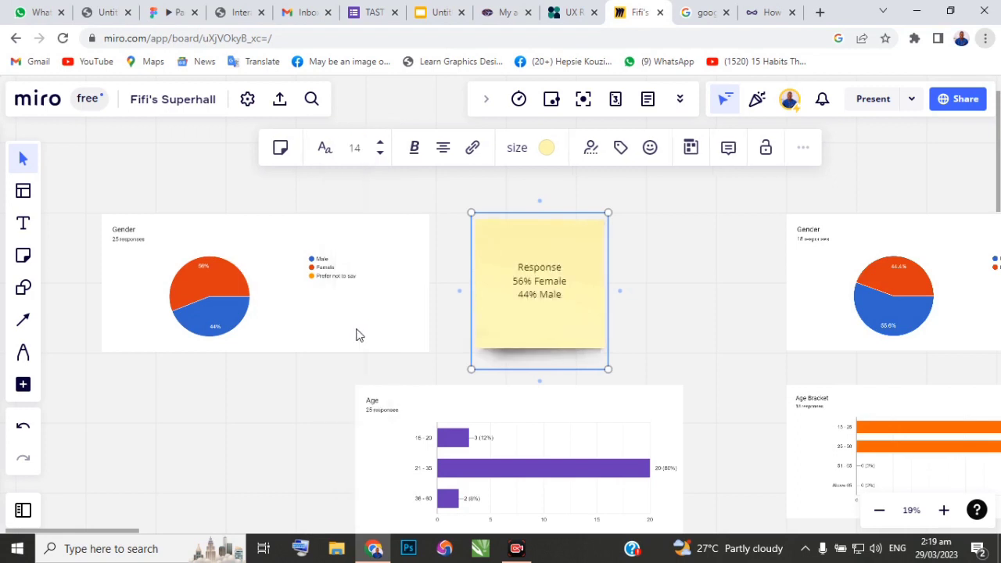
left_click(356, 150)
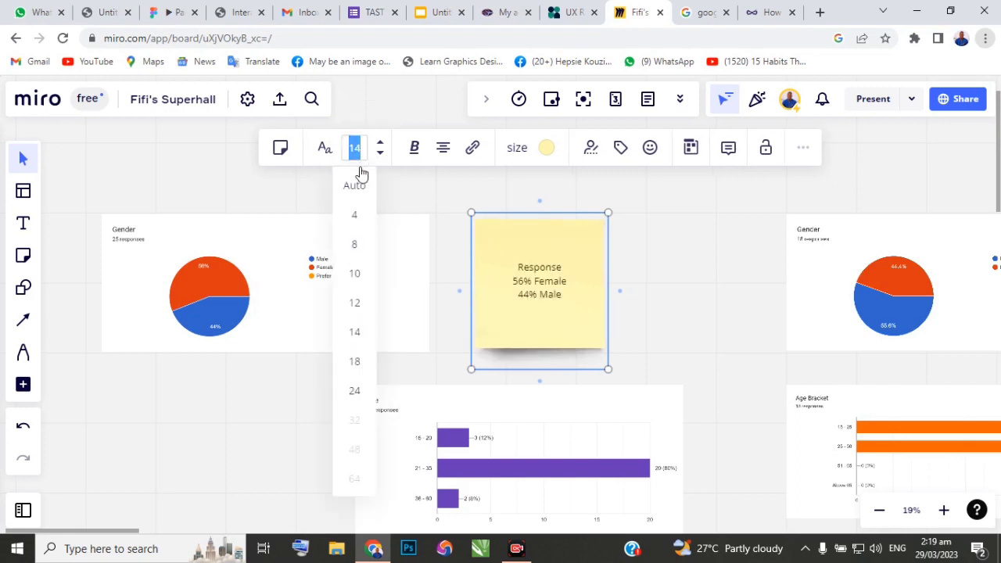
left_click(353, 390)
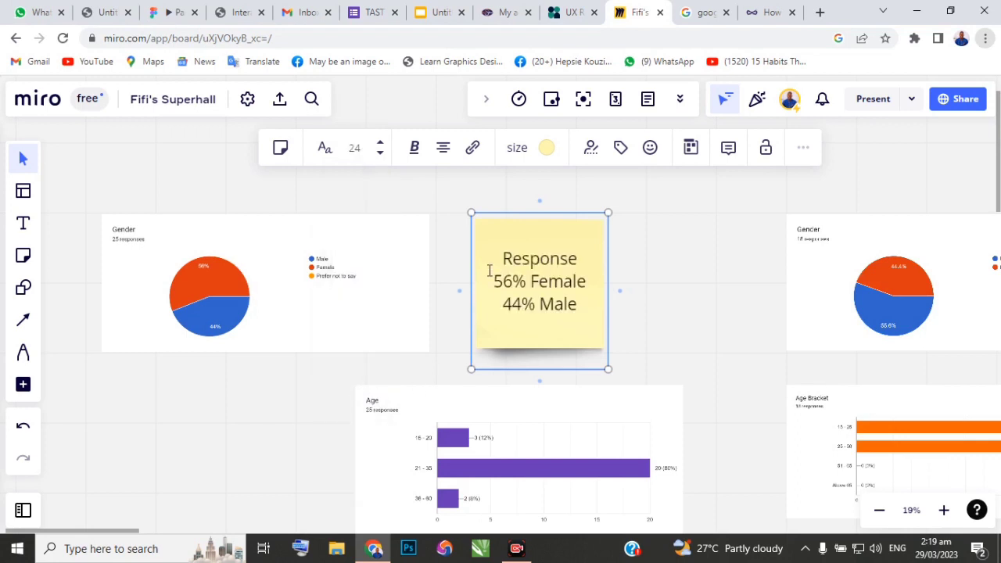
Make the note's "Response" heading bold and insert a blank line between it and the percentages.
left_click_drag(580, 262, 520, 255)
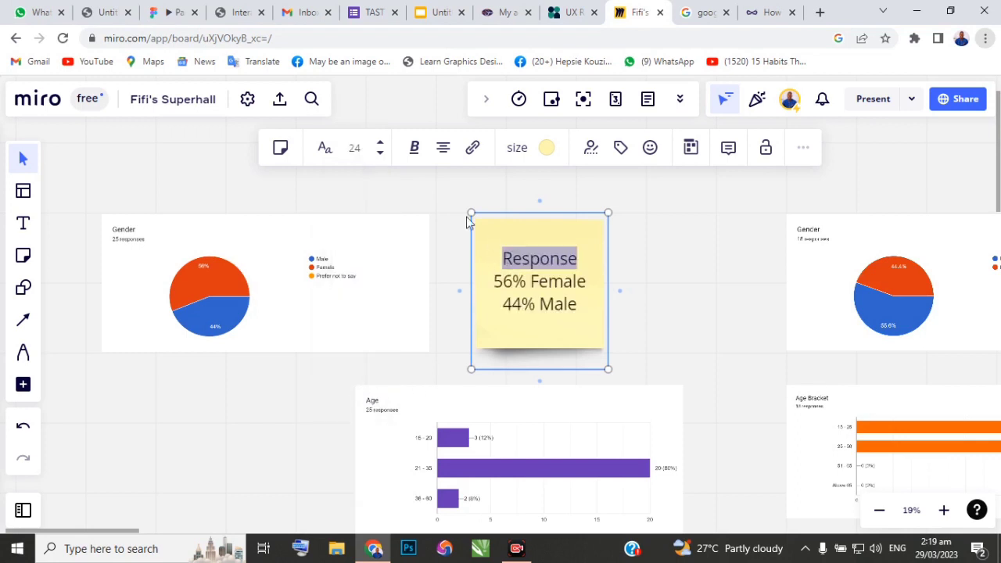
left_click(415, 156)
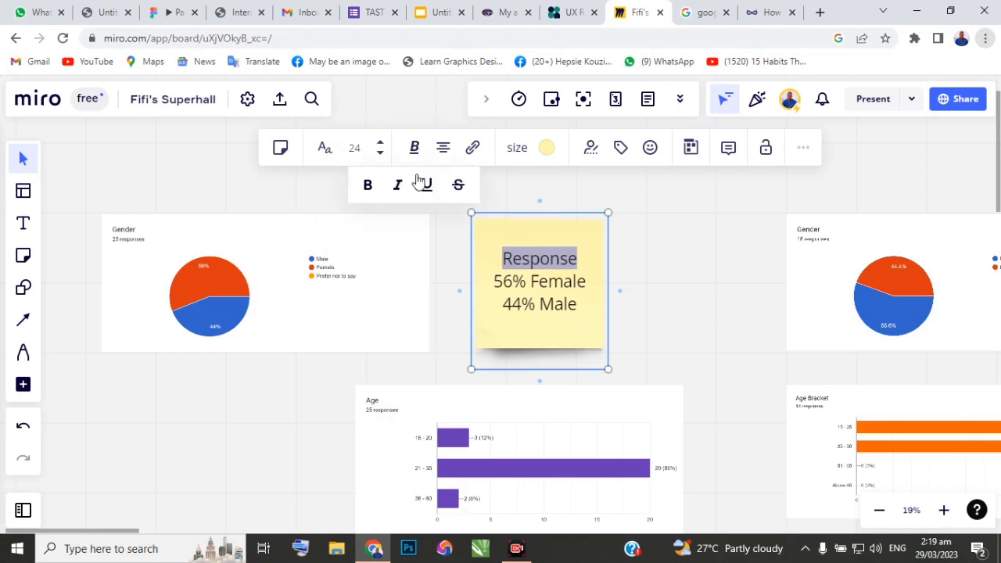
left_click(367, 184)
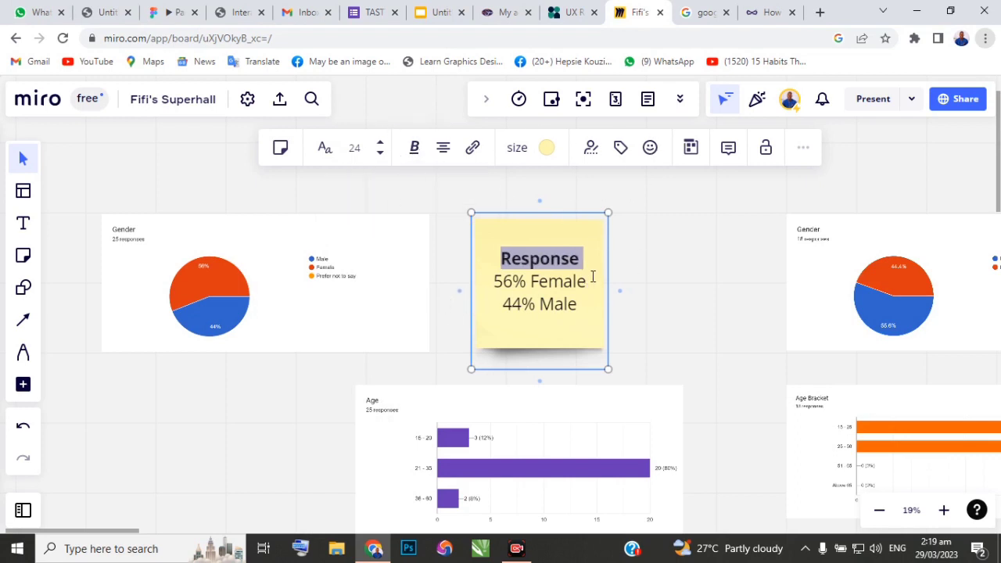
left_click(493, 282)
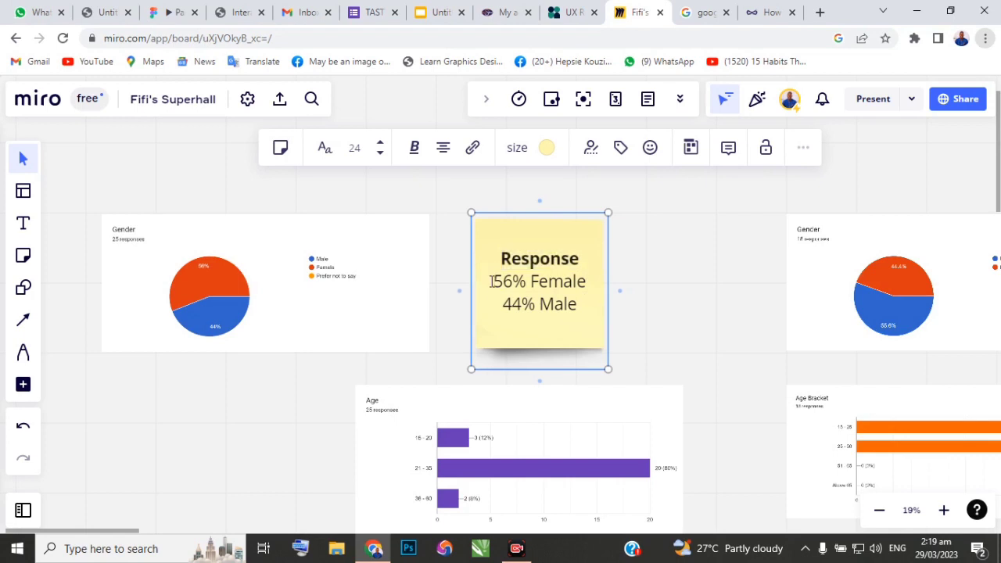
key("Return")
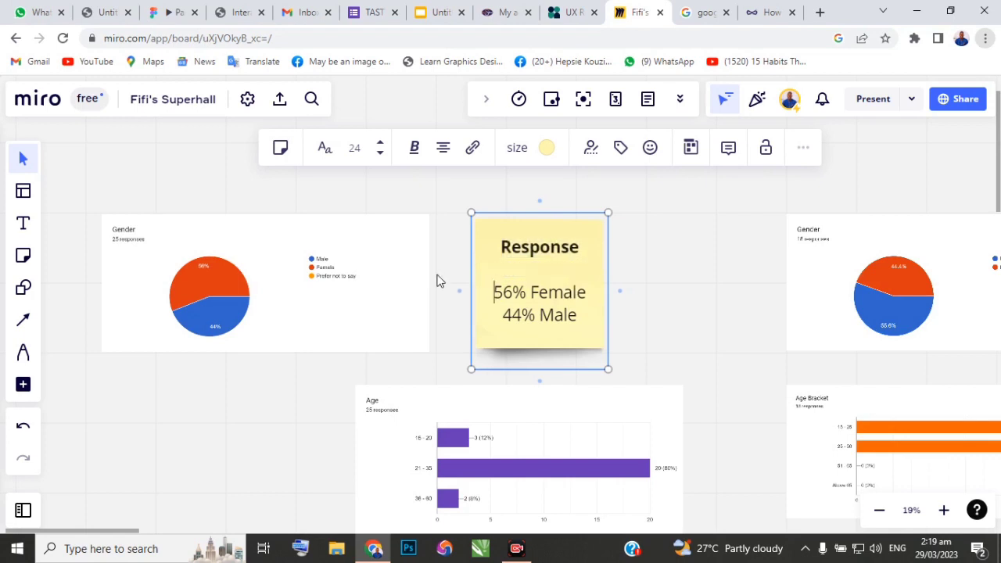
Move the purple Age chart directly below the 25-response Gender chart, aligned with its side edges.
scroll(383, 285, "down", 3)
scroll(423, 360, "down", 2)
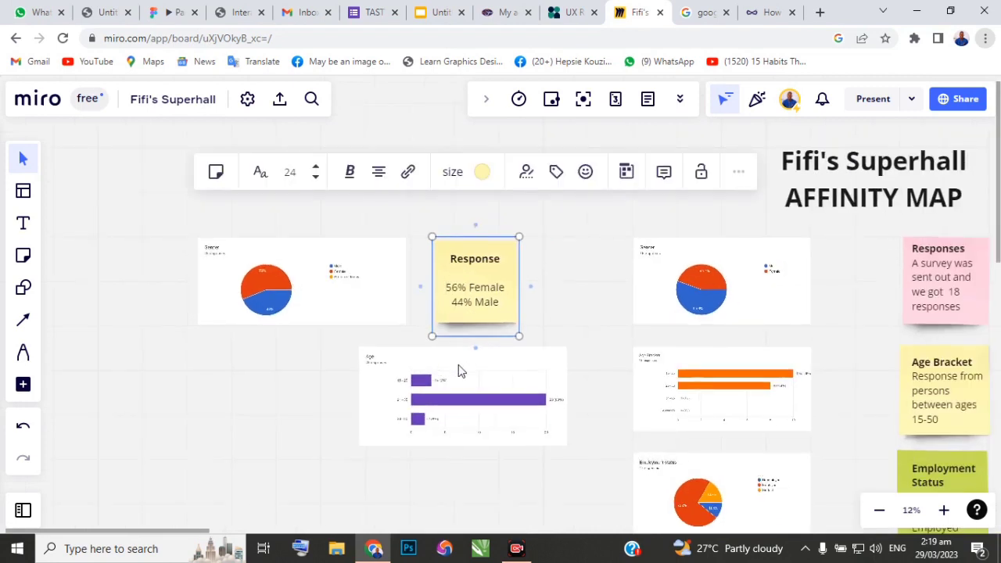
left_click(415, 351)
left_click_drag(368, 375, 277, 388)
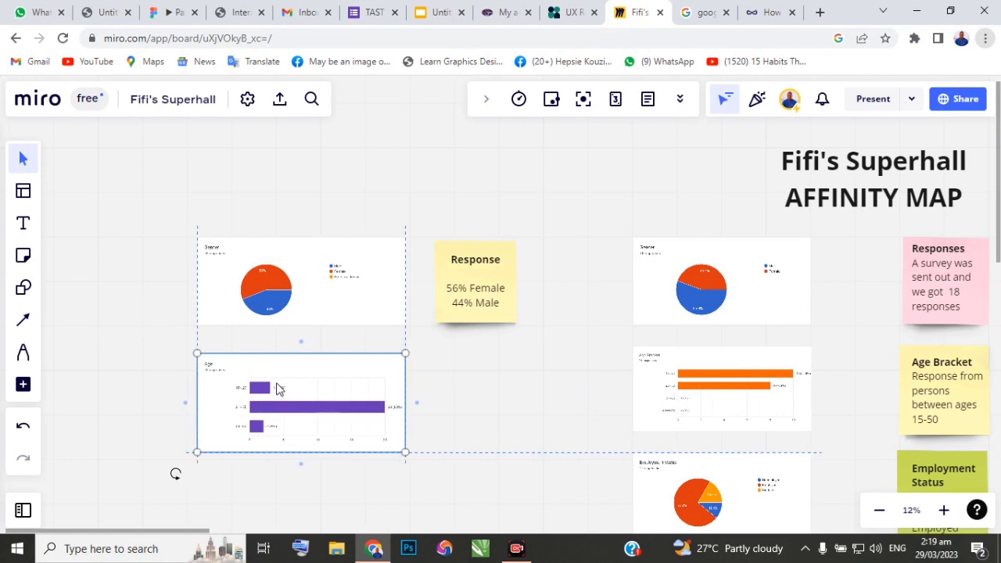
Place a copy of the Response note below the original, beside the Age chart, and colour it light green.
left_click(494, 258)
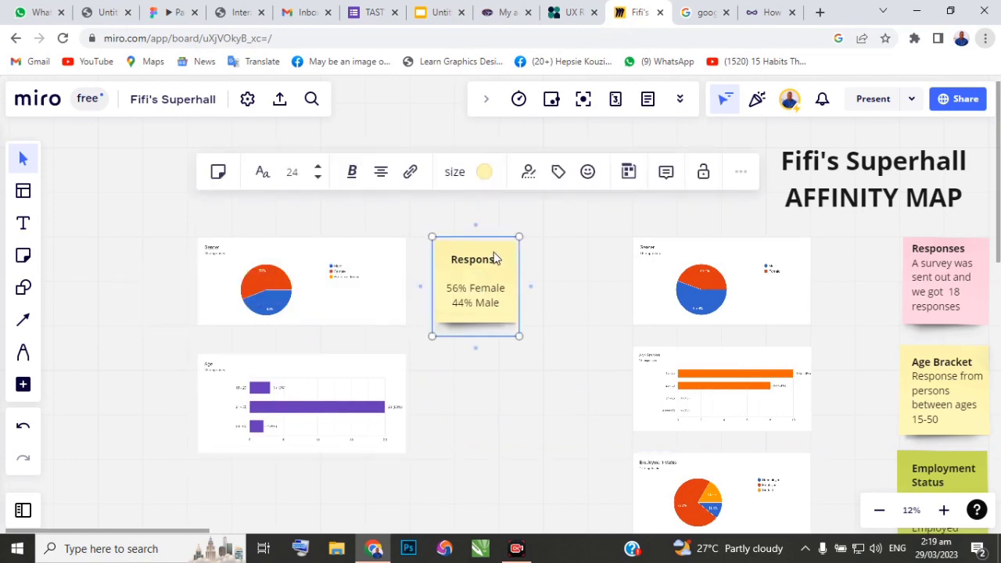
left_click_drag(494, 259, 498, 257)
left_click(466, 252)
left_click_drag(468, 254, 475, 368)
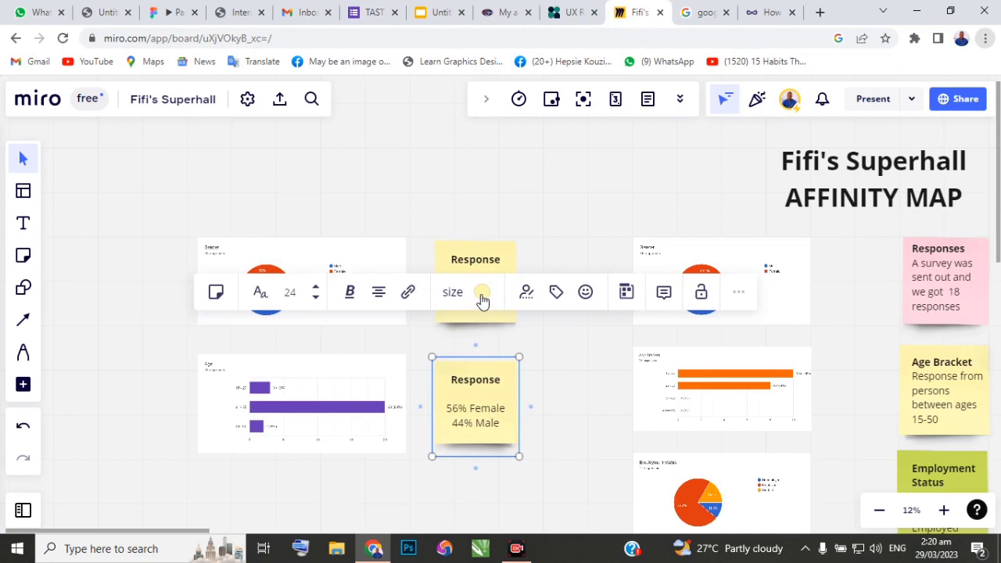
left_click(482, 293)
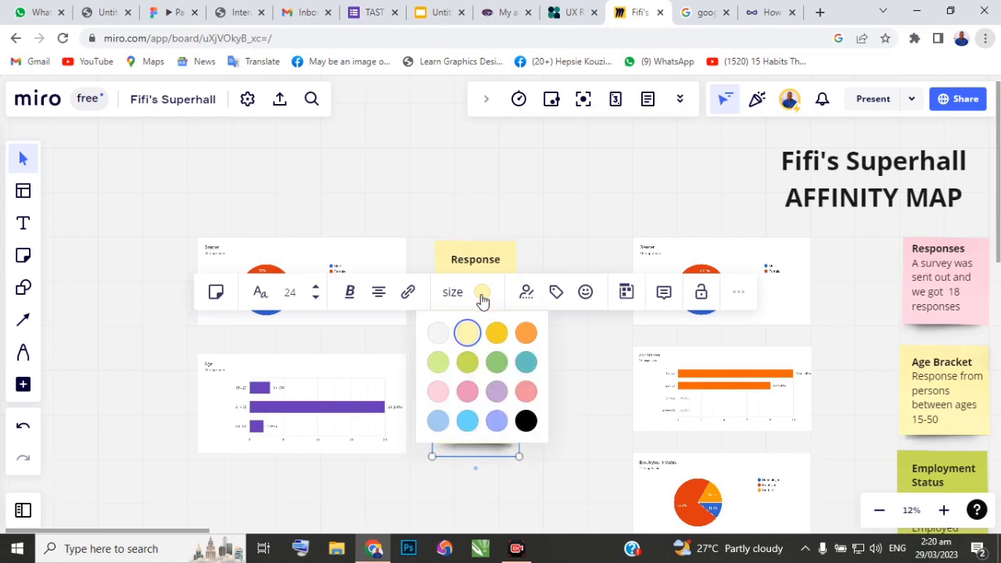
left_click(441, 368)
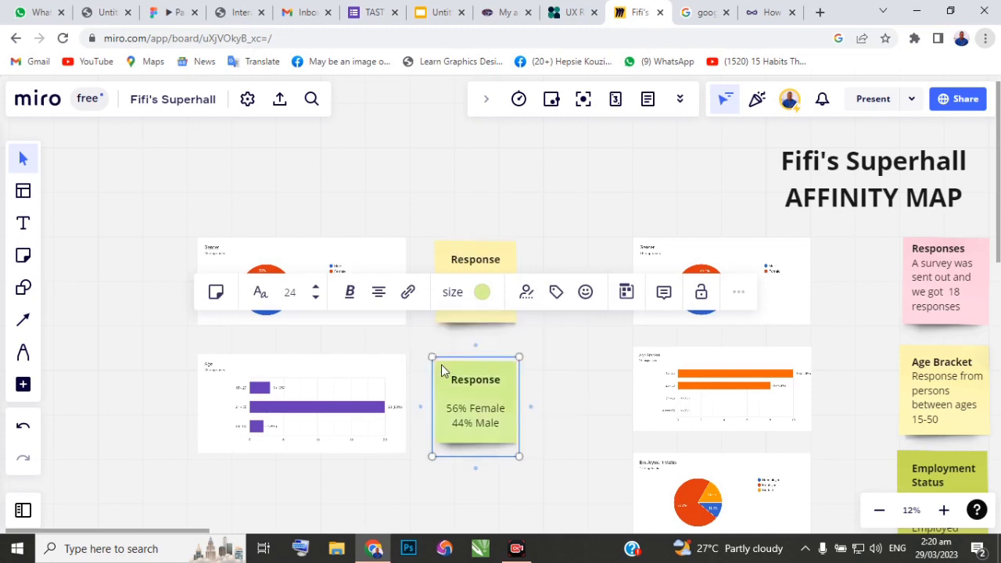
left_click(529, 397)
Replace the green note's heading with "Age Bracket".
scroll(409, 362, "down", 2)
scroll(445, 407, "up", 3)
scroll(239, 384, "up", 4)
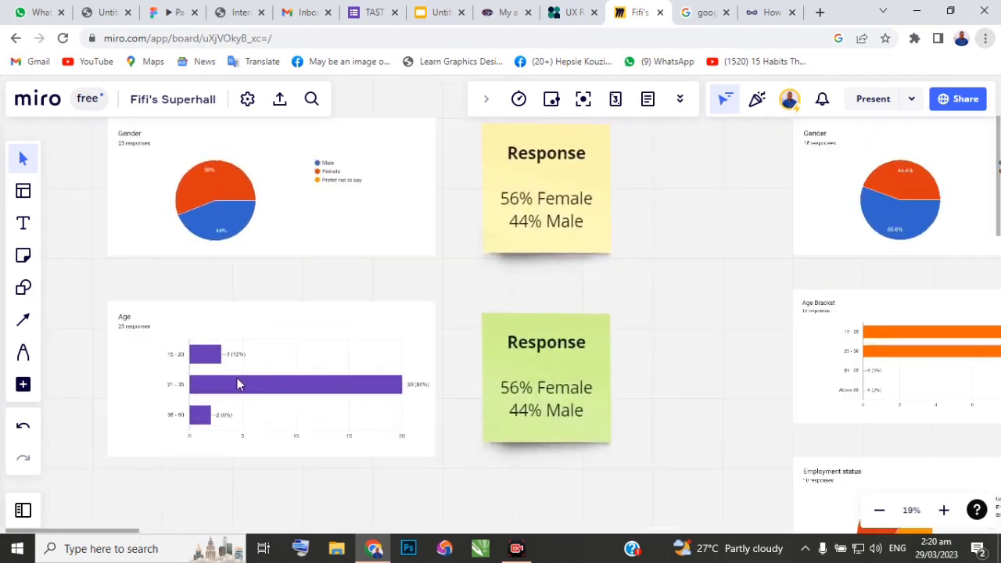
scroll(507, 344, "down", 3)
scroll(515, 344, "up", 2)
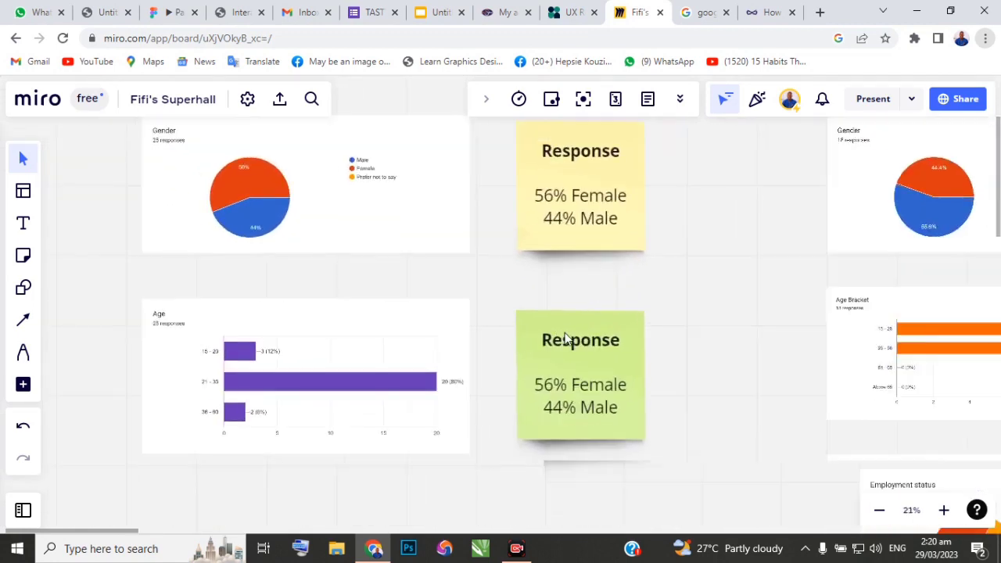
left_click(555, 349)
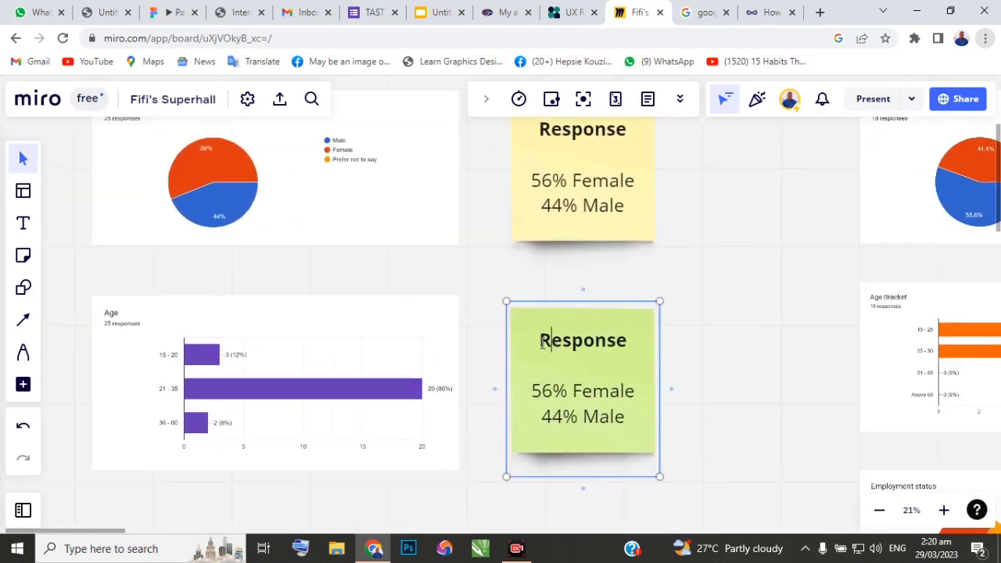
left_click_drag(543, 342, 636, 341)
type("A")
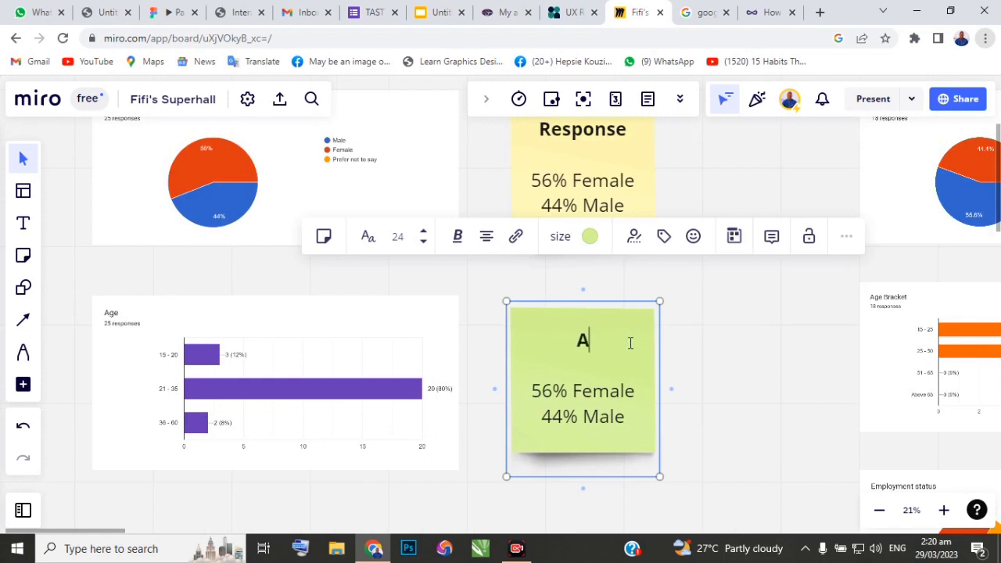
type("ge Bracket")
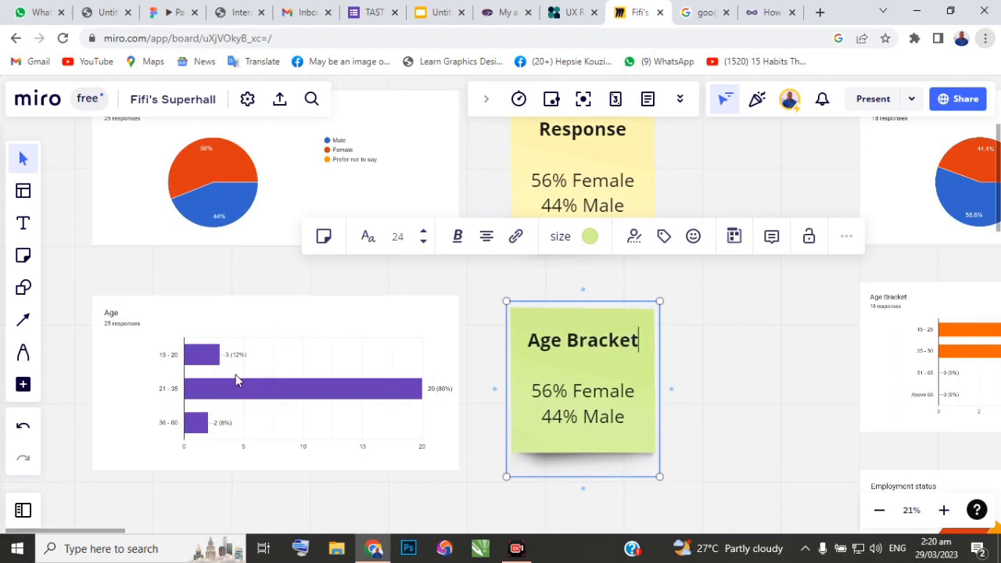
Replace the "56% Female" line on the green Age Bracket note with "12% (15-20)".
scroll(239, 379, "up", 3)
left_click_drag(676, 398, 639, 395)
type("12")
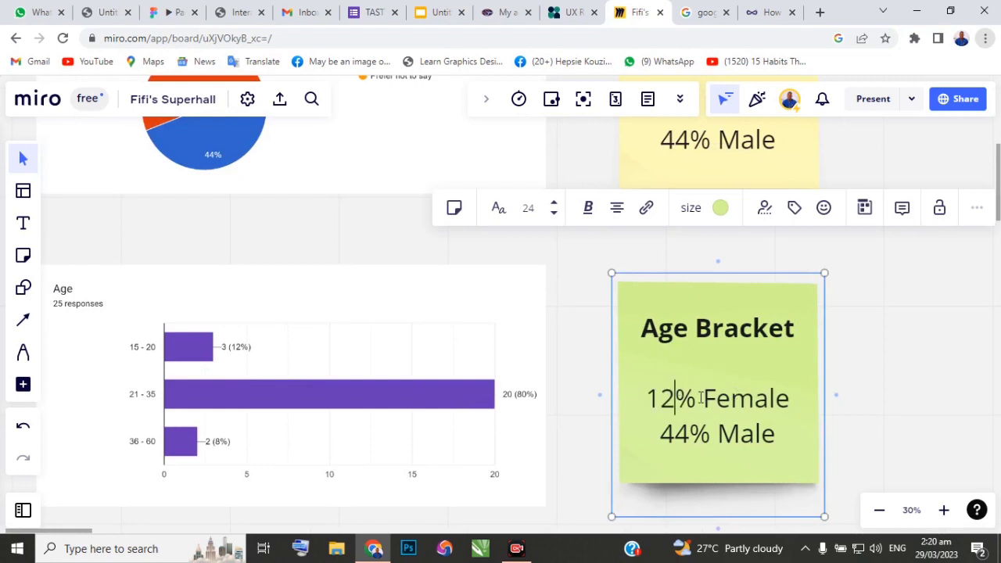
left_click_drag(703, 399, 788, 399)
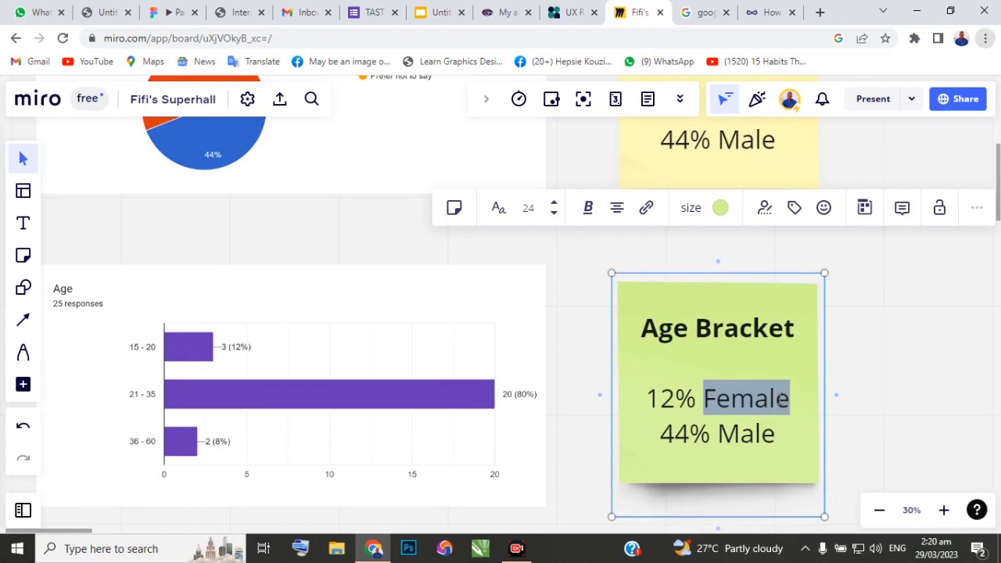
type("(1")
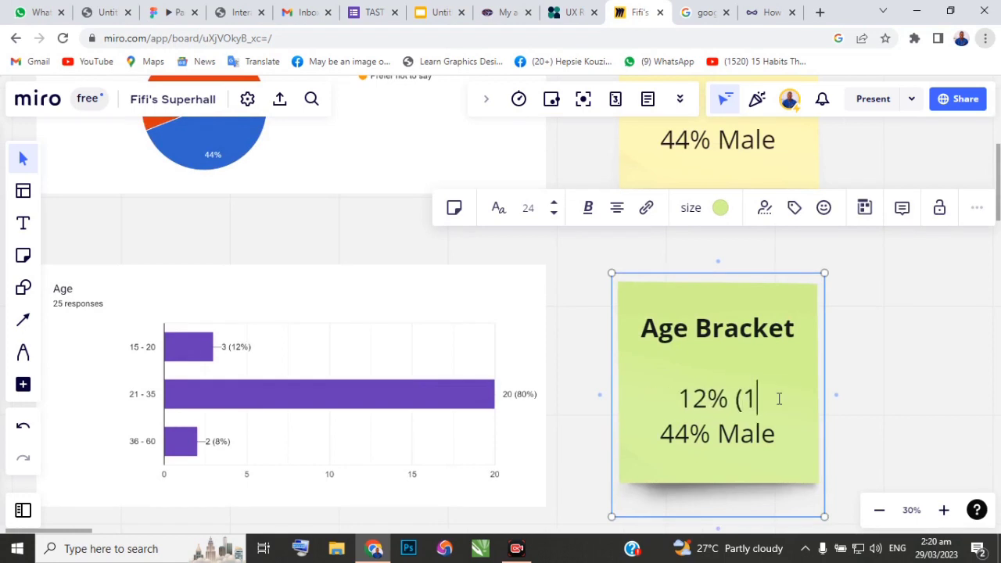
type("5-20")
key("BackSpace")
type(")")
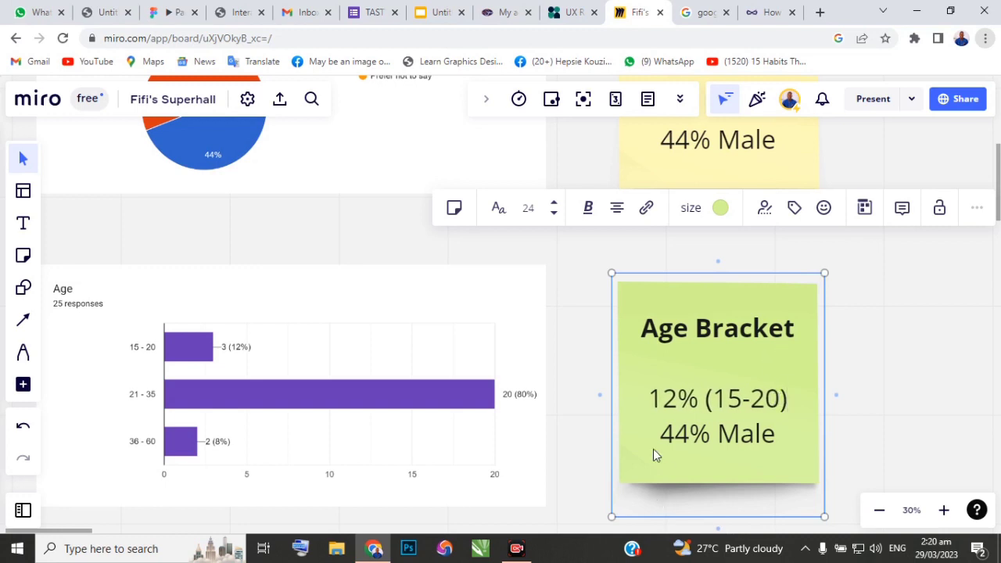
Replace the "44% Male" line on the green Age Bracket note with "20% (21 - 35)".
left_click_drag(660, 433, 689, 434)
type("20")
left_click_drag(716, 436, 775, 439)
type("(21 - 35)")
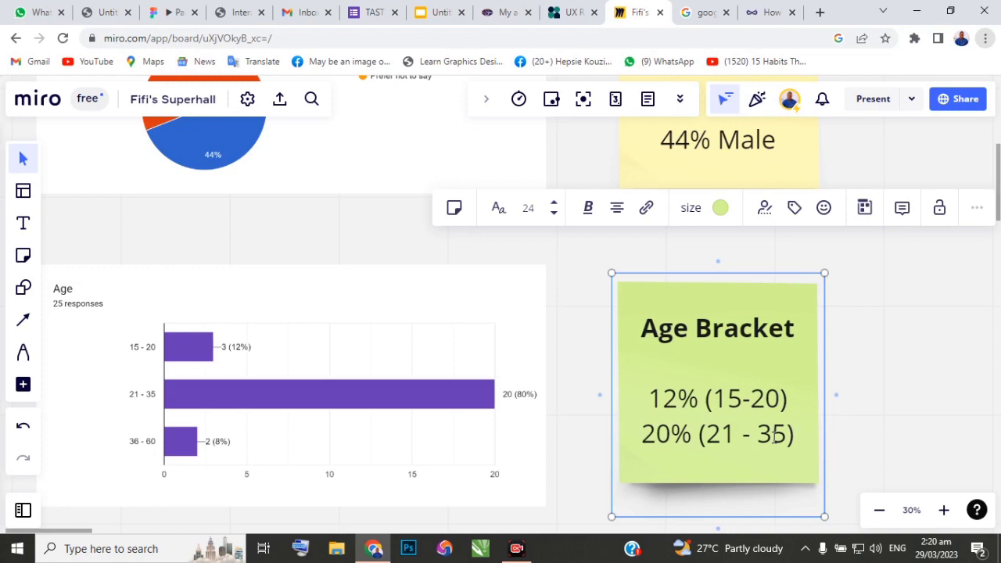
Correct the percentage for the 21 - 35 bracket on the green Age Bracket note to 80%.
scroll(416, 462, "down", 1)
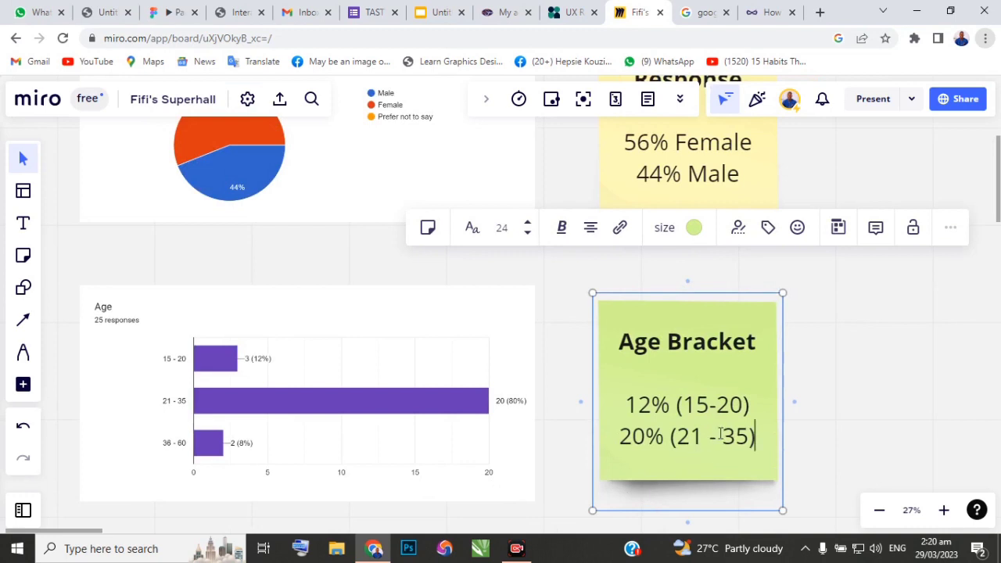
scroll(713, 438, "up", 1)
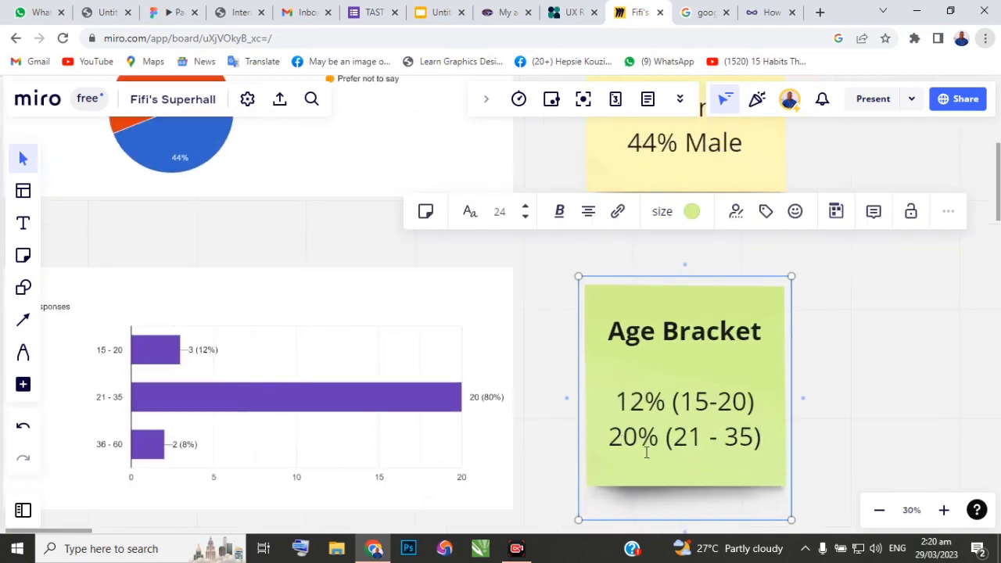
left_click_drag(619, 441, 607, 440)
type("8")
Add a third line reading "2% (36 - 60)" to the green Age Bracket note.
left_click(761, 438)
key("Return")
type("2% (")
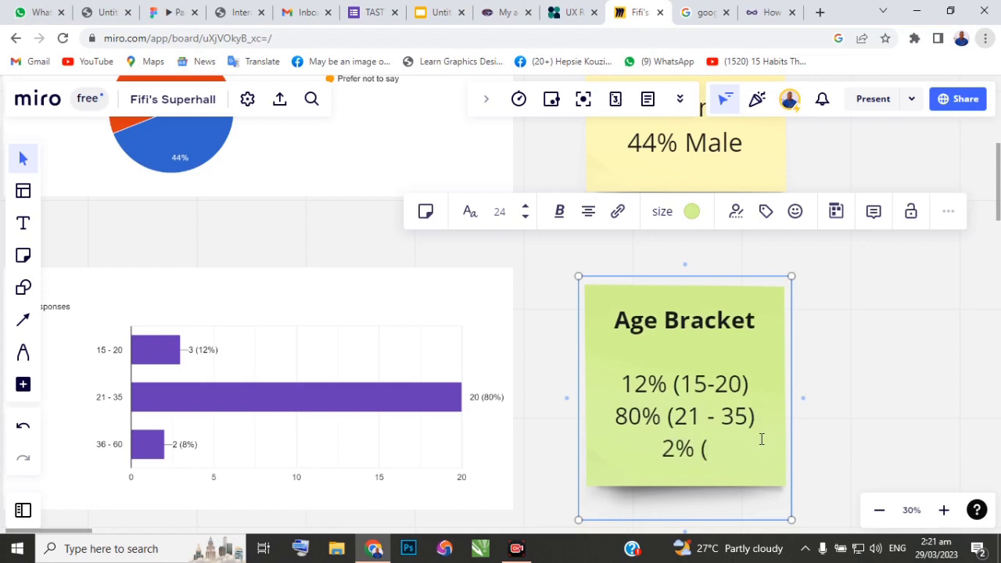
type("36")
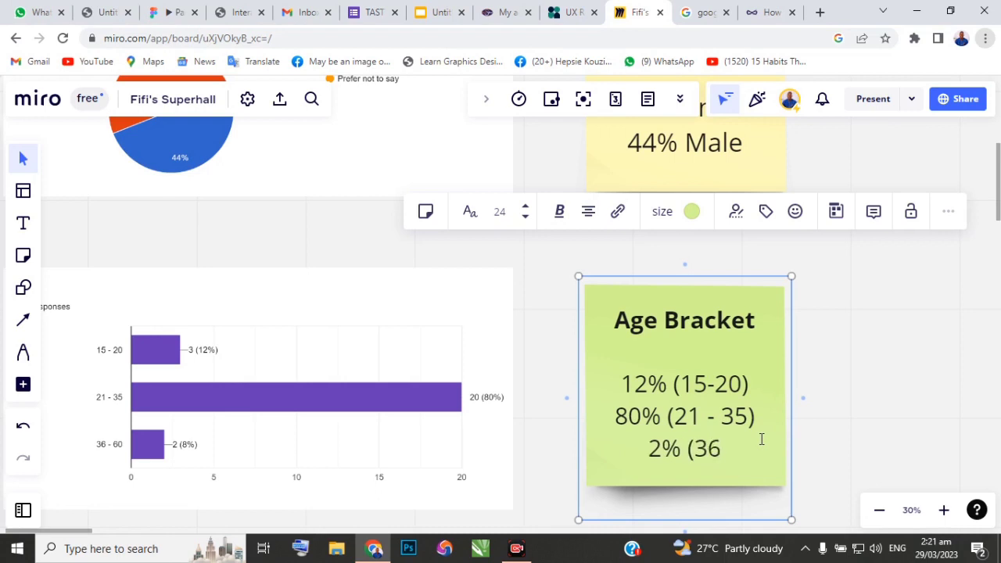
type(" - 60)")
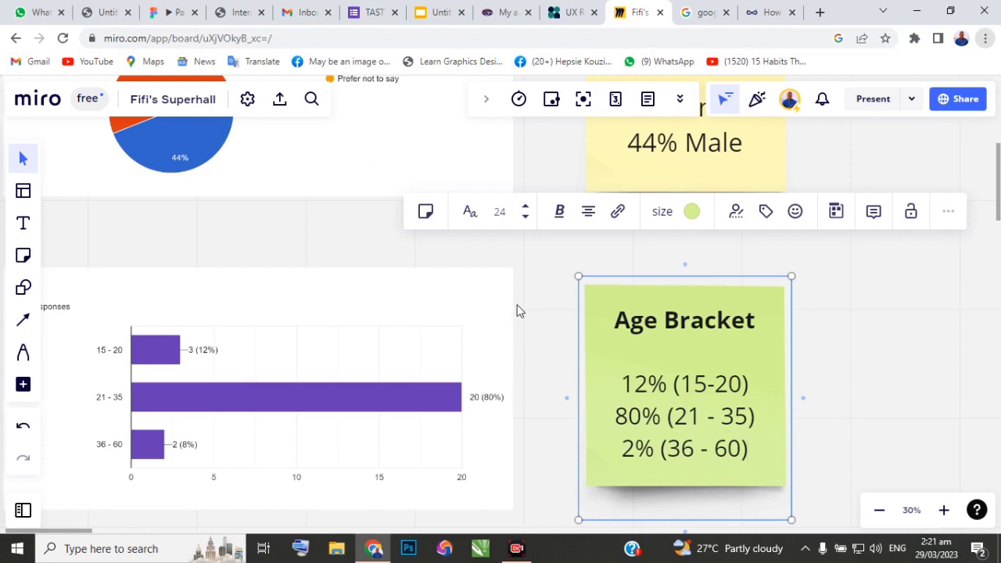
left_click(545, 304)
Copy the "What's your favorite meal?" chart from the Google Forms responses and paste it onto the Miro board.
scroll(545, 305, "down", 5)
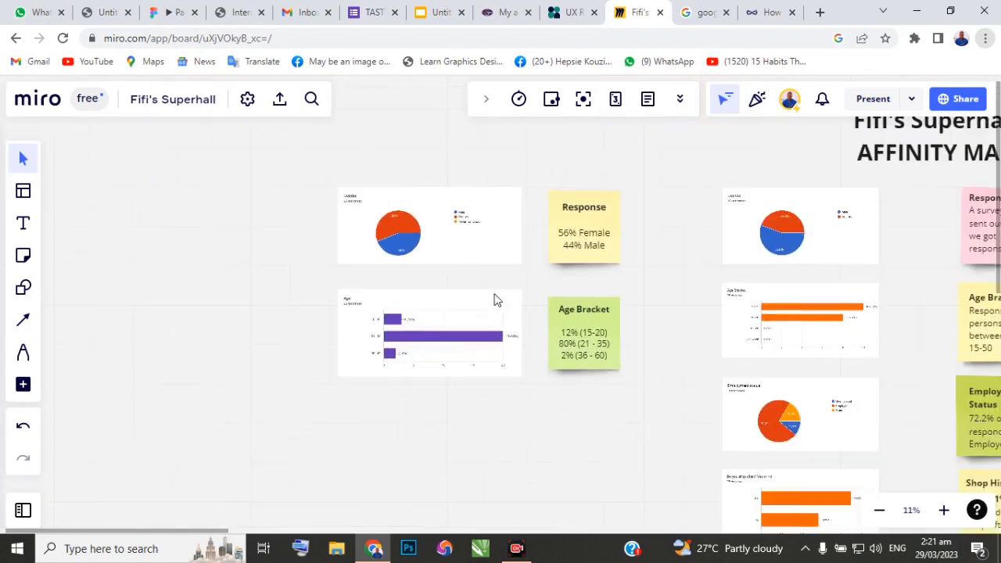
left_click(372, 20)
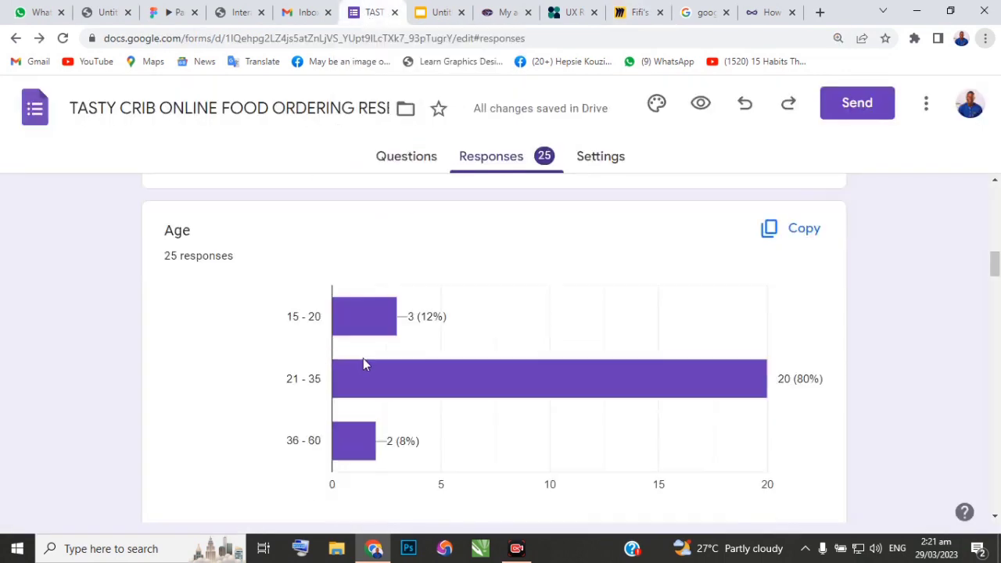
scroll(329, 359, "down", 4)
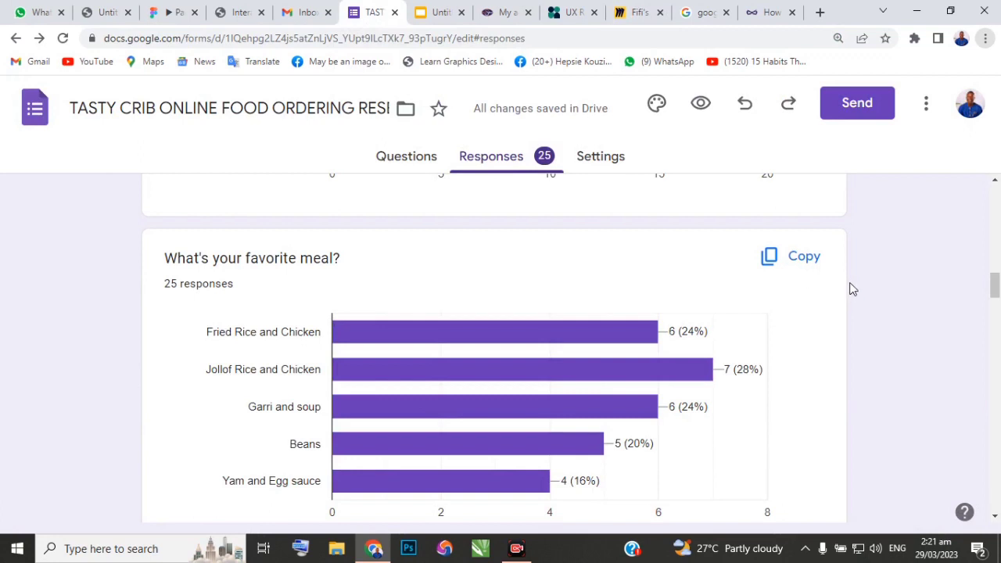
left_click(785, 262)
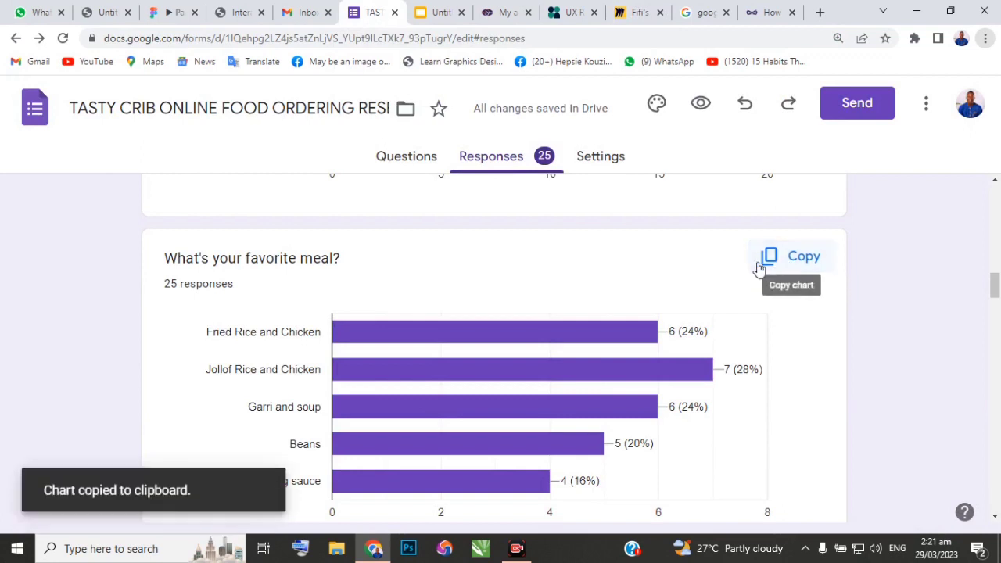
left_click(625, 17)
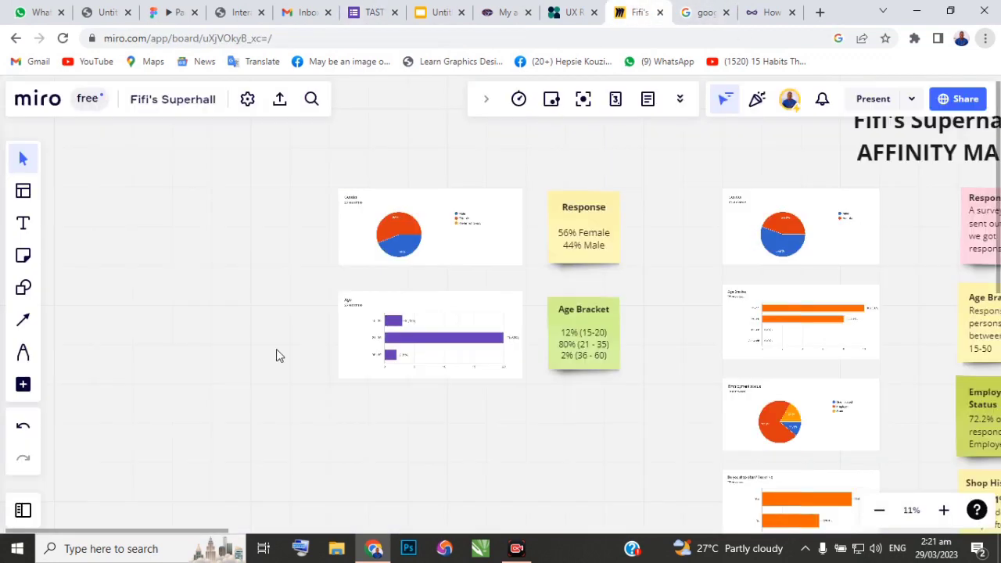
scroll(275, 352, "down", 5)
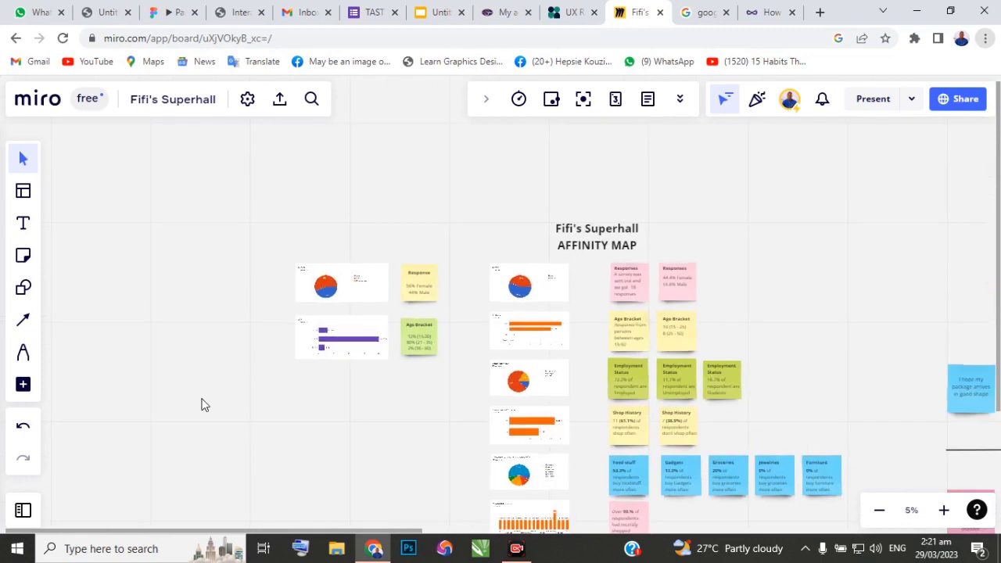
key("ctrl+v")
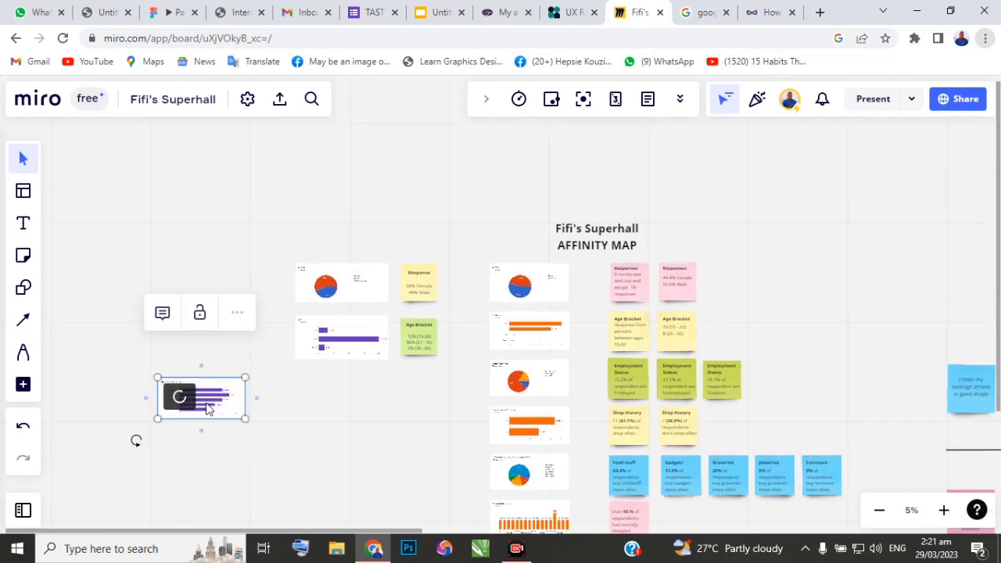
Place the favorite meal chart directly below the purple Age chart and enlarge it to the same width.
left_click_drag(242, 403, 349, 401)
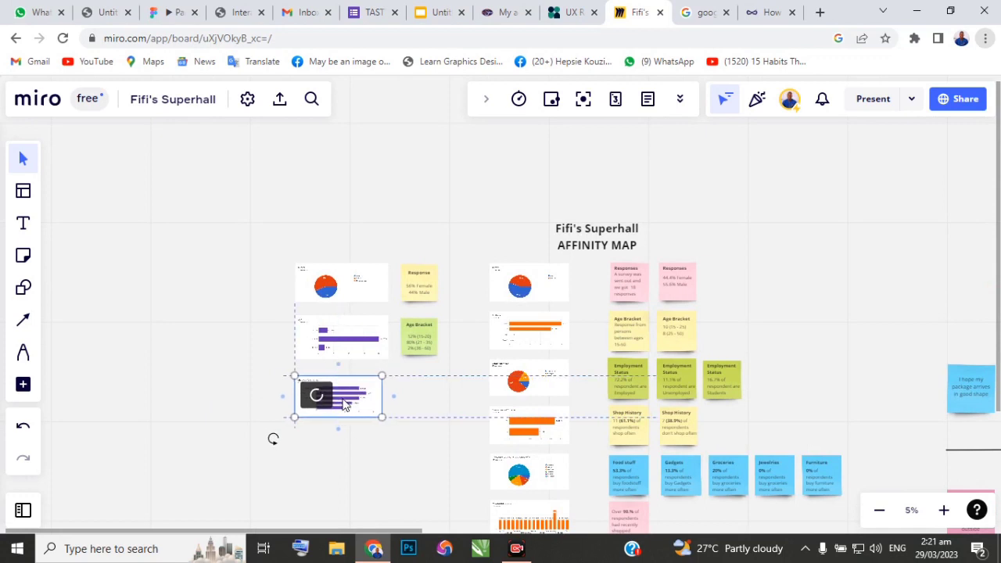
scroll(382, 414, "up", 1)
scroll(382, 415, "up", 4)
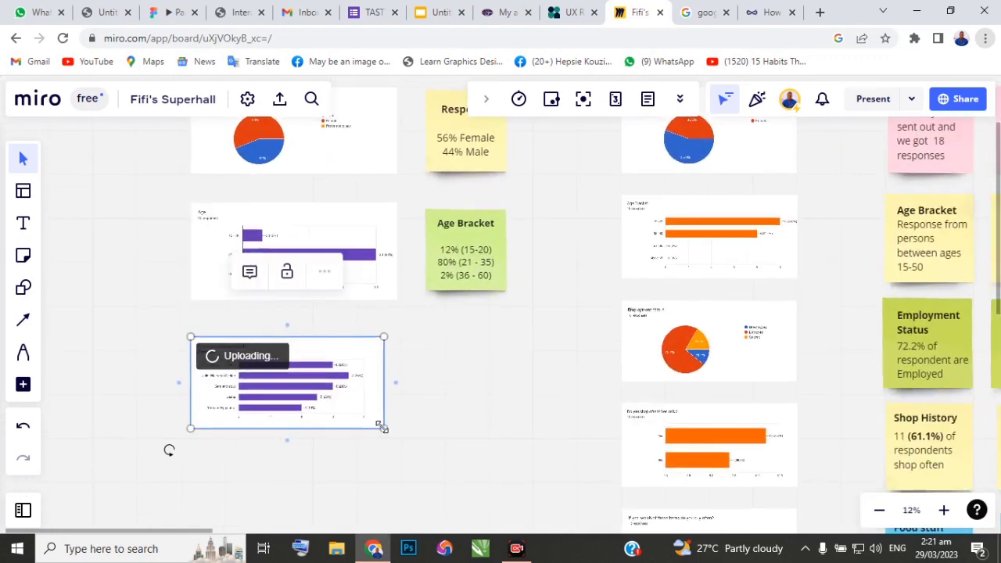
left_click_drag(384, 429, 387, 431)
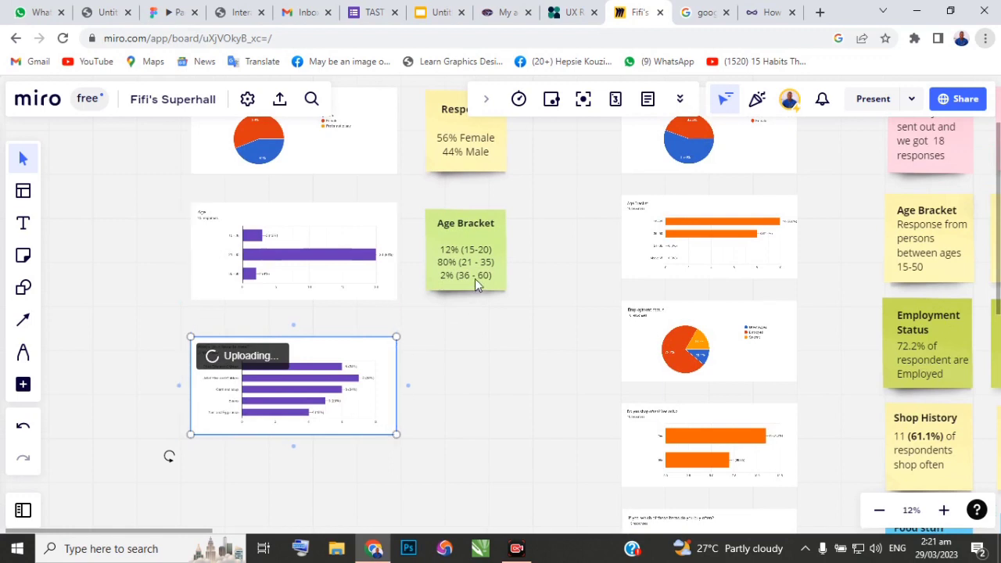
Place a copy of the green Age Bracket note below the original, beside the favorite meal chart.
left_click(485, 247)
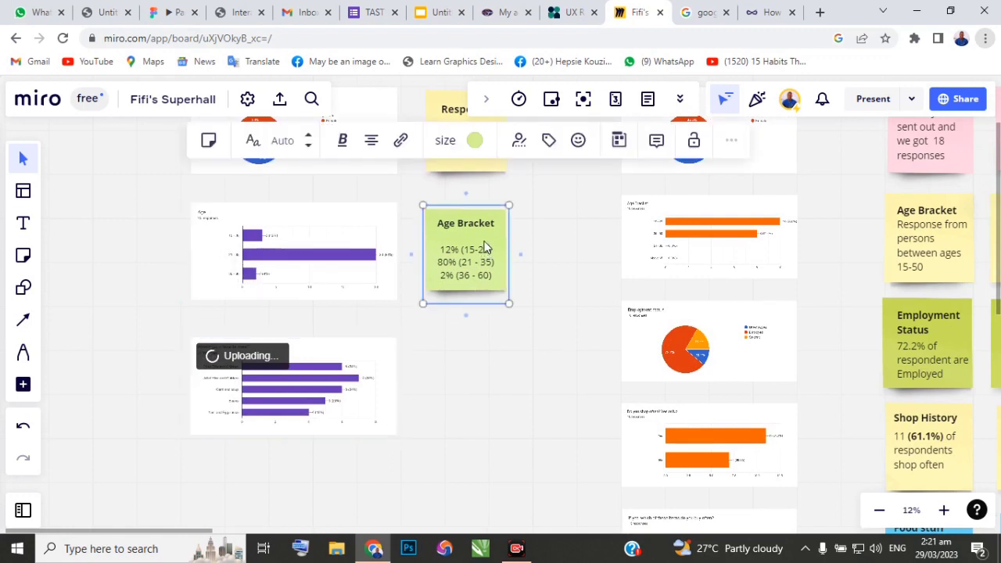
left_click_drag(490, 246, 482, 317)
left_click_drag(487, 245, 486, 311)
left_click_drag(478, 245, 479, 368)
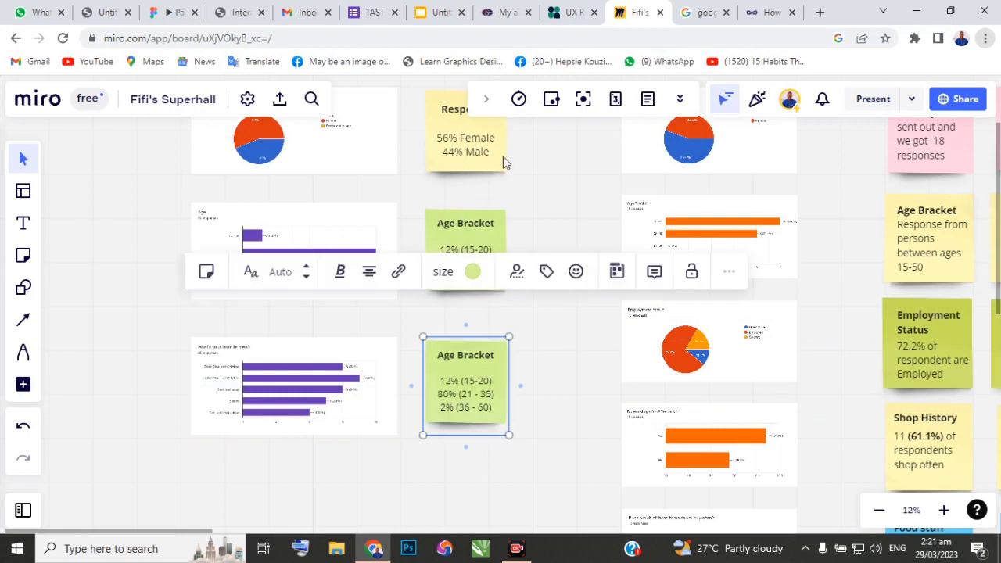
Try pink and white as the colour of the copied note beside the favorite meal chart.
left_click(472, 274)
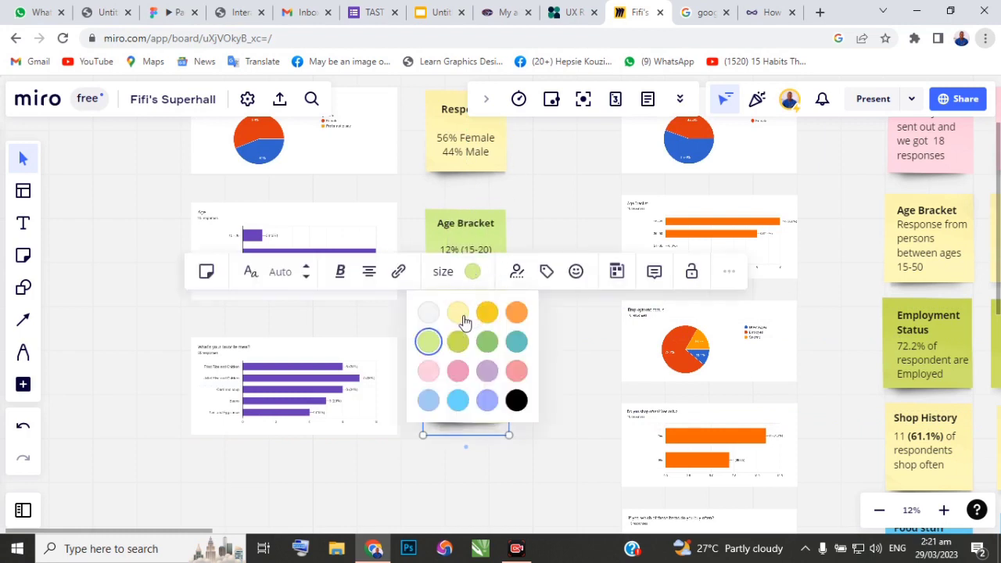
left_click(457, 371)
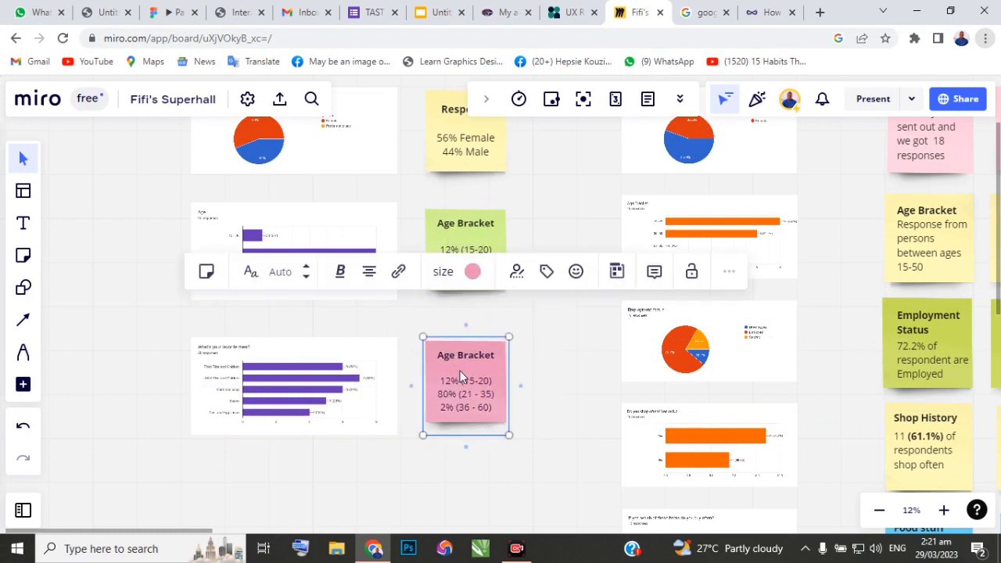
left_click(531, 373)
scroll(459, 372, "up", 3)
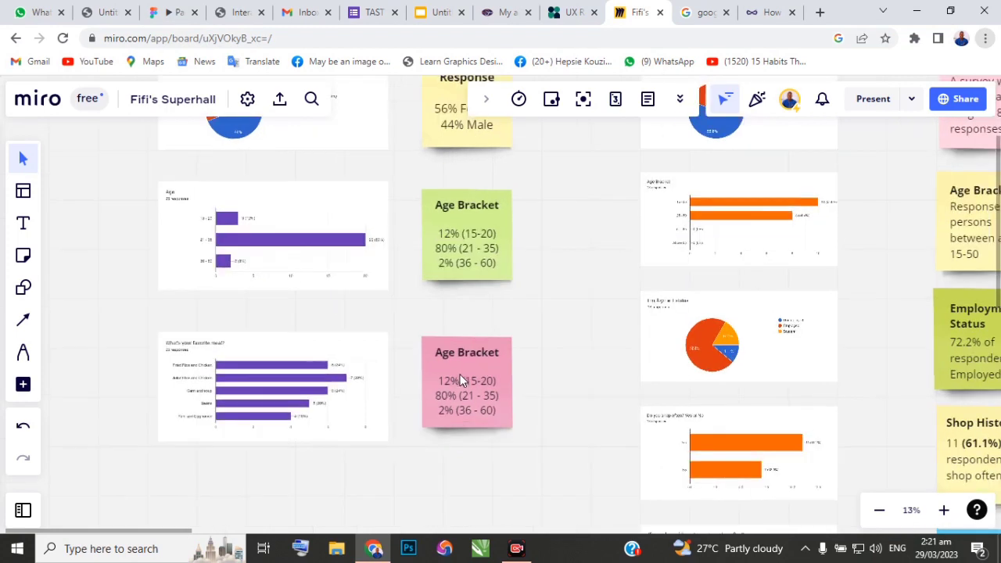
scroll(460, 383, "up", 2)
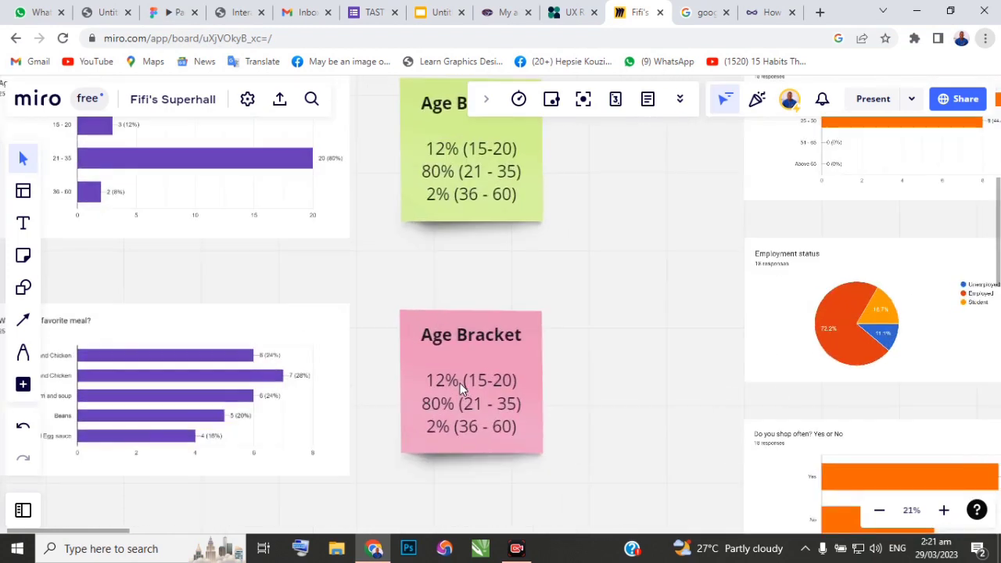
left_click(520, 326)
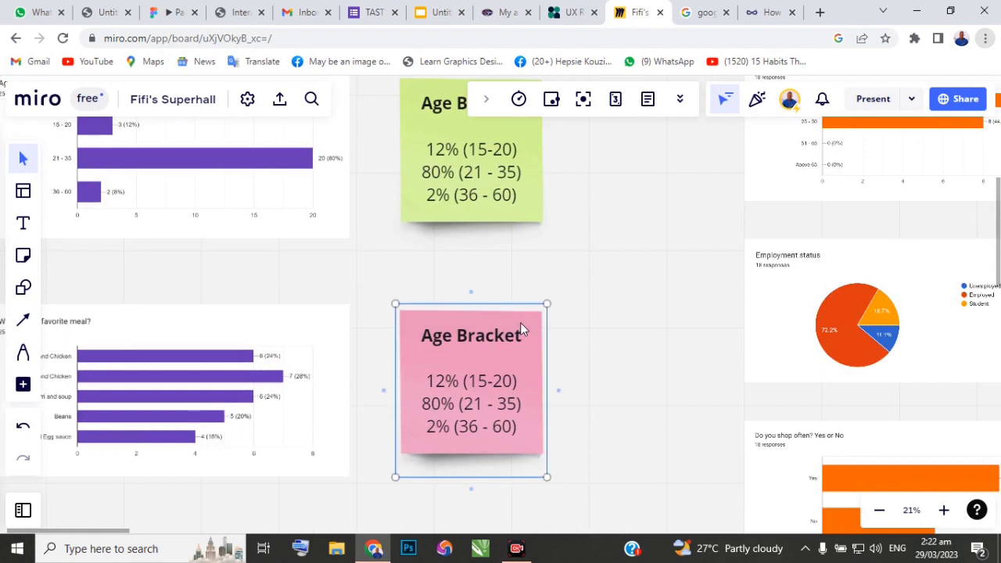
left_click(478, 238)
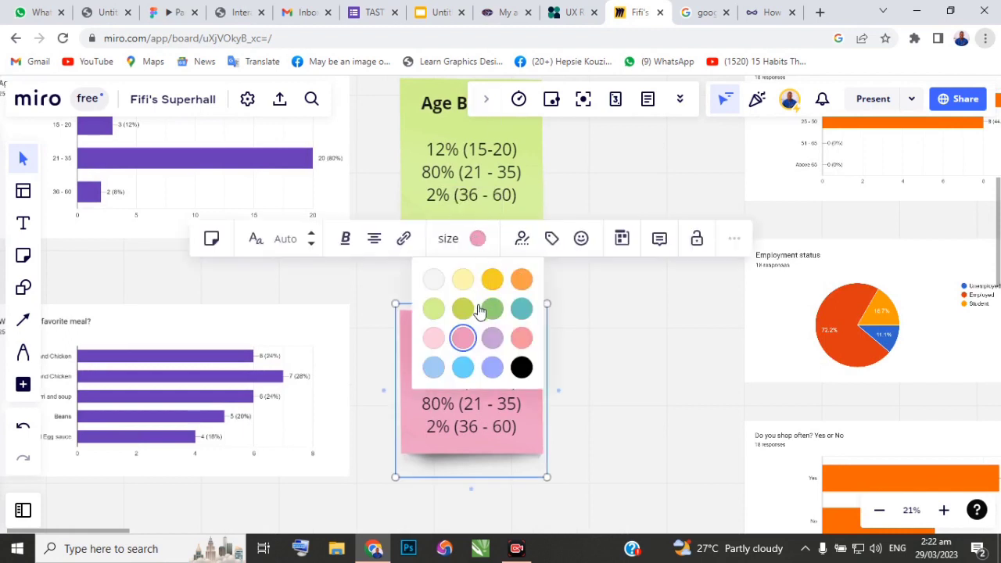
left_click(429, 283)
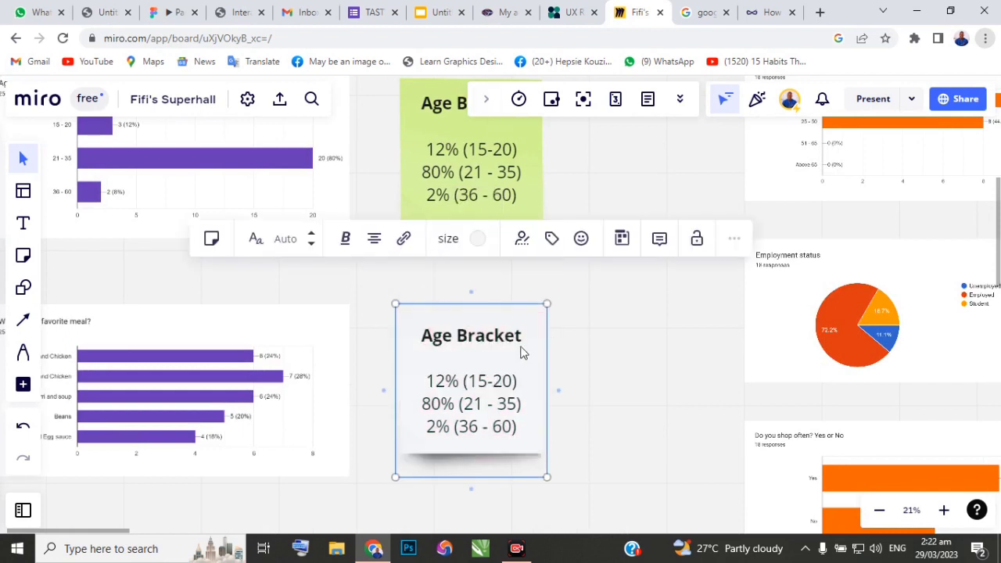
left_click(589, 336)
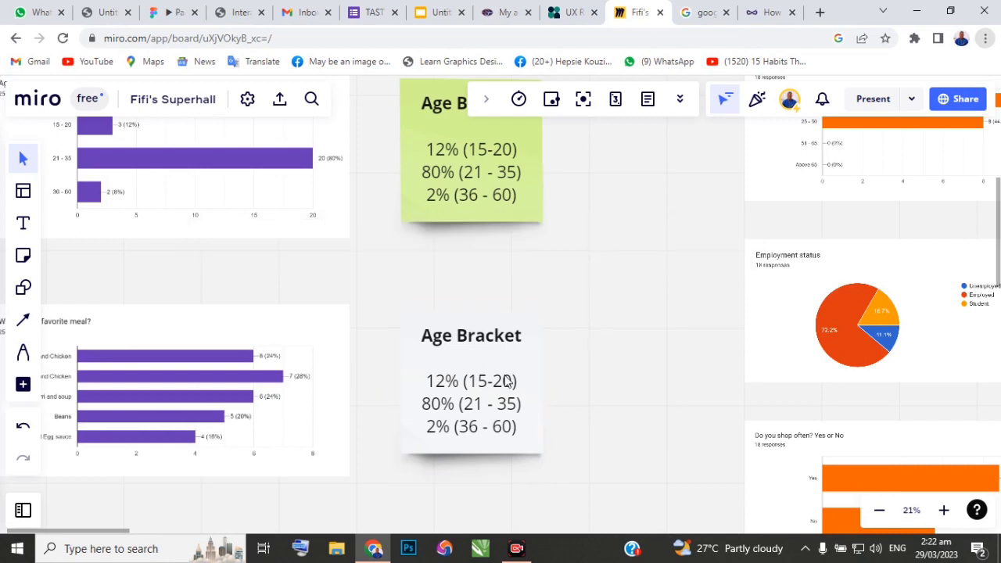
Colour the copied note beside the favorite meal chart bright blue.
left_click(524, 329)
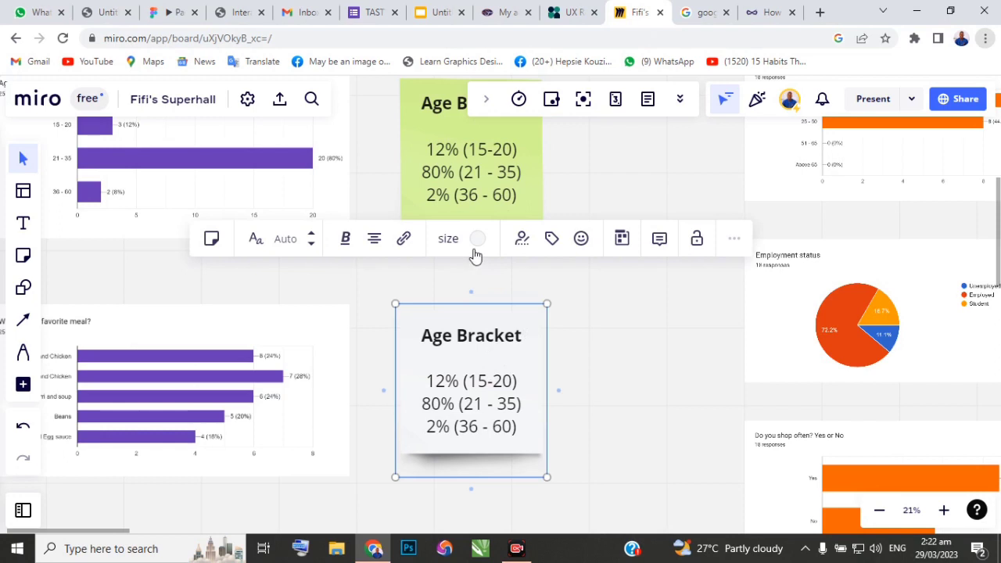
left_click(476, 241)
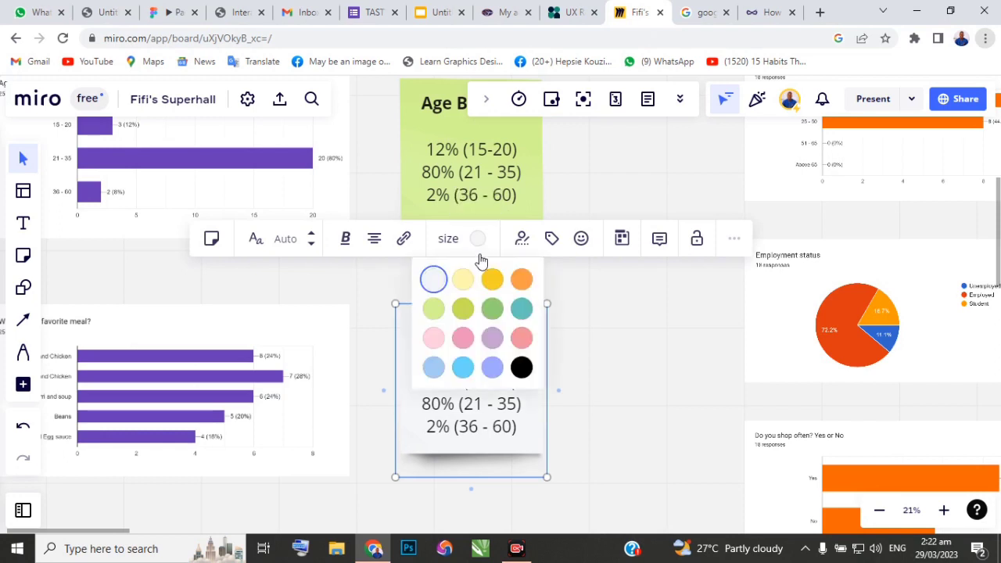
left_click(462, 368)
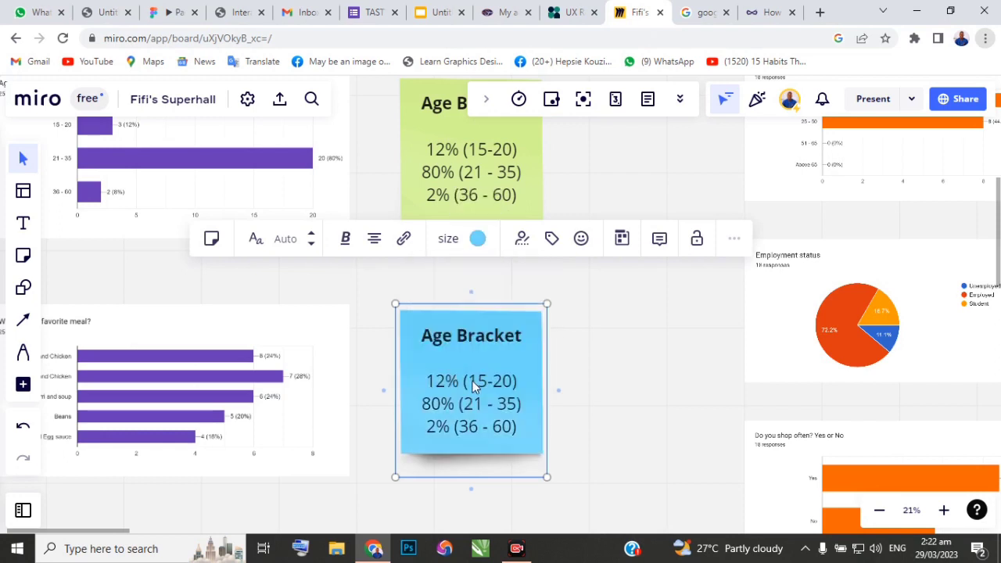
Replace the heading of the blue sticky note beside the favorite meal chart with "Favorite Meal".
scroll(469, 381, "down", 4)
scroll(286, 363, "up", 5)
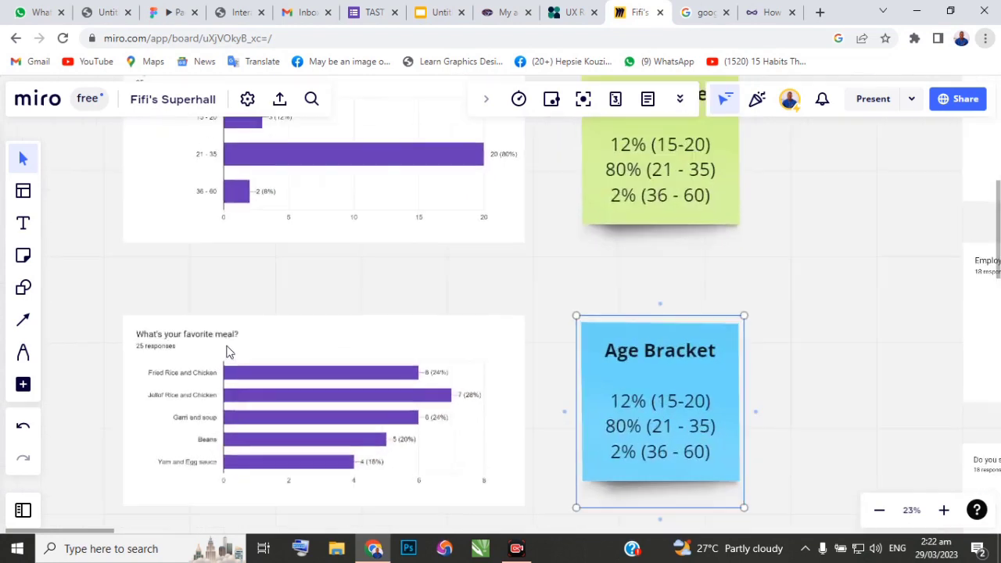
scroll(229, 352, "up", 1)
left_click(662, 349)
double_click(652, 351)
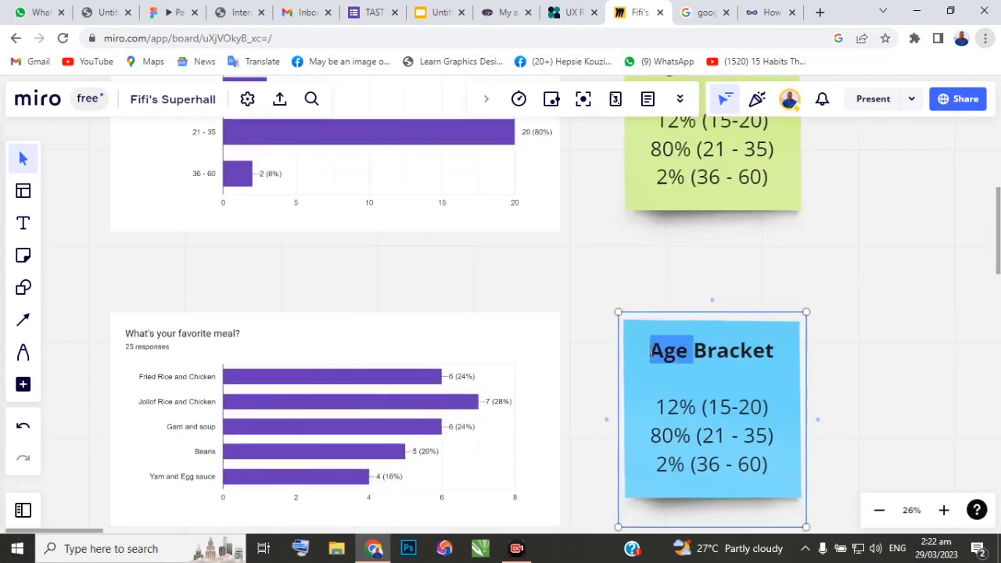
type("Favor")
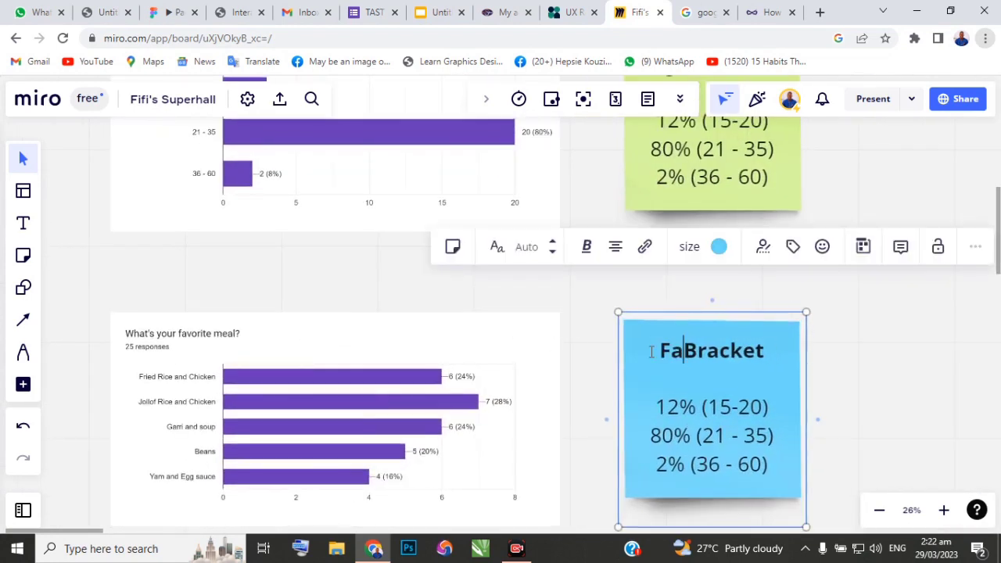
type("ite Mea")
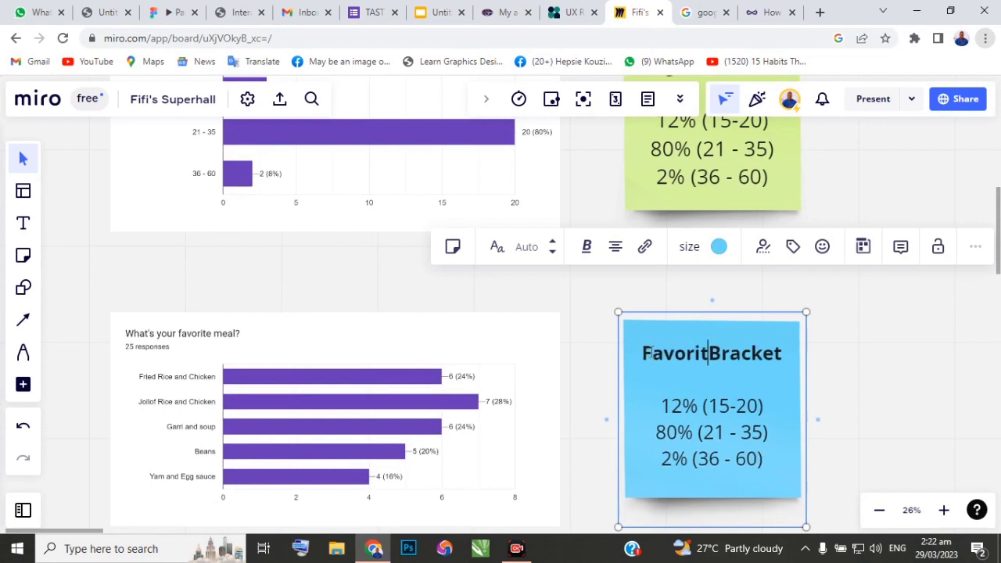
type("l")
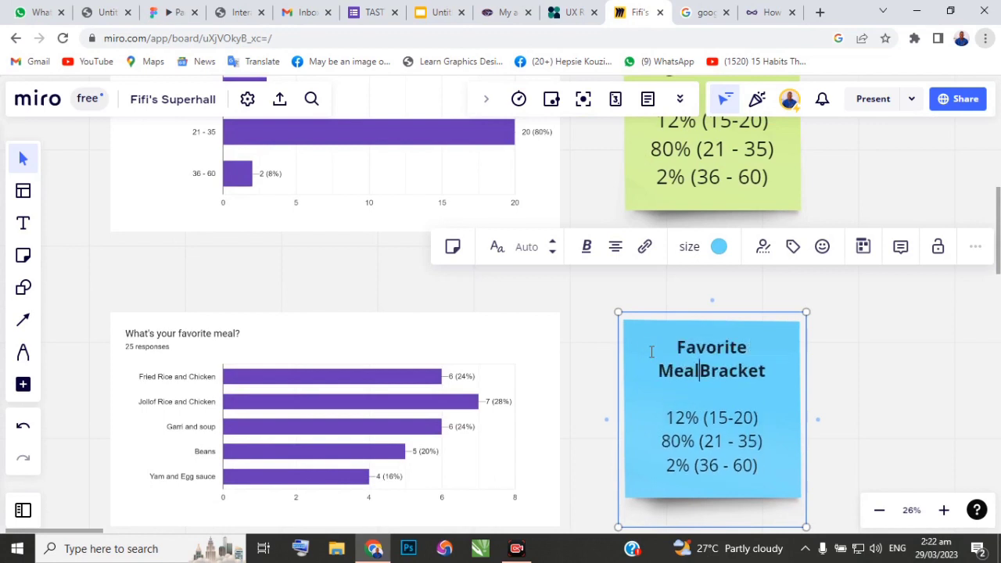
key("Delete")
key("Delete")
key("Delete")
key("Delete")
key("Delete")
key("Delete")
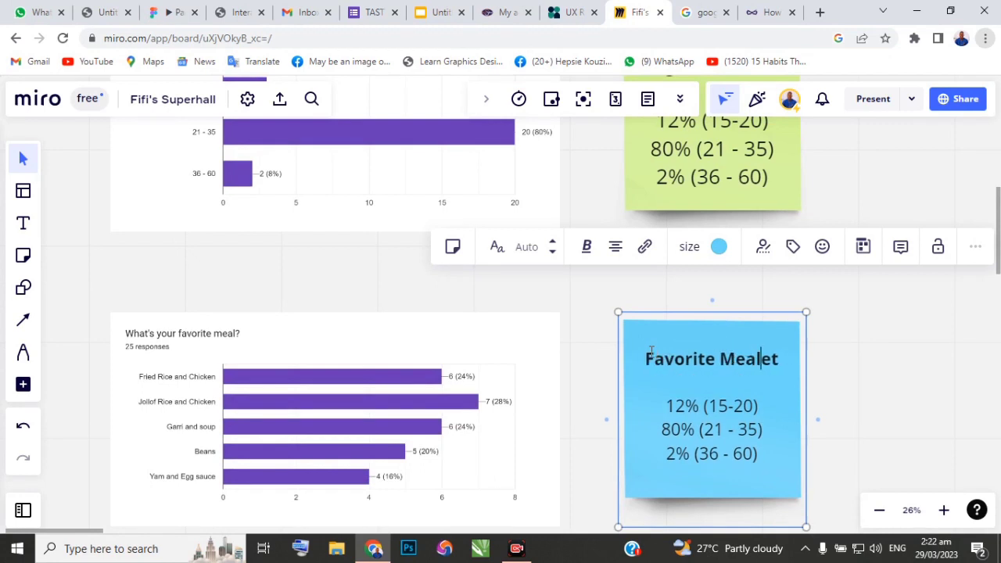
key("Delete")
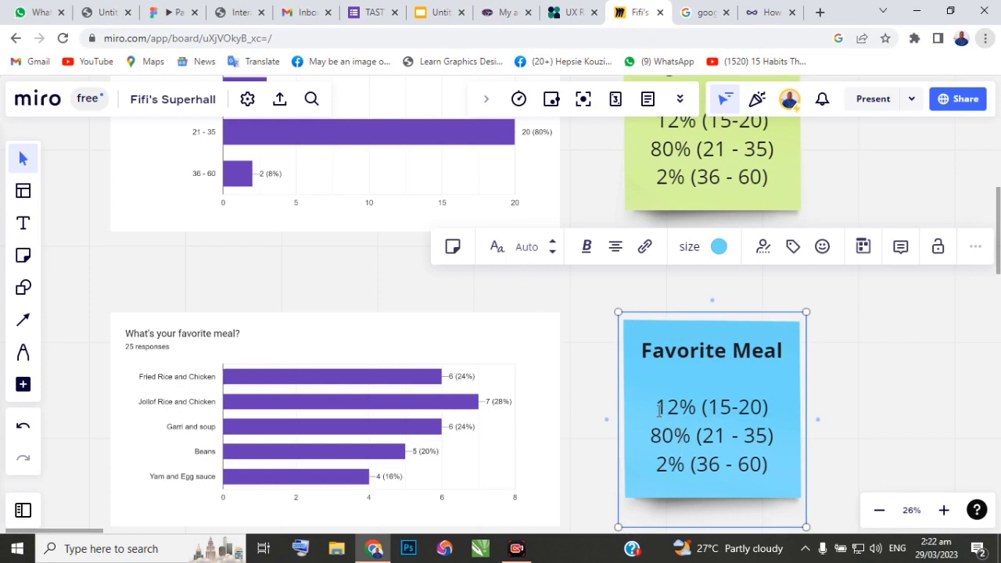
Replace the first entry under the blue note's heading with "Fried Rice (6)".
left_click_drag(656, 408, 769, 405)
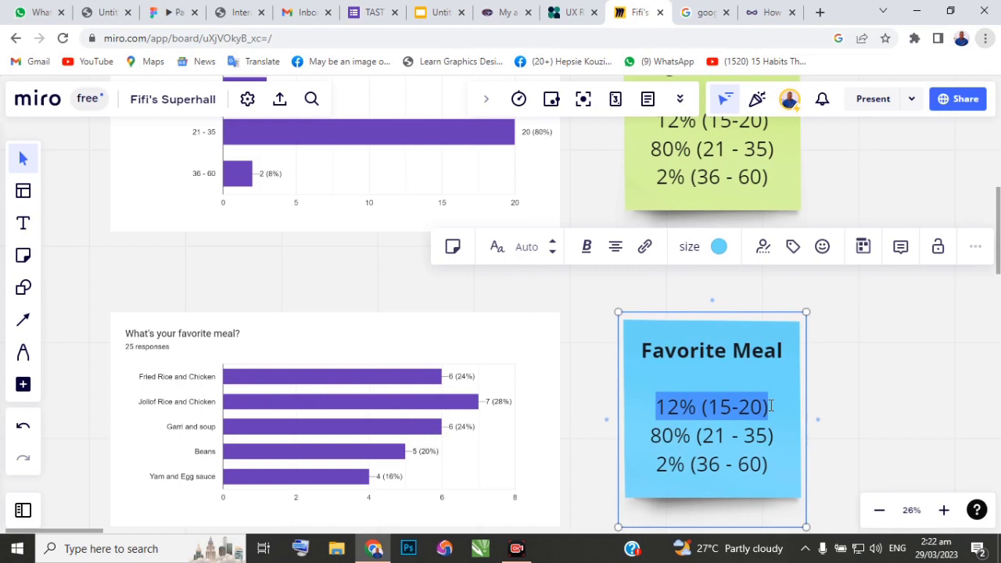
type("Frie")
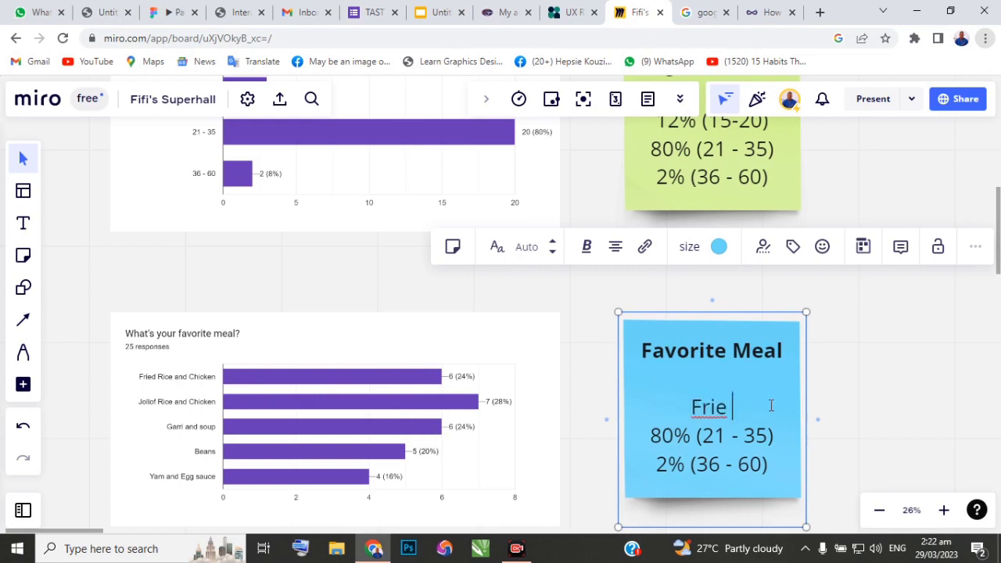
key("BackSpace")
type("d Rice (")
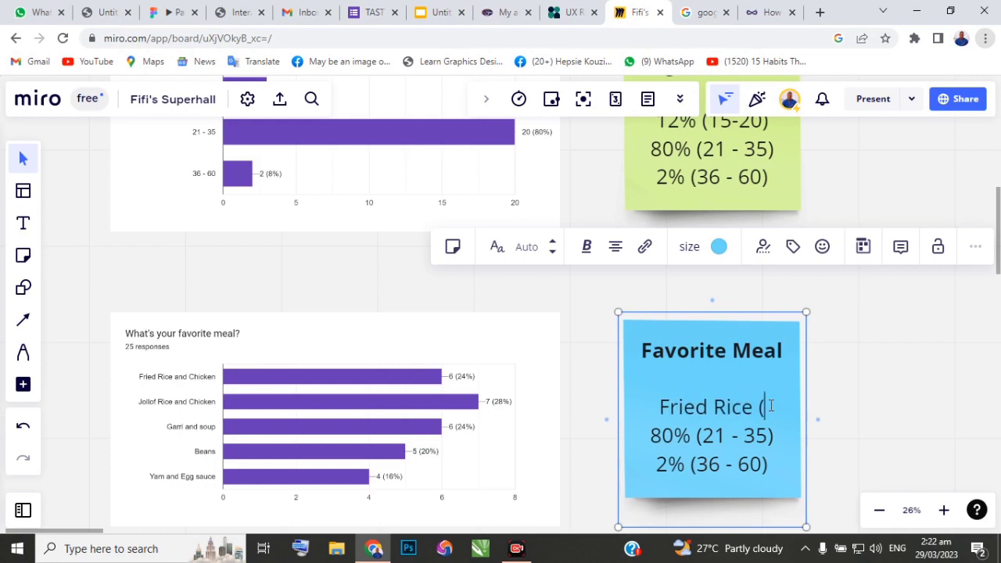
type("6)")
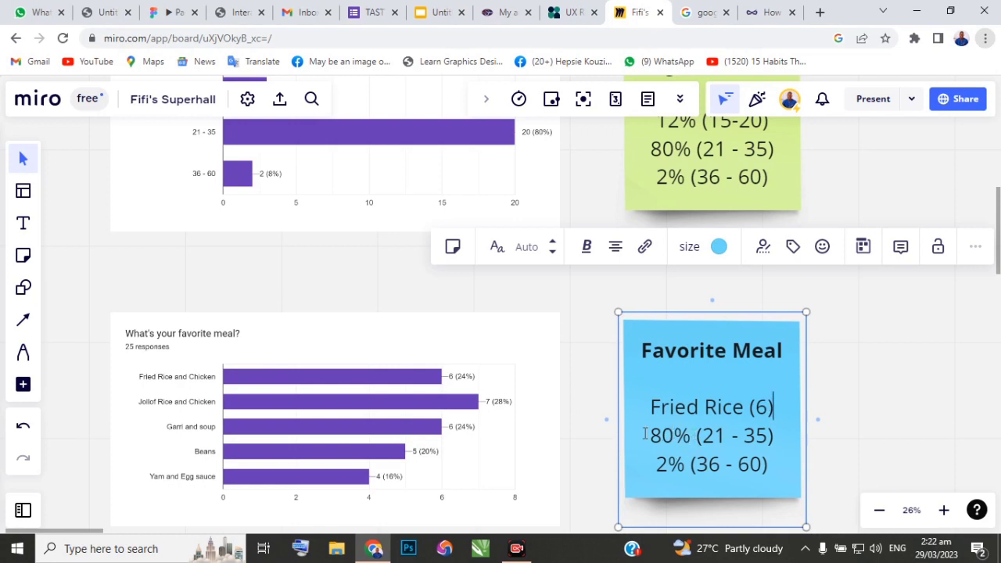
Change the second entry on the blue Favorite Meal note to "Jollof Rice (7)".
left_click_drag(651, 436, 688, 439)
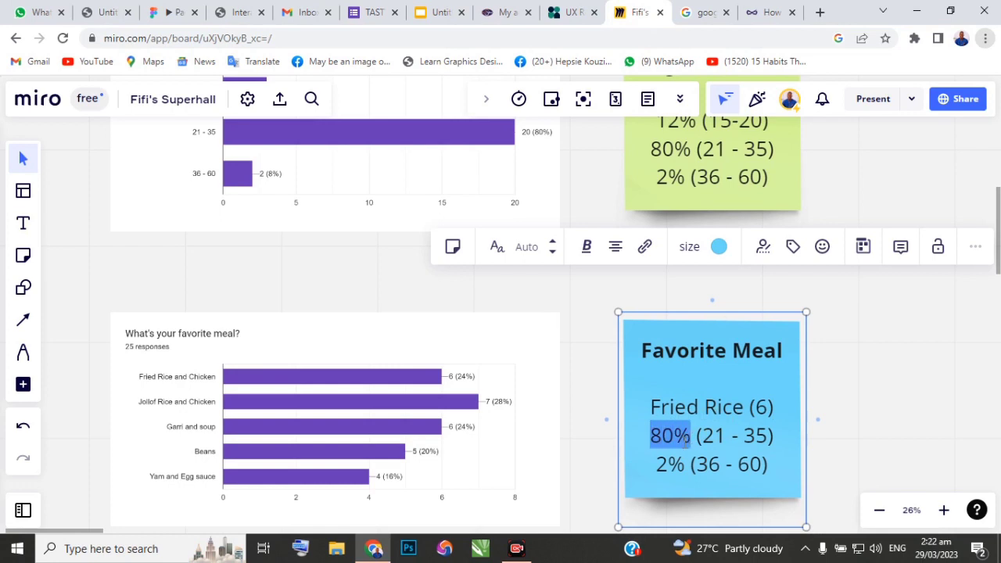
type("Jollo")
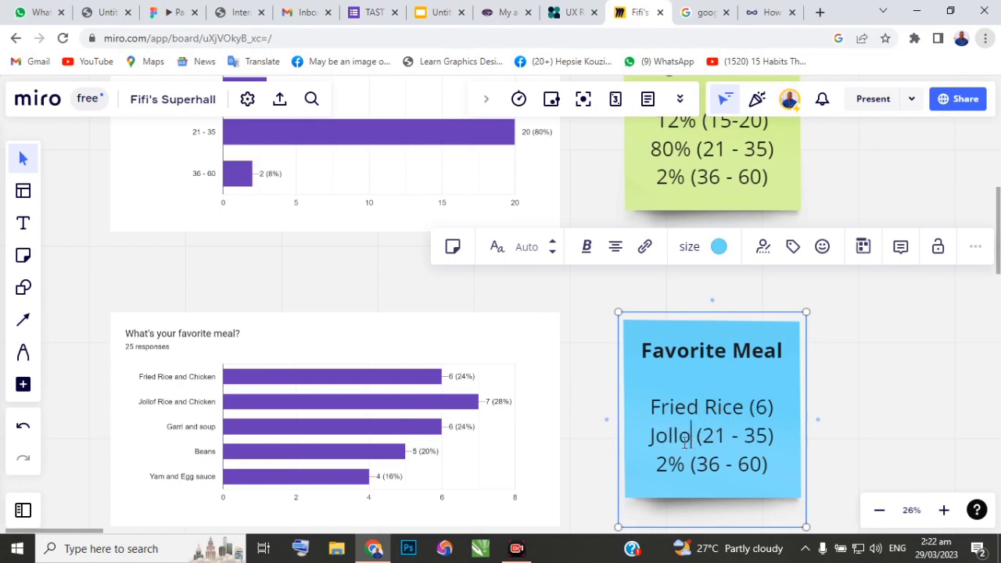
type("f")
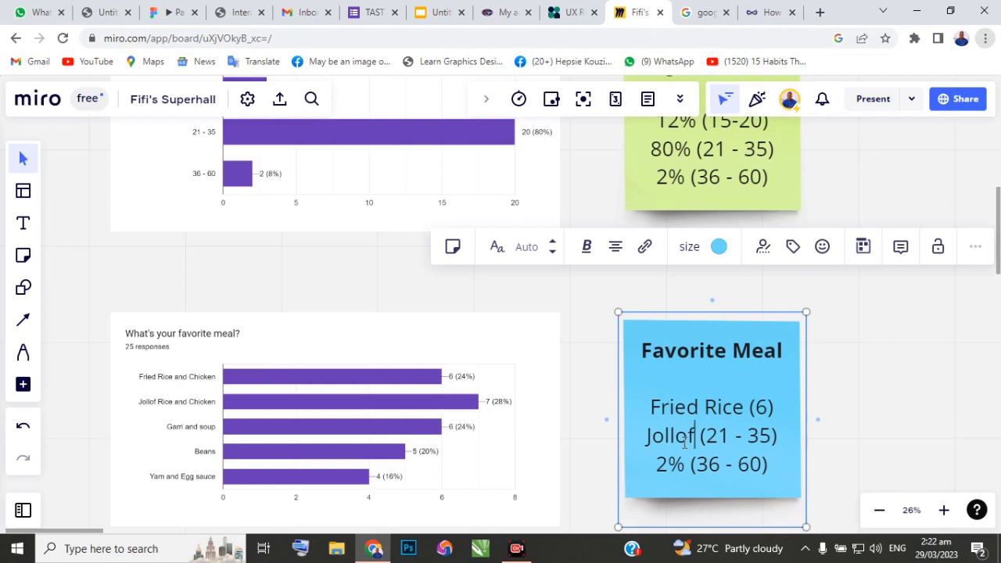
left_click_drag(708, 431, 770, 432)
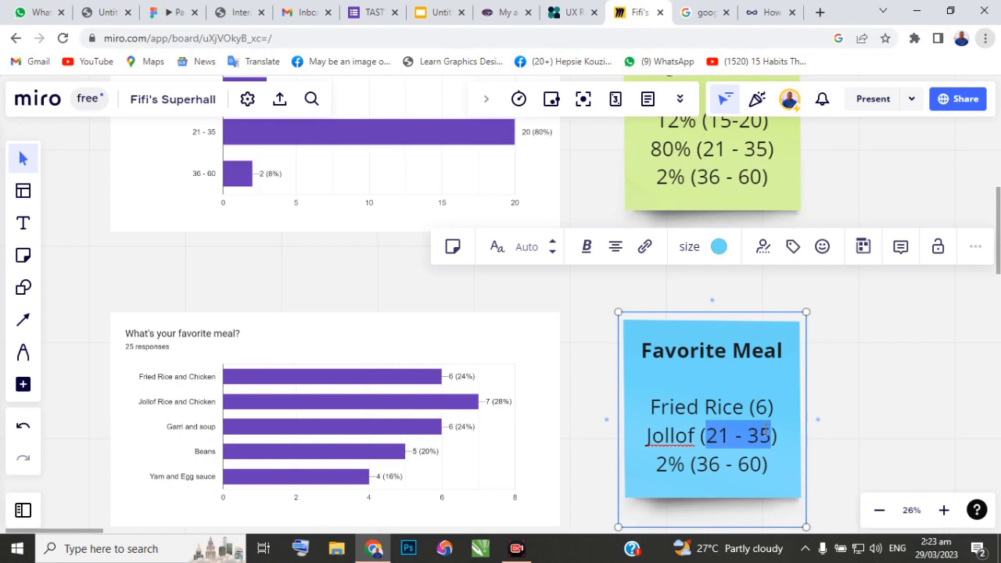
type("7")
left_click(727, 437)
type("Rice")
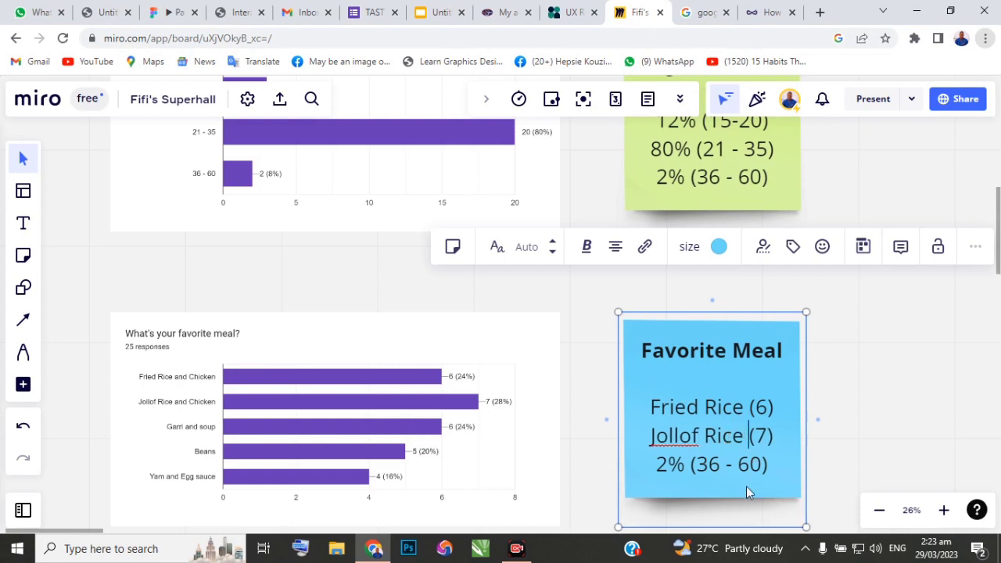
Change the third entry on the blue Favorite Meal note to "Garri and Soup (6)".
left_click_drag(655, 464, 685, 464)
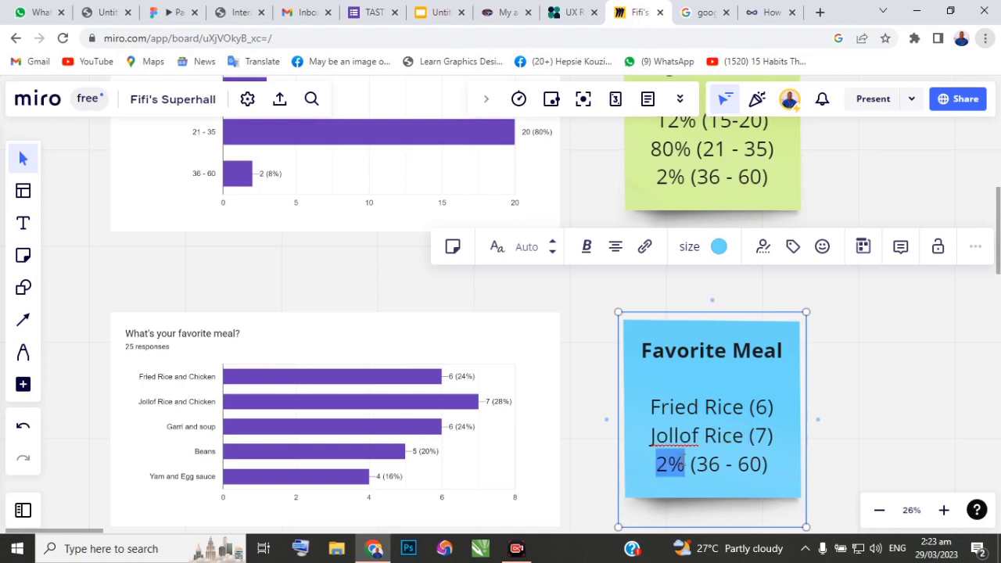
type("Garri")
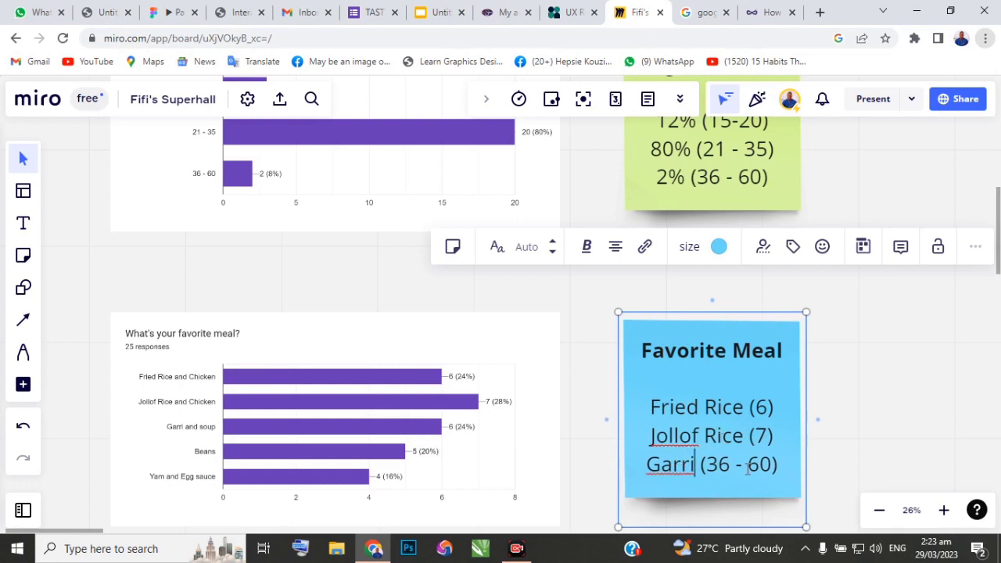
left_click_drag(771, 463, 711, 466)
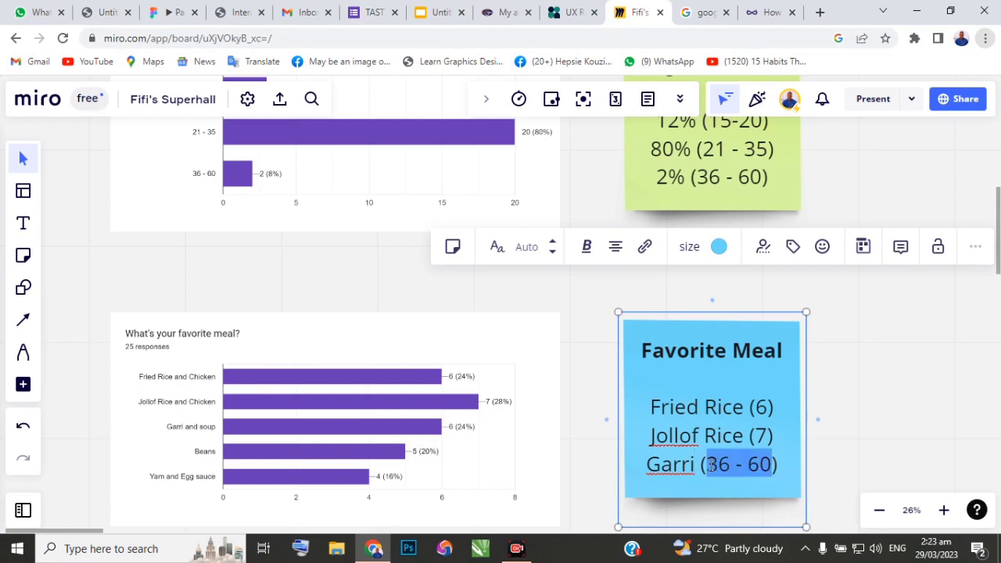
type("6")
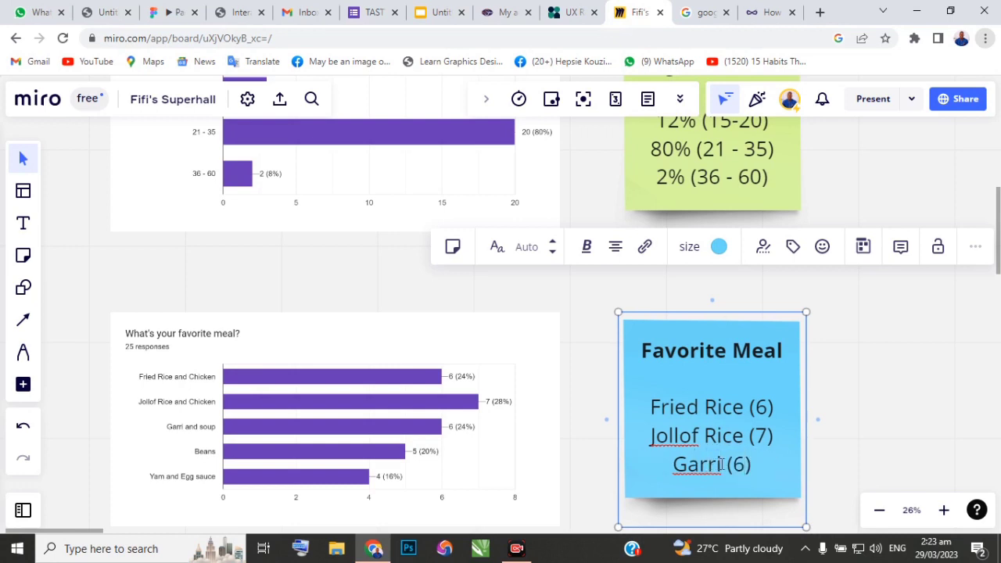
type(" and Soup")
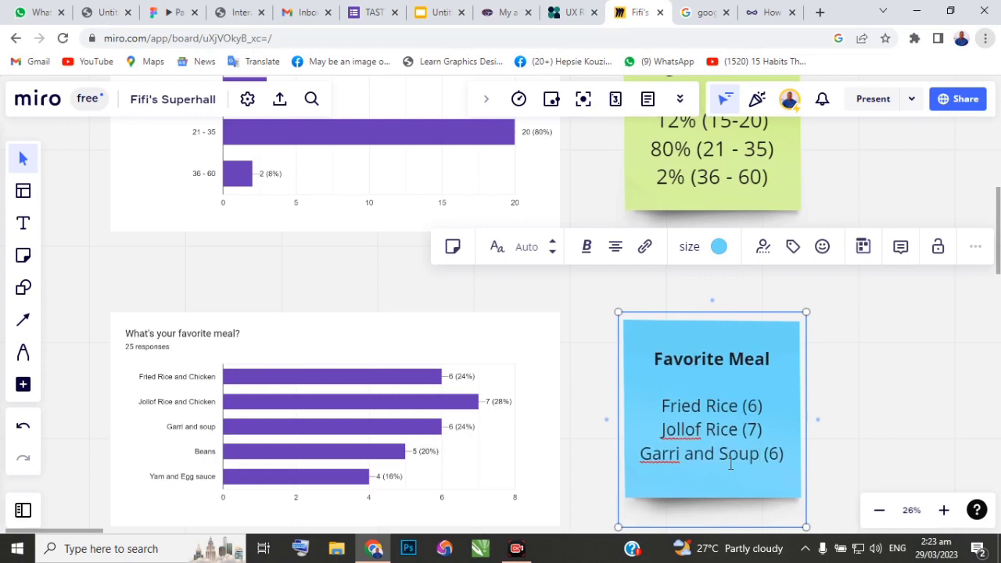
Add a text title reading "Tasty Crib" in the empty area above the new column of charts.
scroll(372, 351, "down", 4)
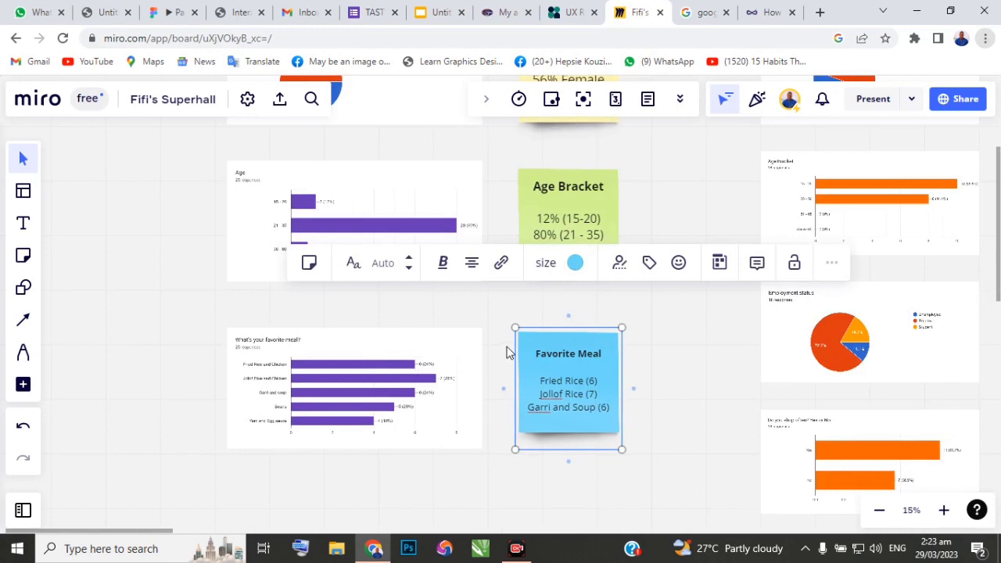
scroll(406, 368, "down", 1)
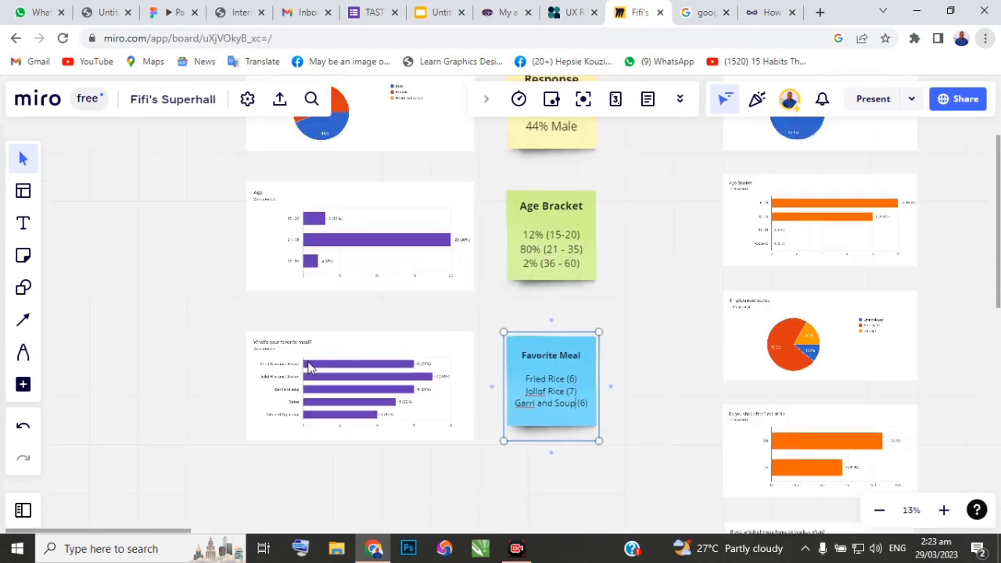
scroll(234, 353, "down", 4)
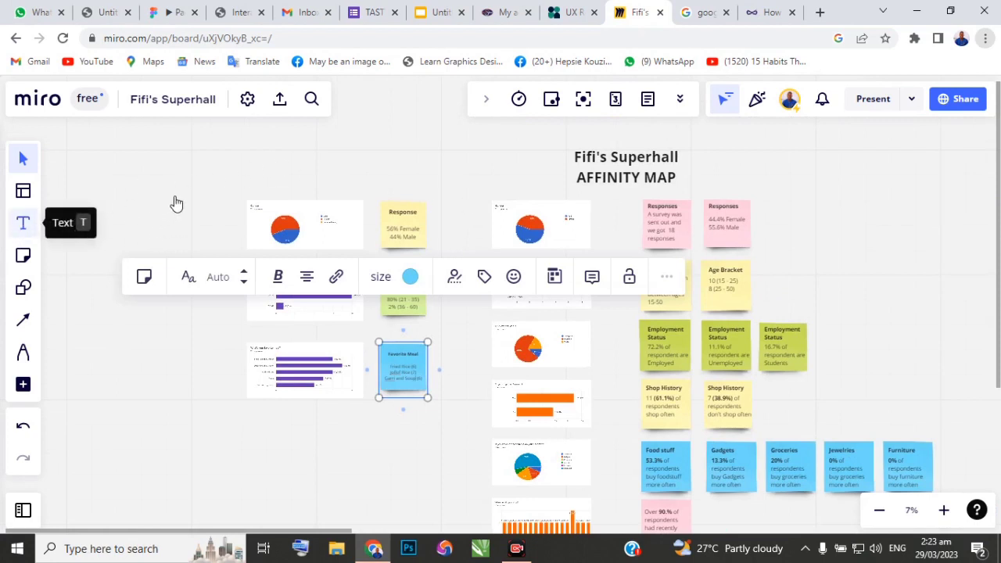
key("t")
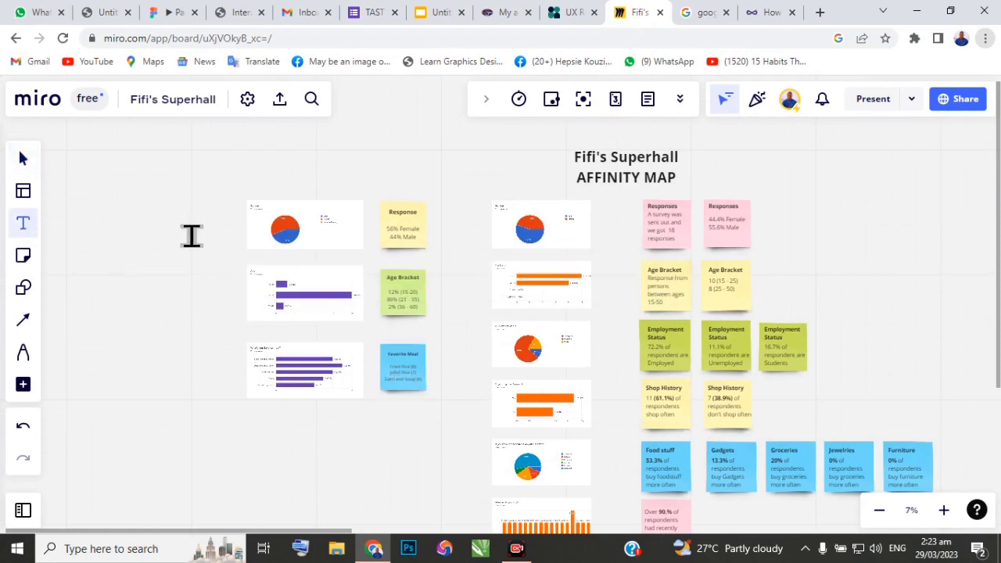
left_click(336, 149)
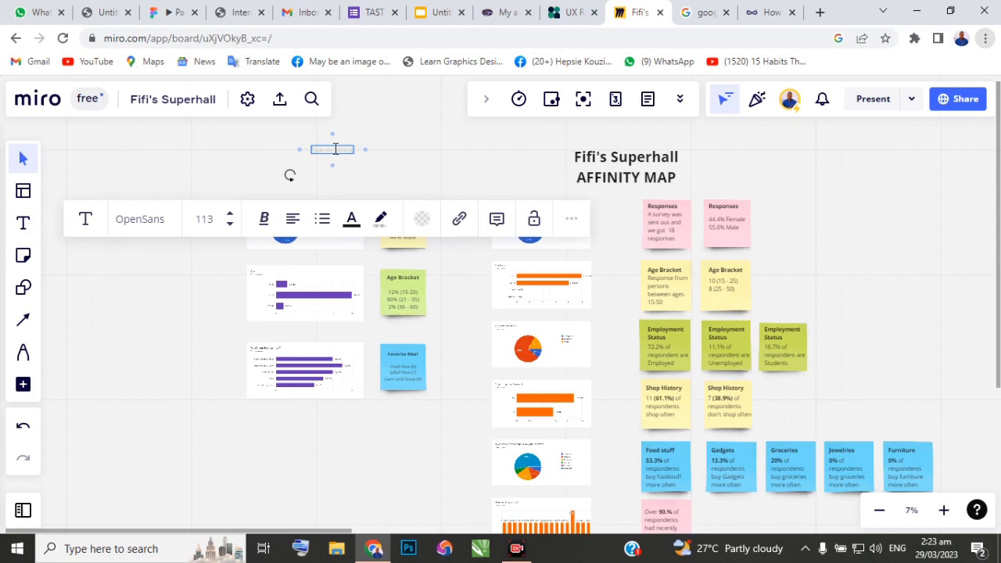
type("Easy Cl")
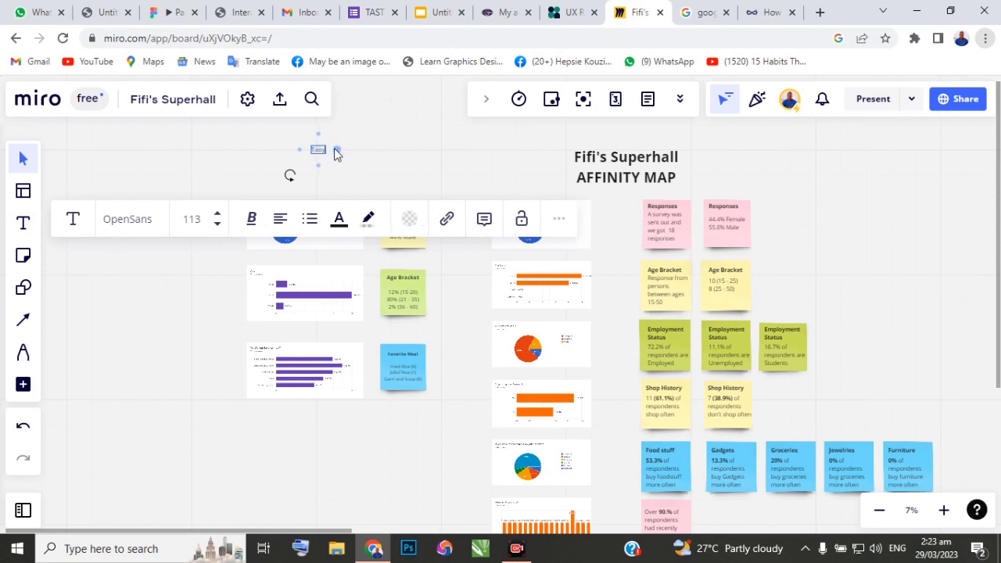
type("o")
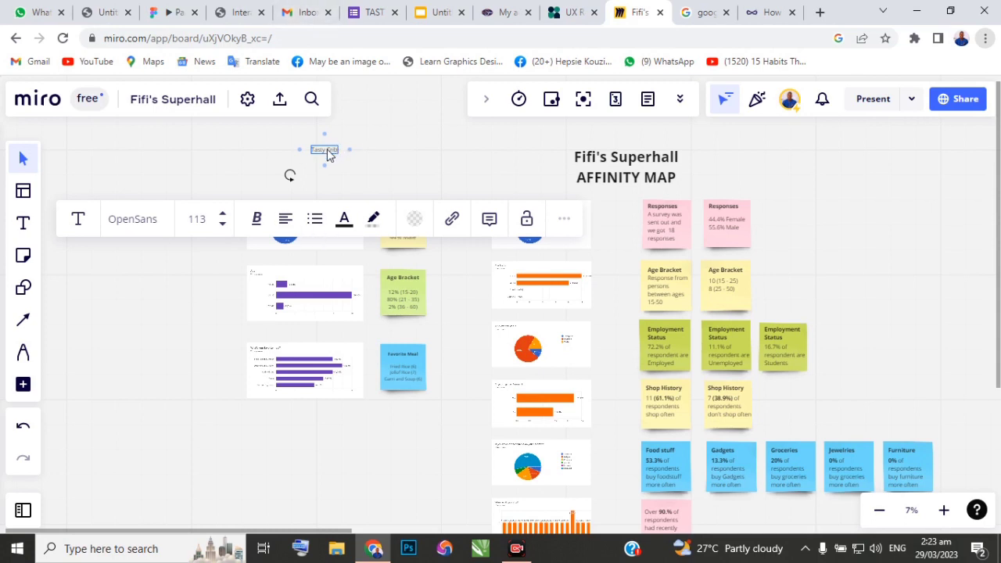
Duplicate the Tasty Crib title, change the copy's text to "Affinity Map" and place it directly below the original.
left_click_drag(325, 152, 405, 172)
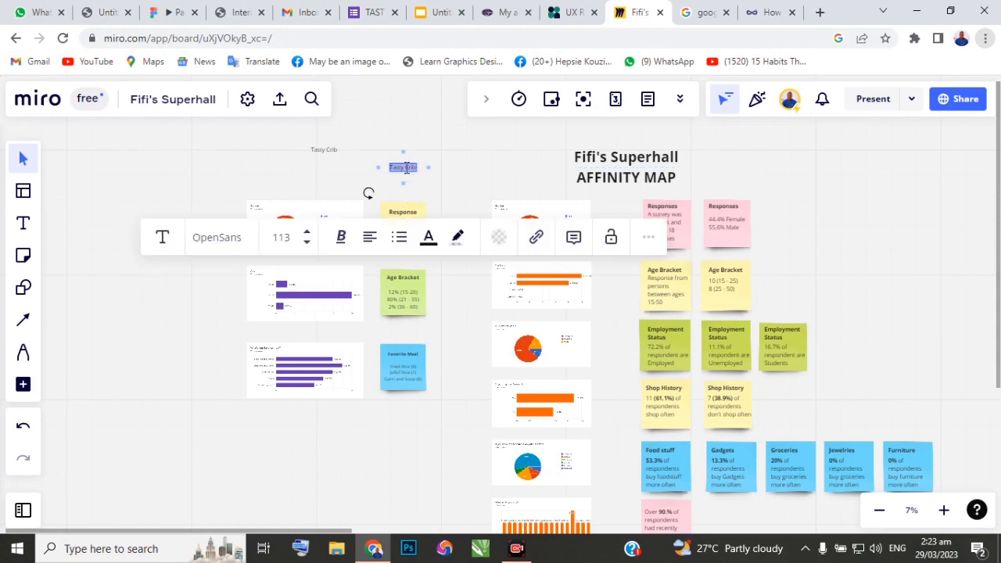
key("BackSpace")
type("Affinity Map")
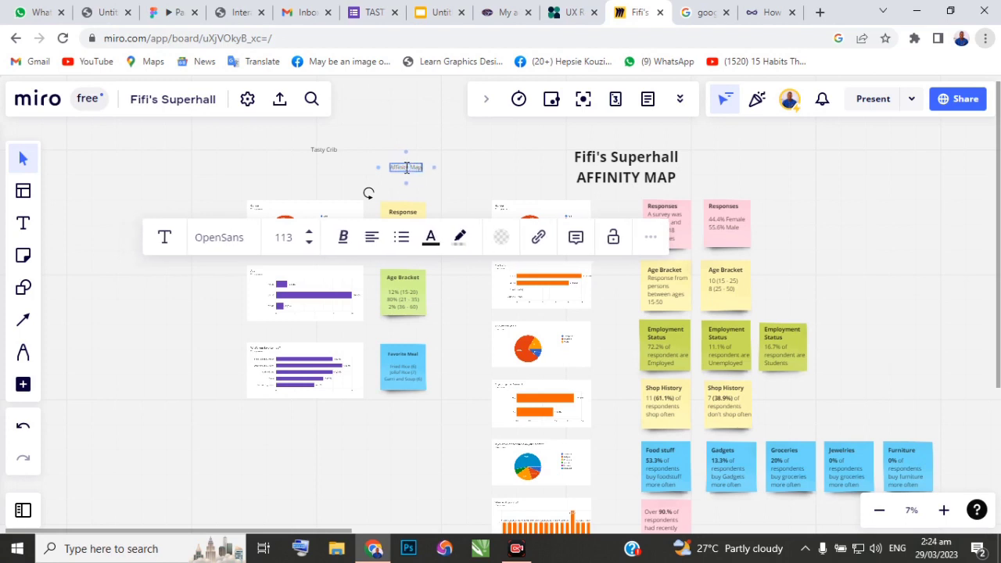
left_click(333, 182)
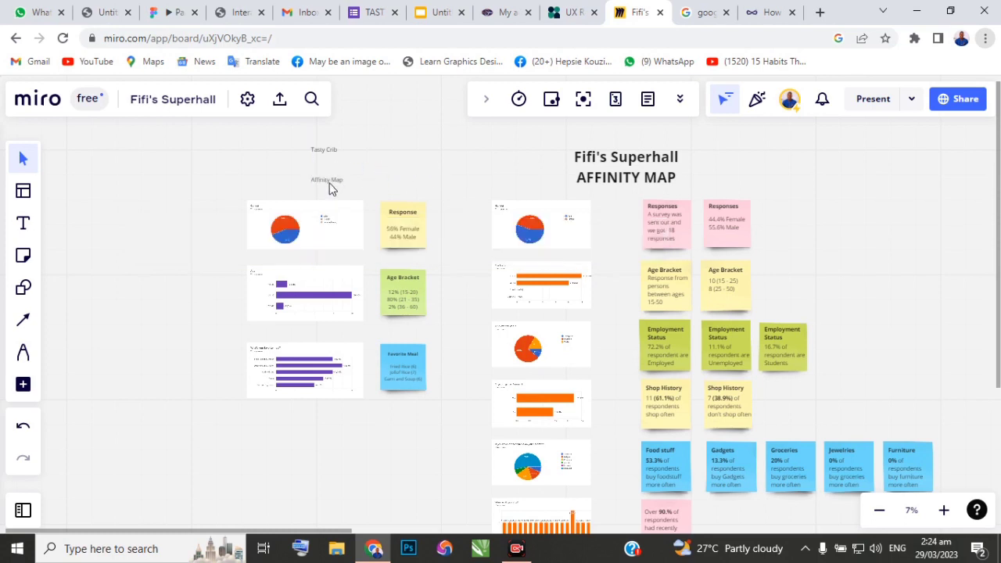
Set the font size of the new "Affinity Map" text below the Tasty Crib title to 288.
left_click(329, 183)
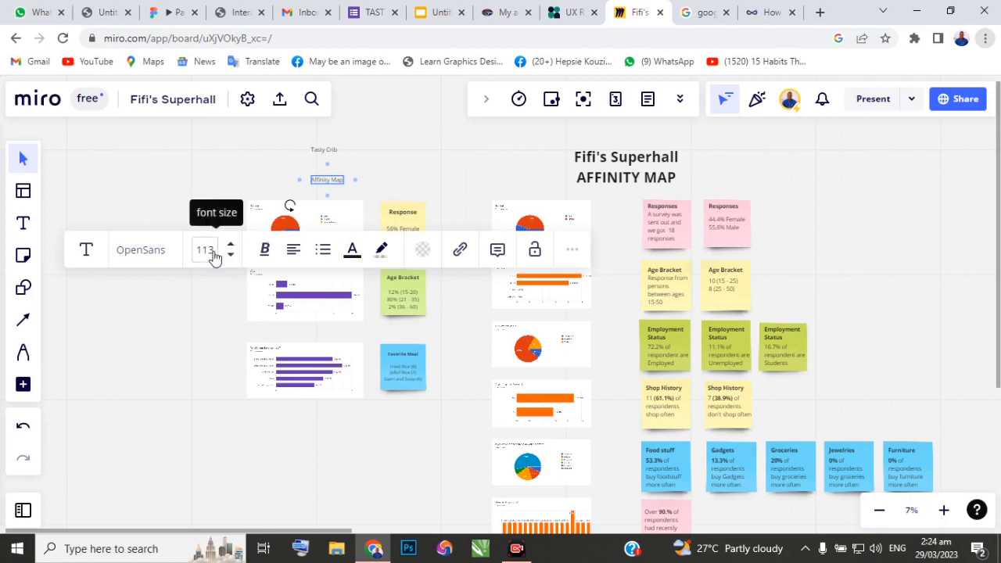
left_click(208, 251)
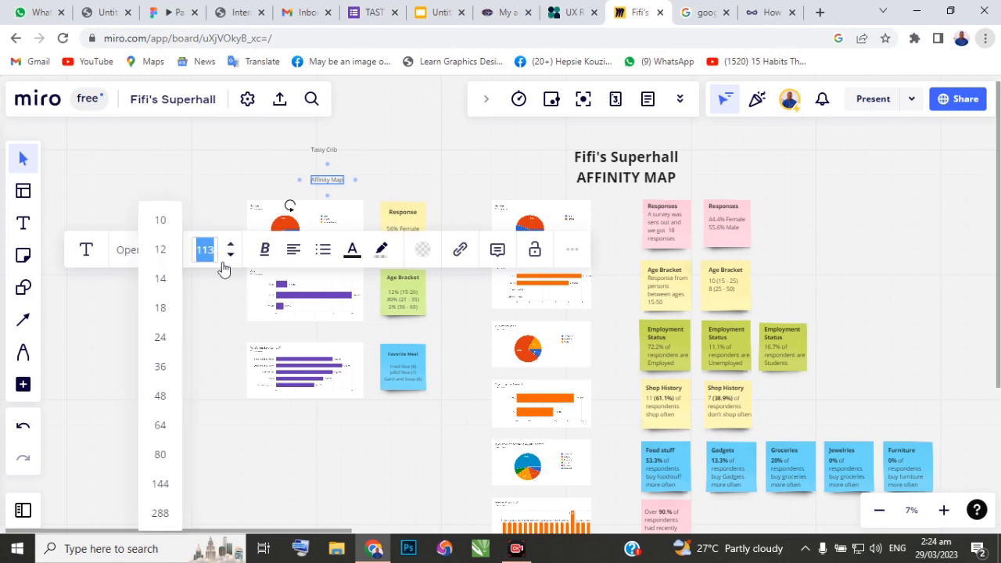
left_click(160, 514)
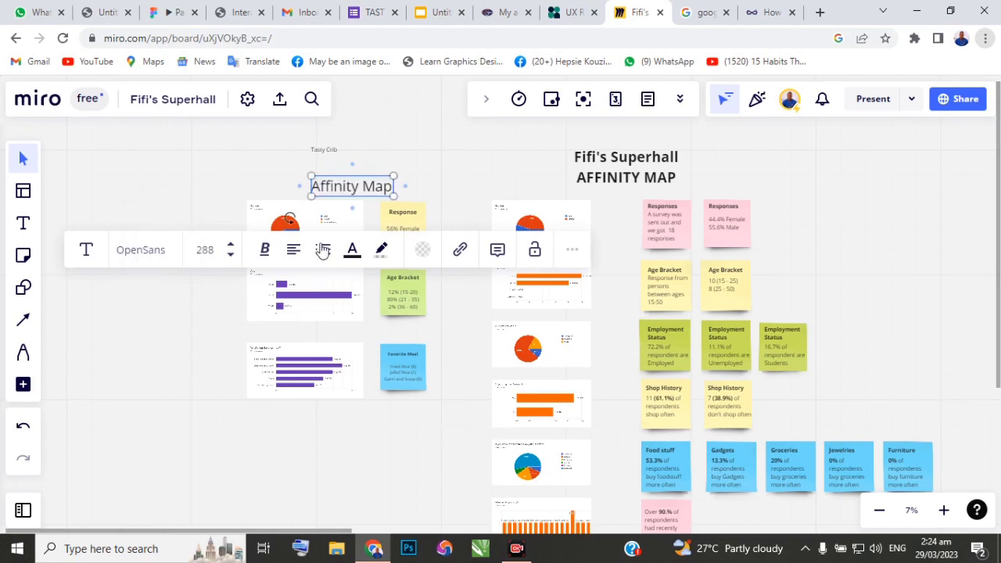
Set the font size of the "Tasty Crib" title to 288 and make it bold.
left_click(325, 150)
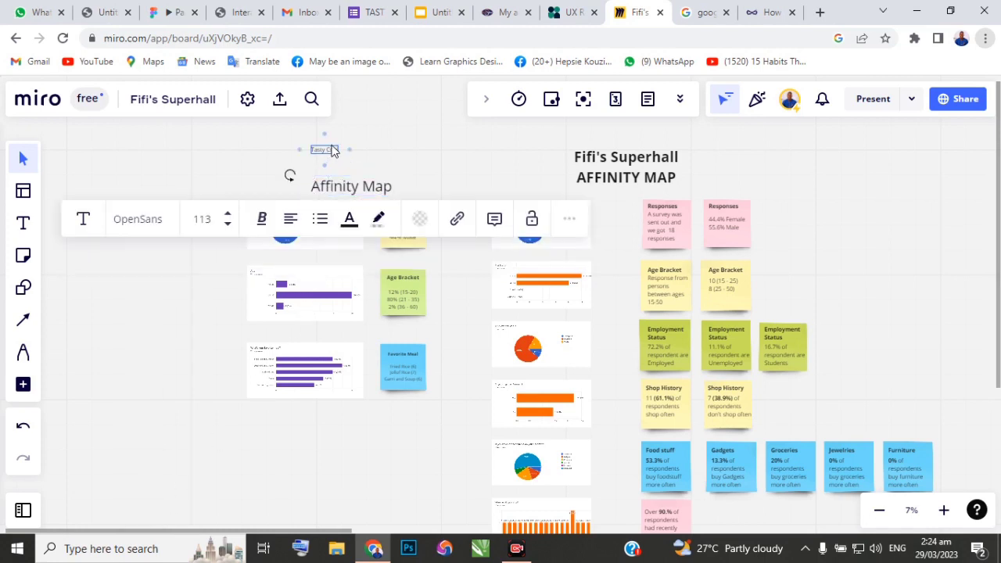
left_click(209, 221)
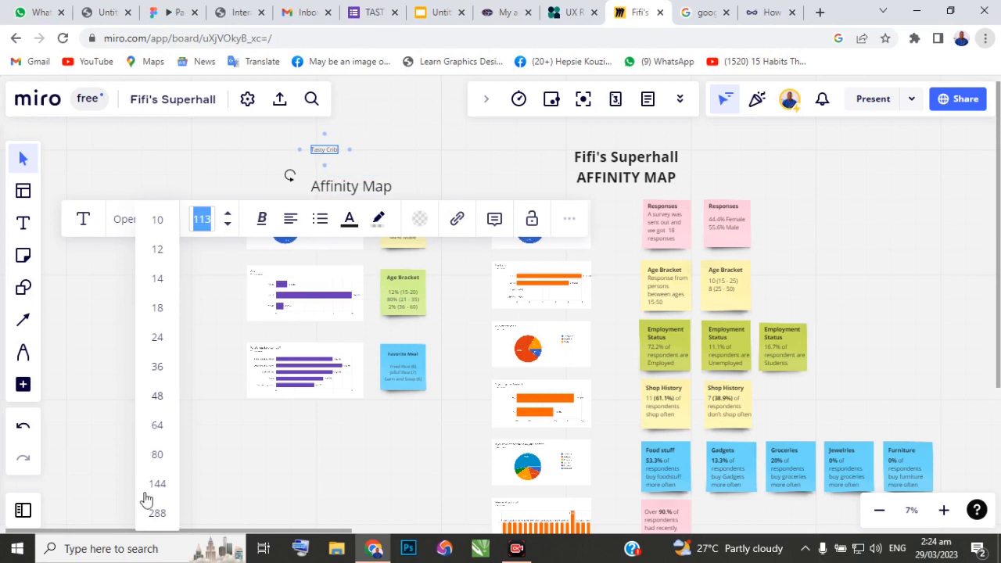
left_click(157, 513)
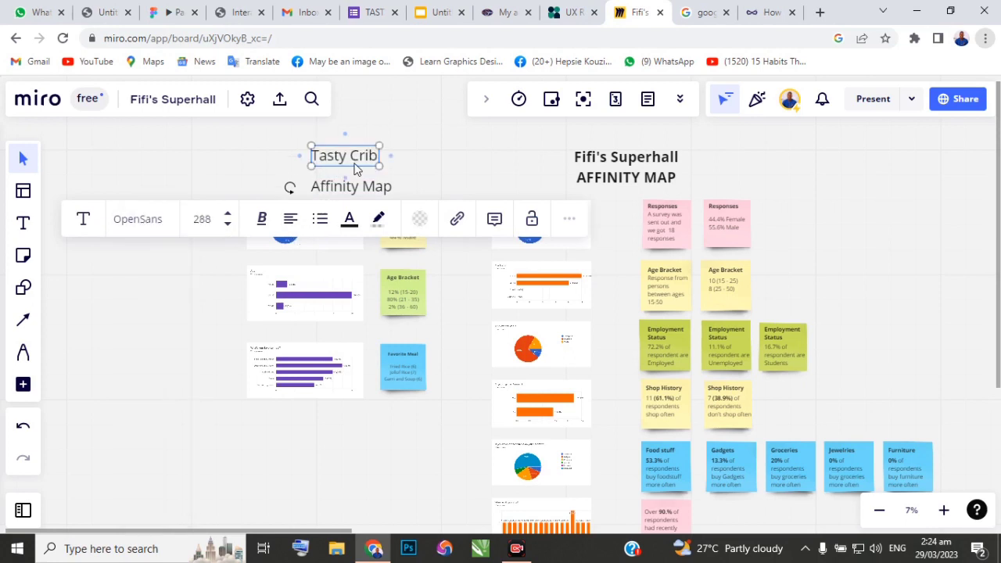
left_click(259, 227)
left_click(217, 258)
Make the "Affinity Map" text bold and centre it closely beneath the "Tasty Crib" title.
left_click(335, 192)
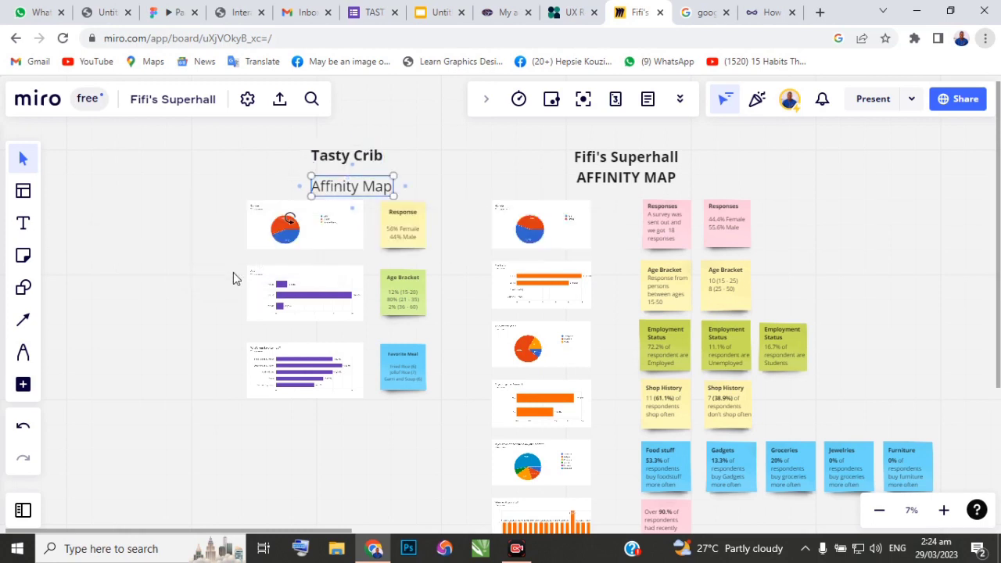
left_click(289, 262)
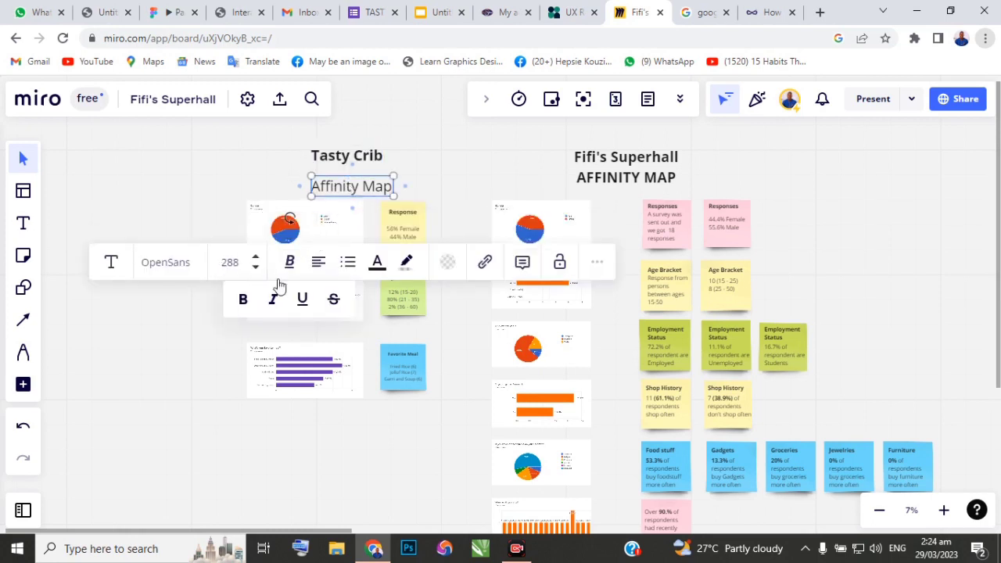
left_click(242, 299)
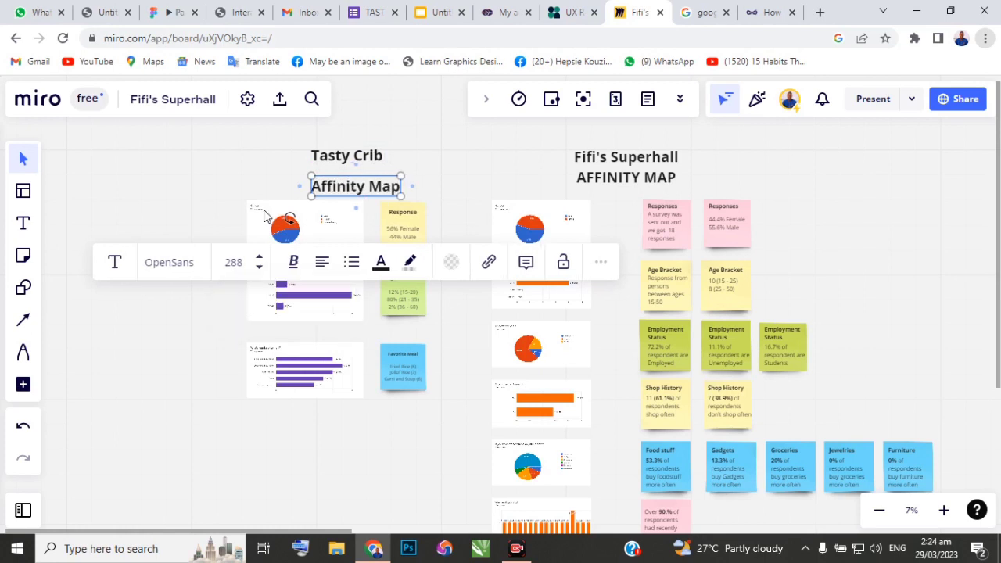
left_click_drag(326, 193, 319, 184)
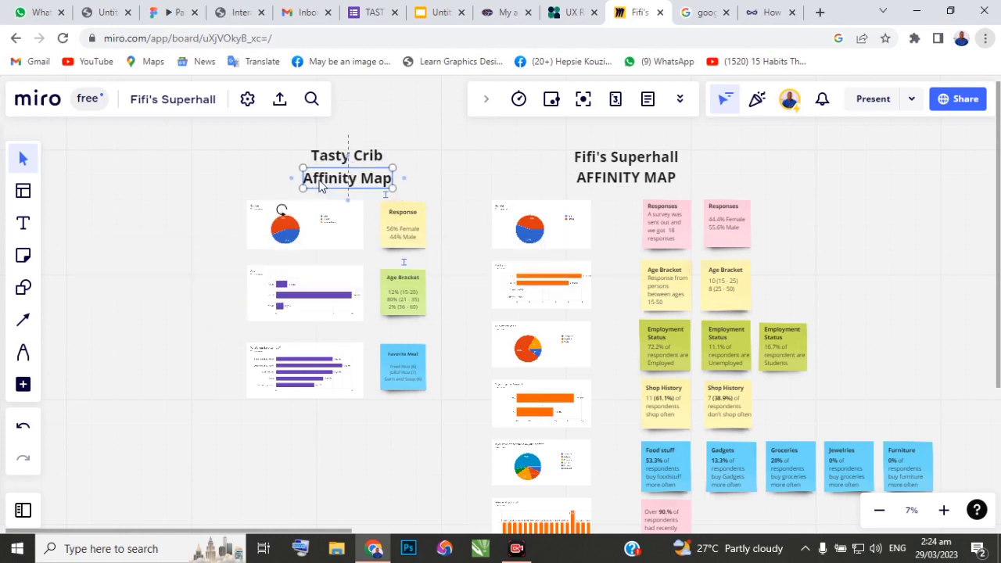
left_click(417, 179)
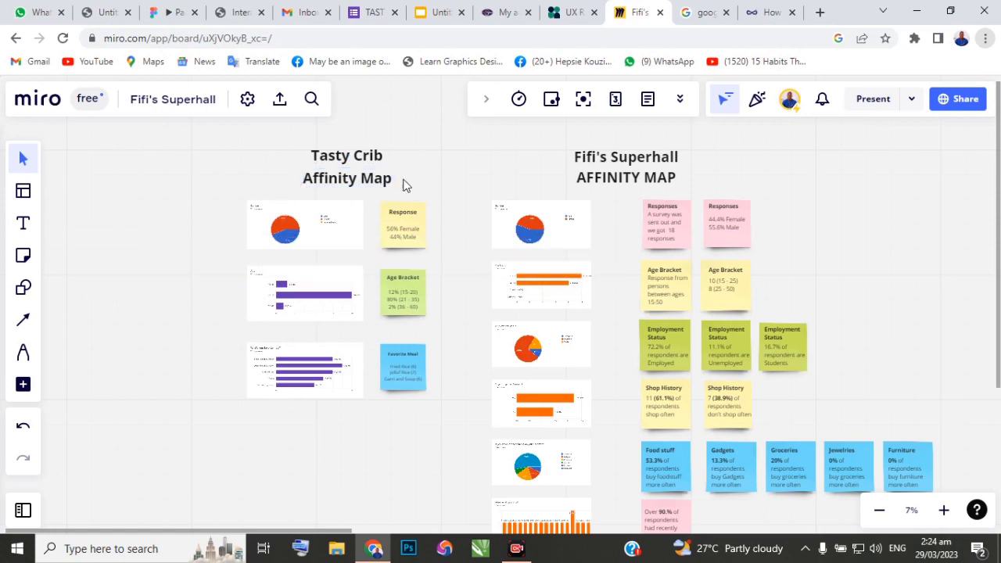
Review the Tasty Crib affinity map beside the Fifi's Superhall one, and find the Fifi's Superhall empathy map on the board.
scroll(291, 244, "down", 5)
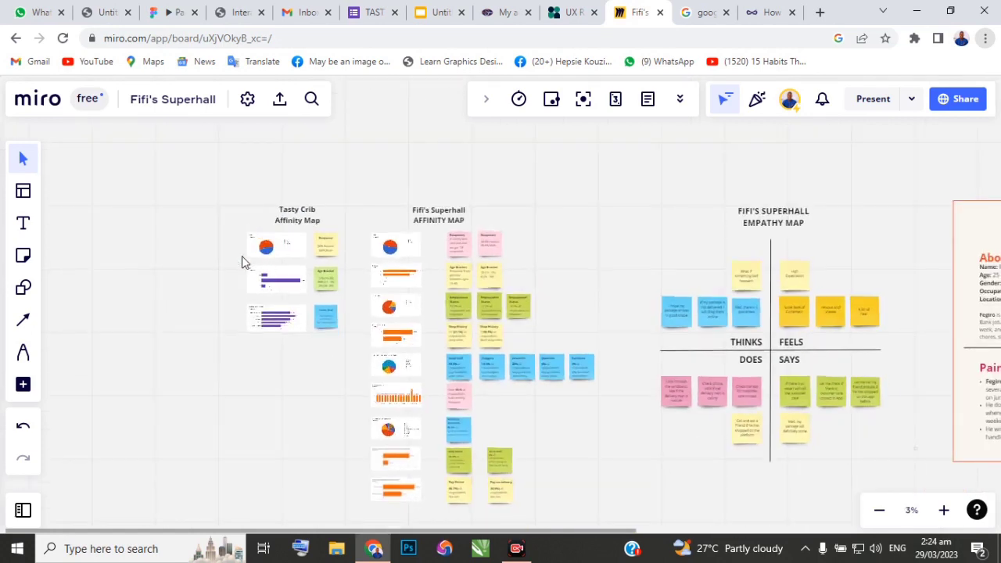
scroll(272, 275, "down", 3)
scroll(290, 290, "up", 2)
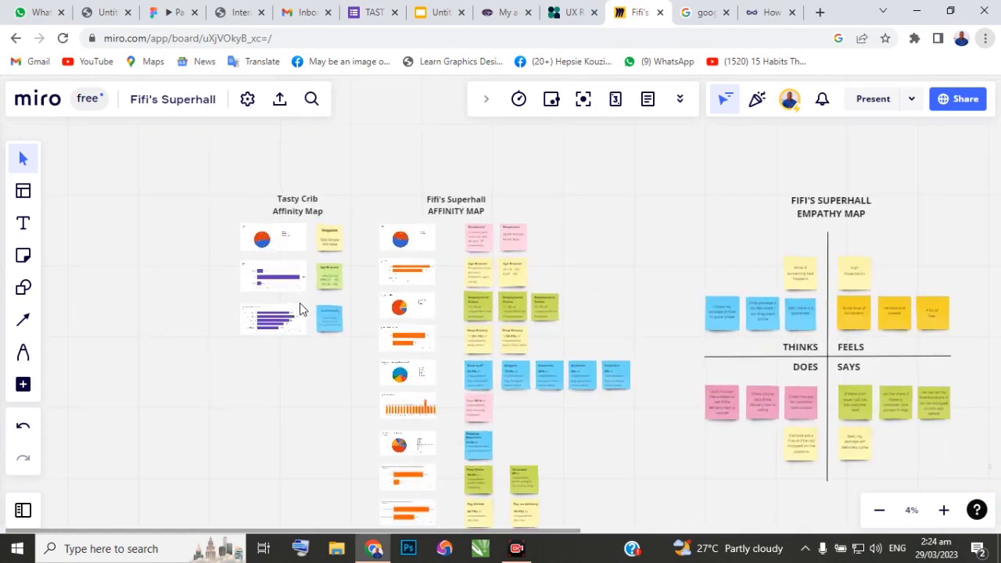
scroll(206, 291, "down", 4)
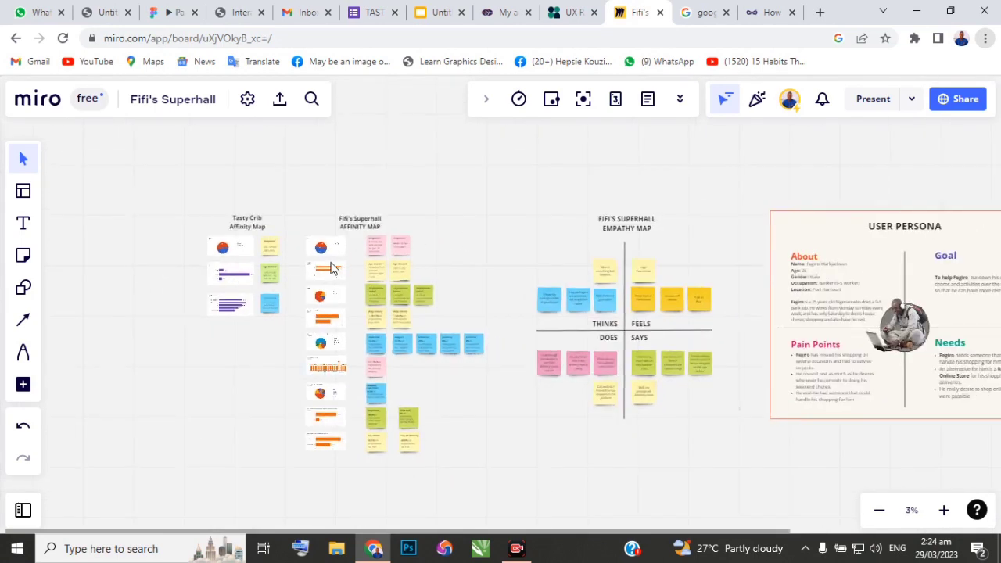
scroll(330, 268, "up", 1)
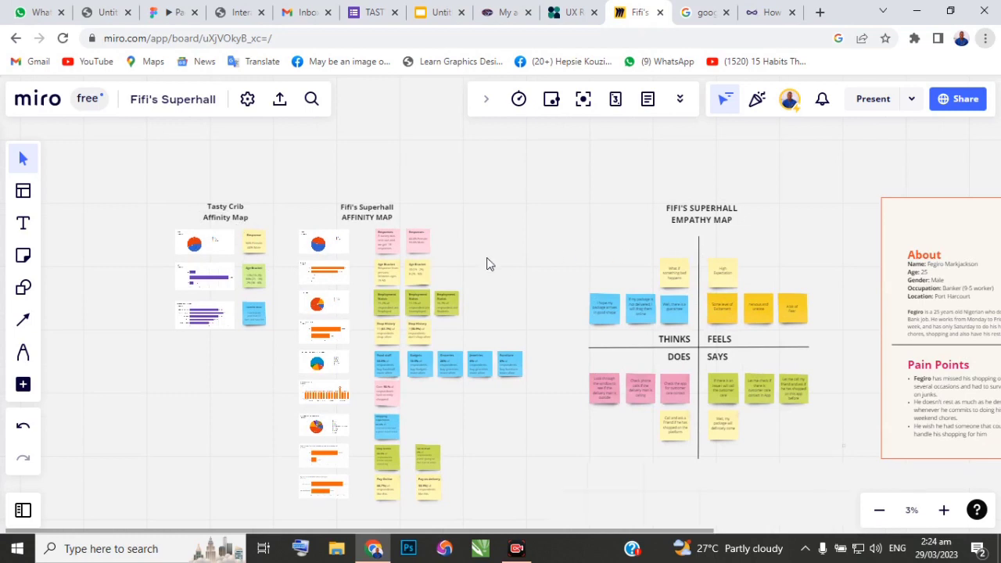
scroll(675, 273, "down", 1)
scroll(709, 290, "up", 3)
scroll(649, 302, "up", 3)
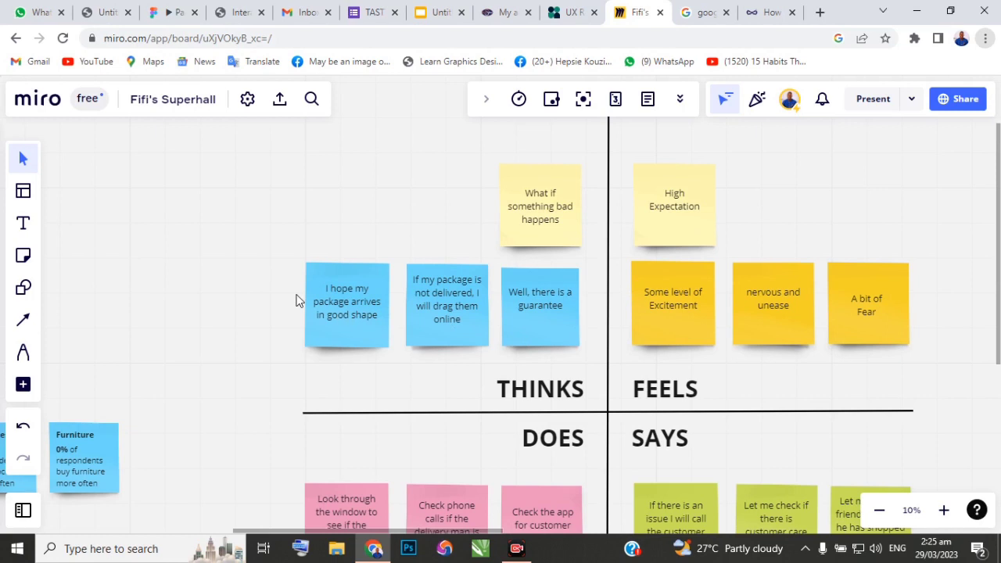
Switch to the Tasty Crib form responses in Google Forms and review the answers about recommended features for an online food app.
left_click(371, 14)
scroll(409, 414, "down", 20)
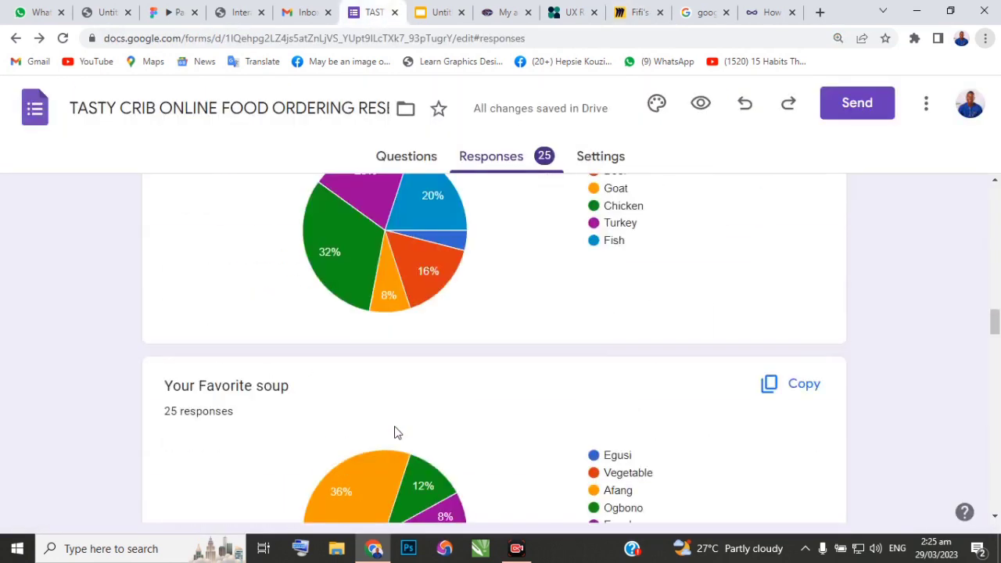
scroll(374, 429, "down", 9)
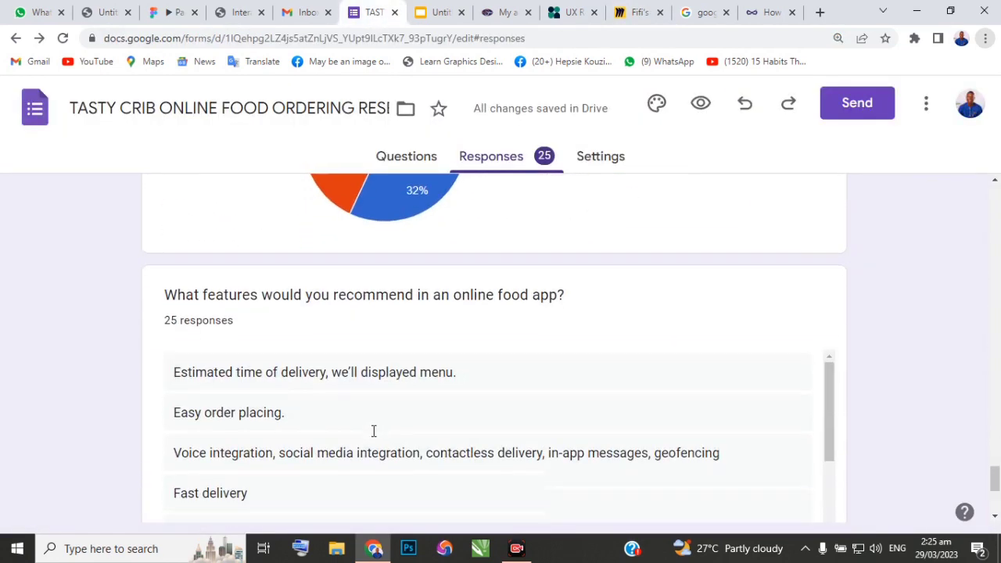
scroll(374, 430, "up", 4)
scroll(373, 430, "down", 2)
scroll(373, 435, "up", 2)
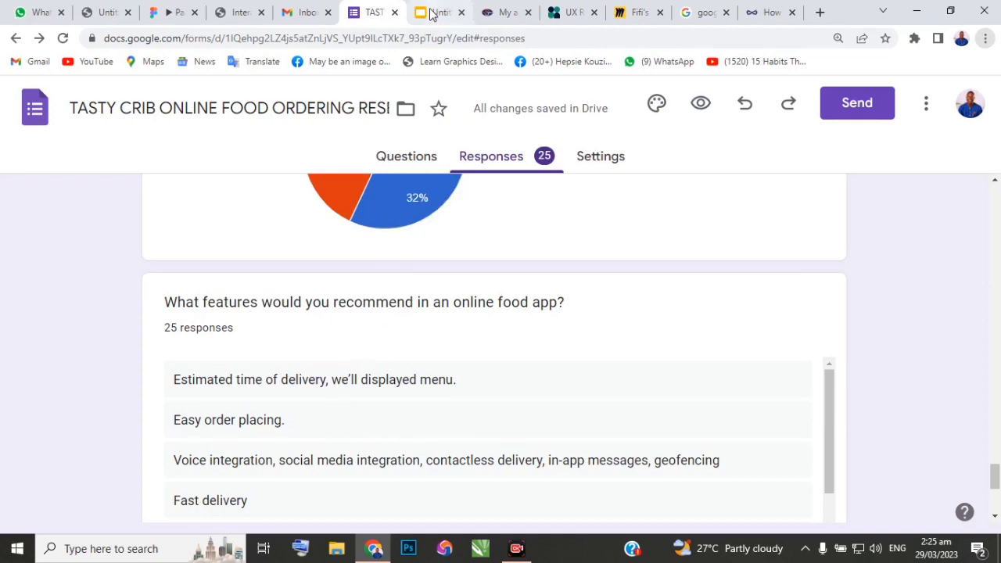
Switch back to the Miro board and examine how the Fifi's Superhall empathy map is divided into Thinks, Feels, Does and Says.
left_click(627, 13)
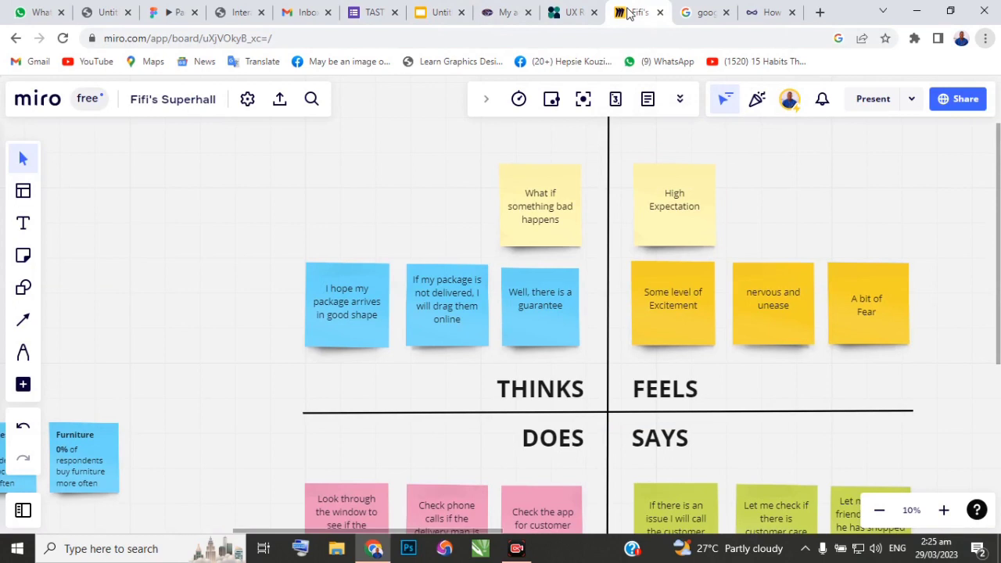
scroll(426, 301, "down", 3)
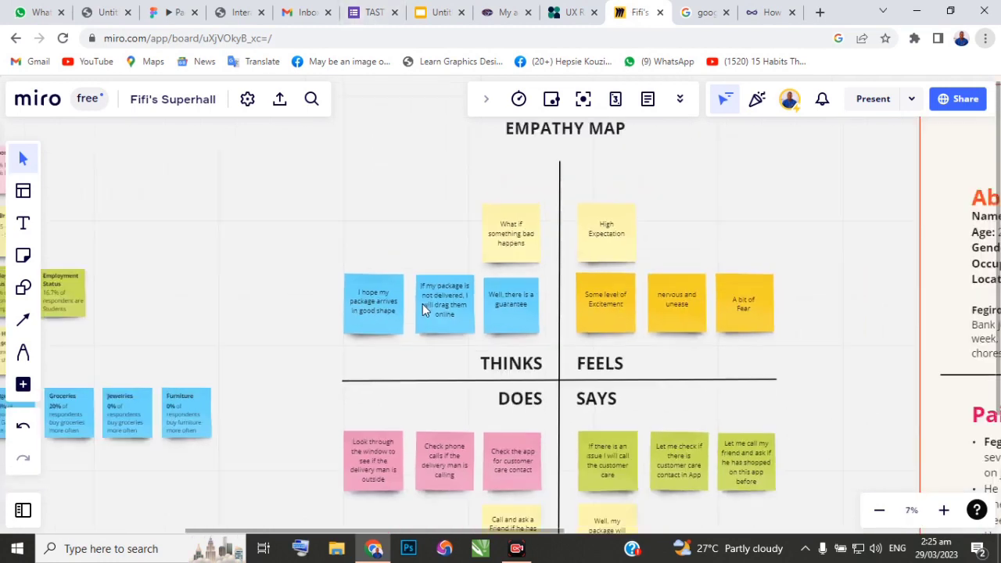
scroll(441, 287, "down", 1)
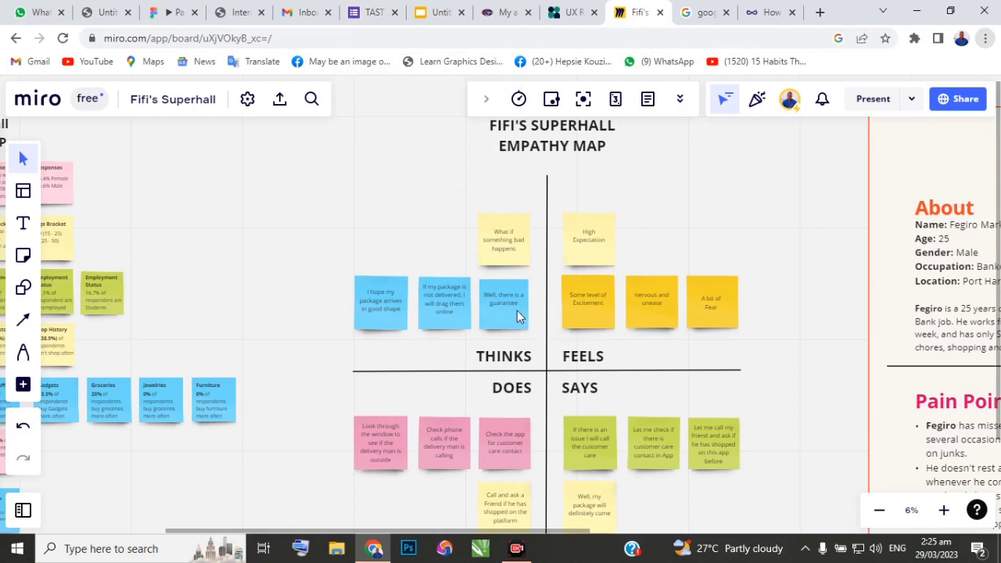
scroll(517, 311, "up", 5)
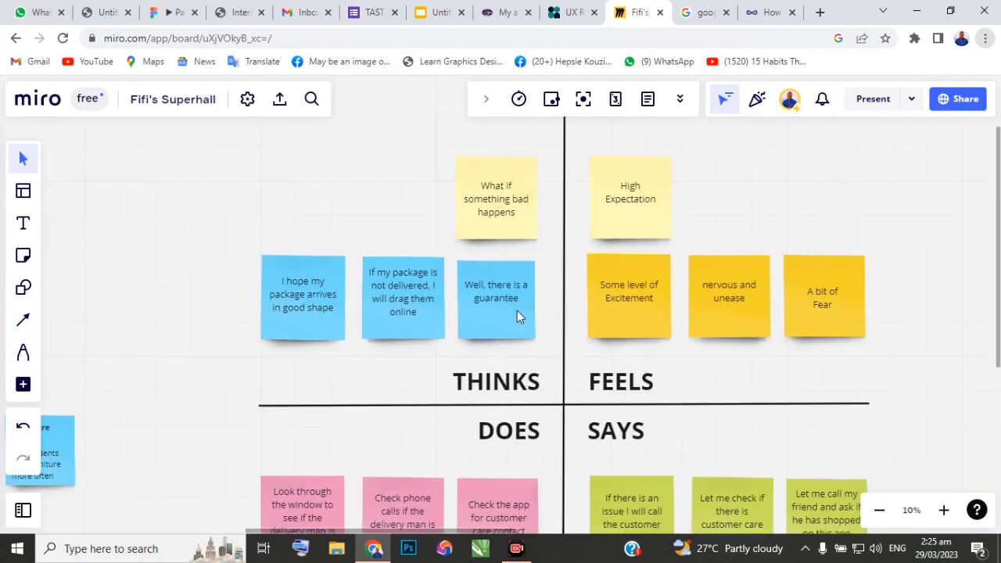
scroll(517, 310, "up", 2)
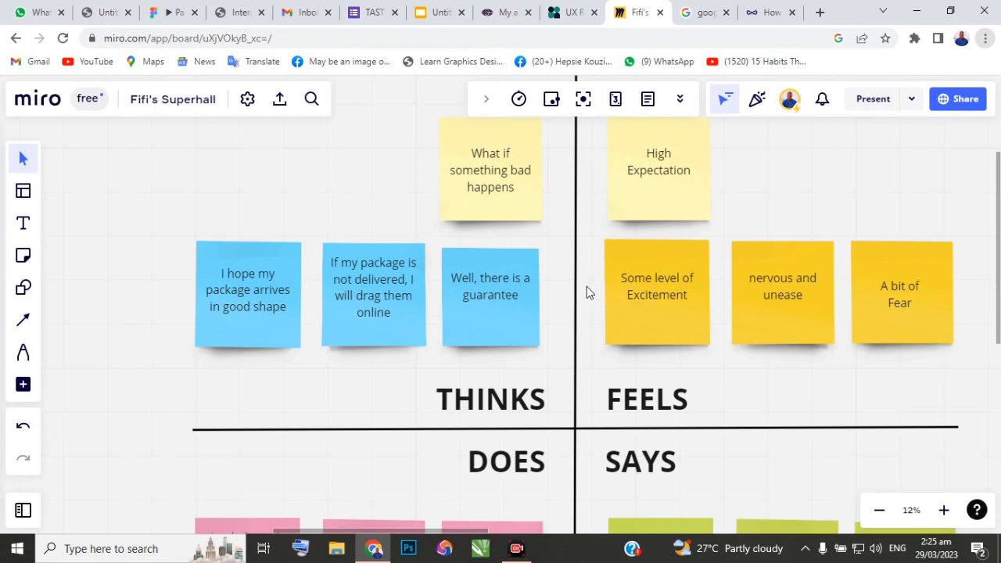
scroll(430, 326, "down", 3)
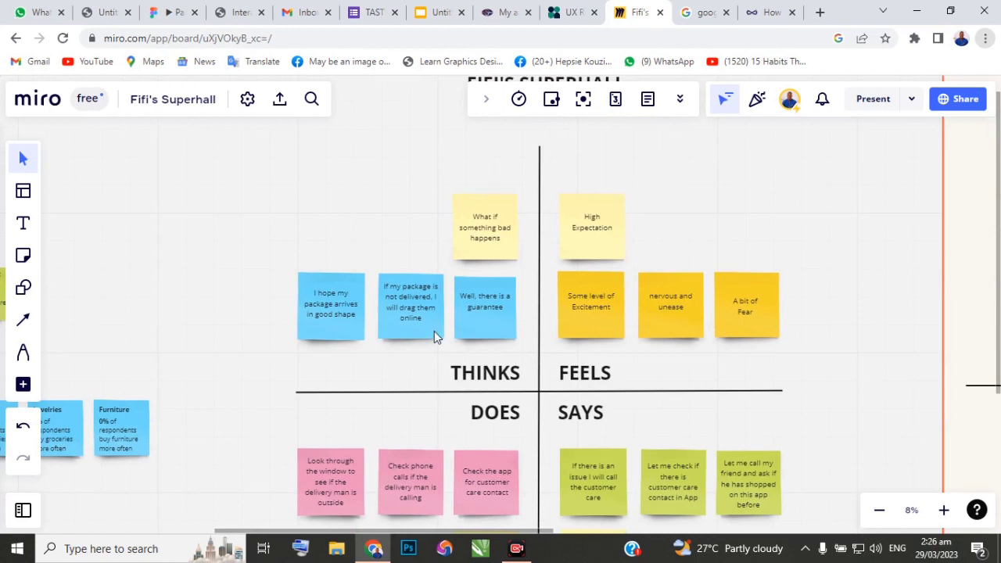
scroll(434, 331, "down", 1)
scroll(467, 332, "up", 3)
scroll(470, 332, "up", 1)
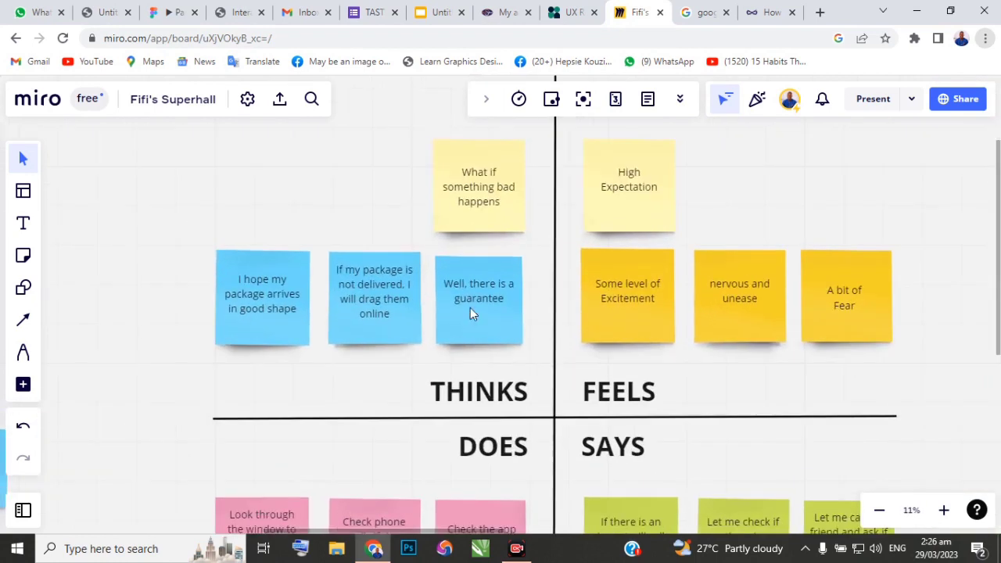
scroll(457, 366, "up", 1)
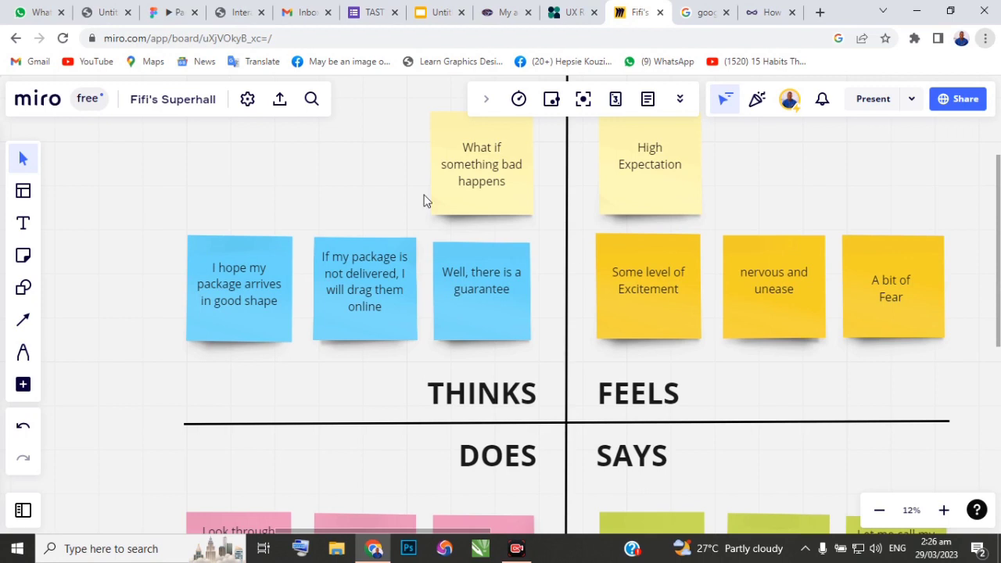
scroll(321, 309, "down", 2)
scroll(330, 325, "down", 2)
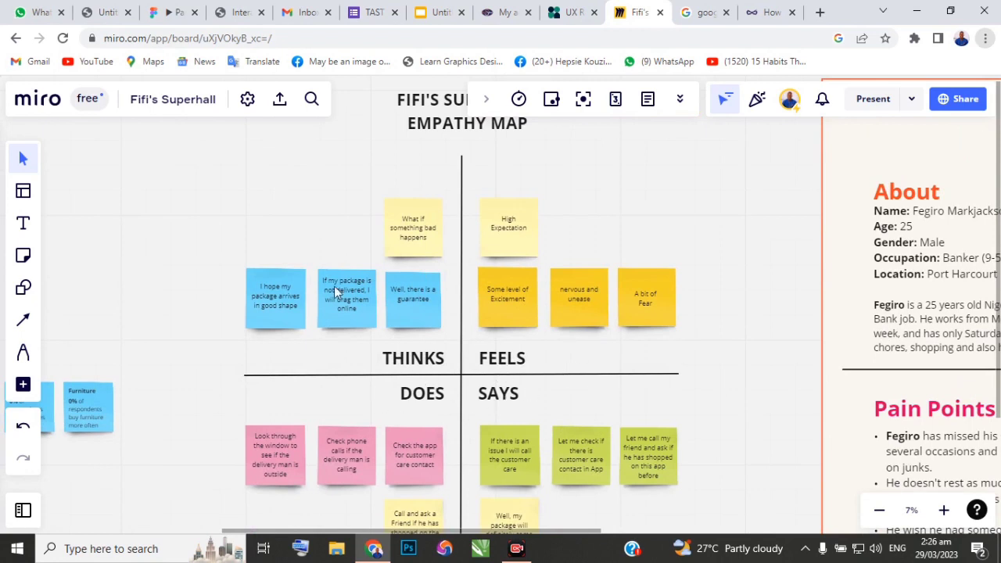
scroll(335, 284, "up", 3)
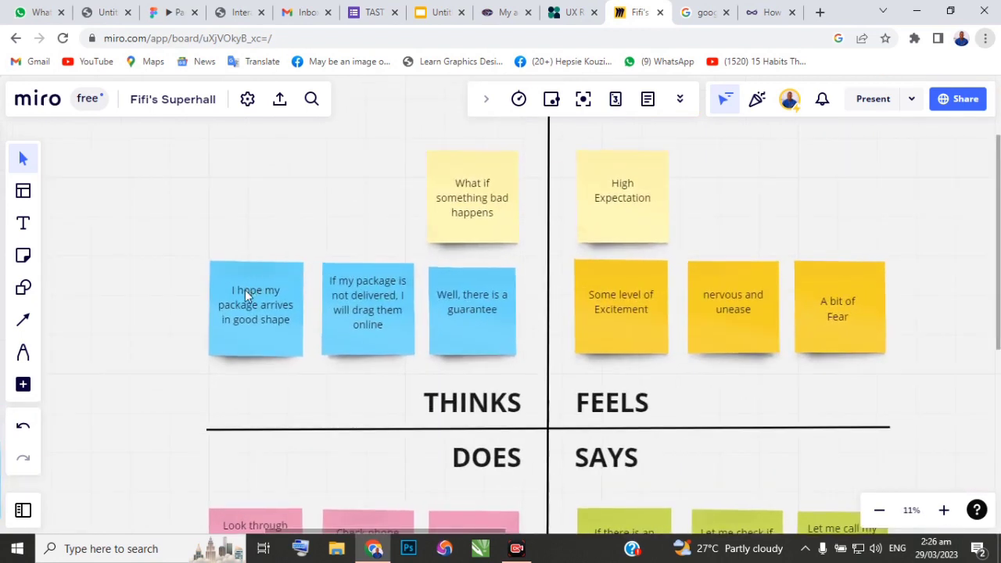
scroll(244, 291, "up", 1)
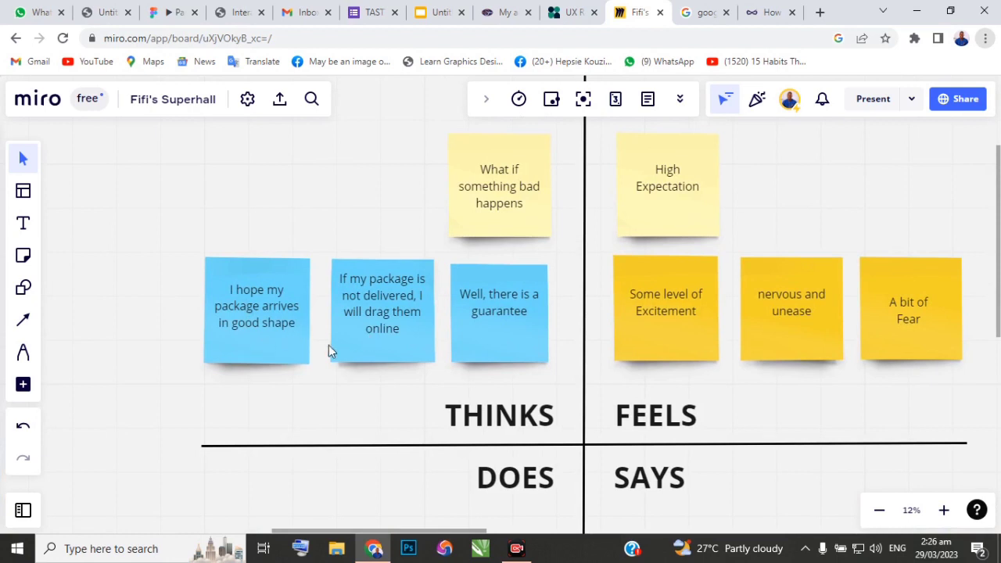
scroll(329, 344, "down", 5)
scroll(454, 175, "up", 3)
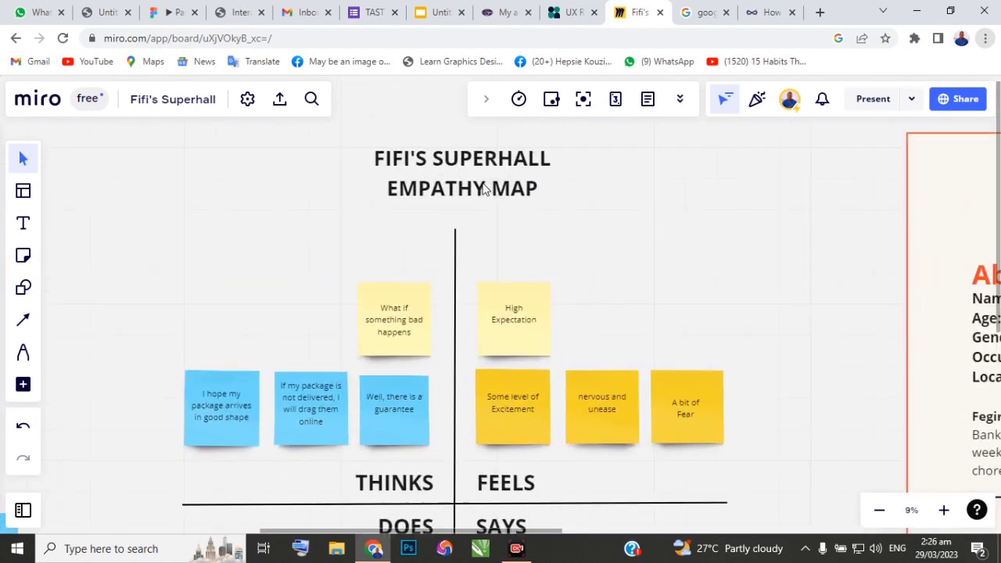
Read the individual sticky notes in the Thinks and Feels quadrants of the Fifi's Superhall empathy map.
scroll(407, 250, "down", 2)
scroll(265, 399, "up", 3)
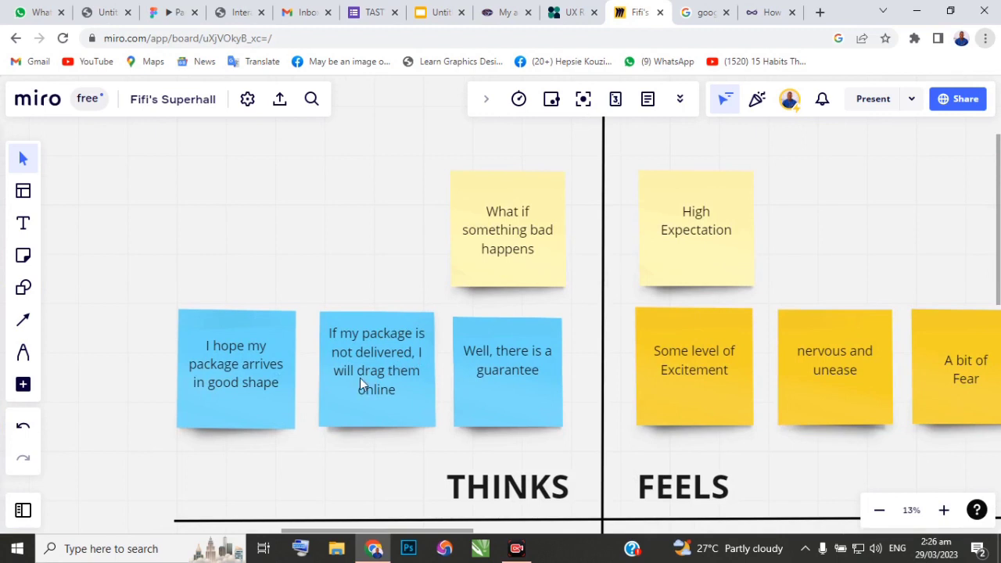
scroll(385, 376, "up", 1)
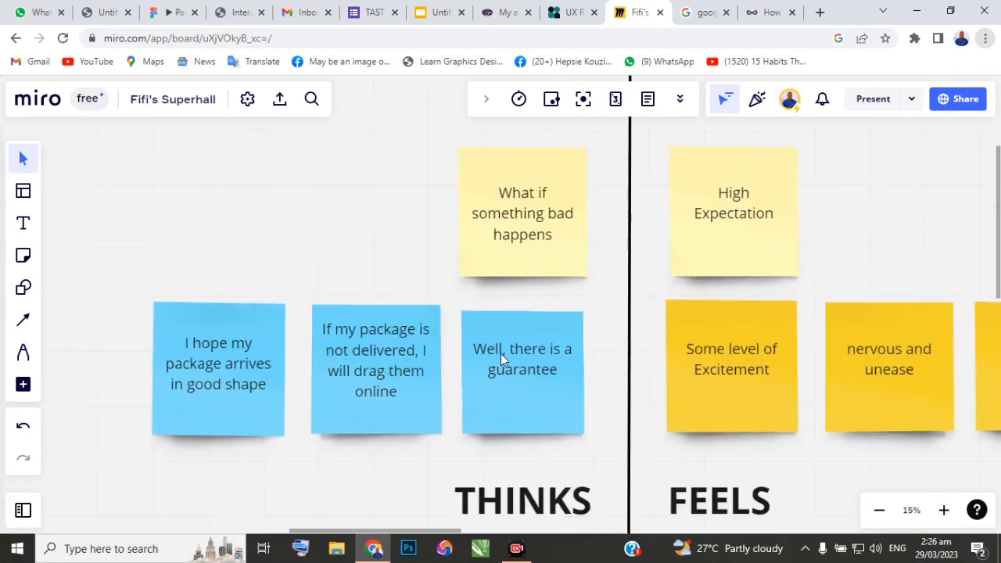
scroll(499, 352, "up", 1)
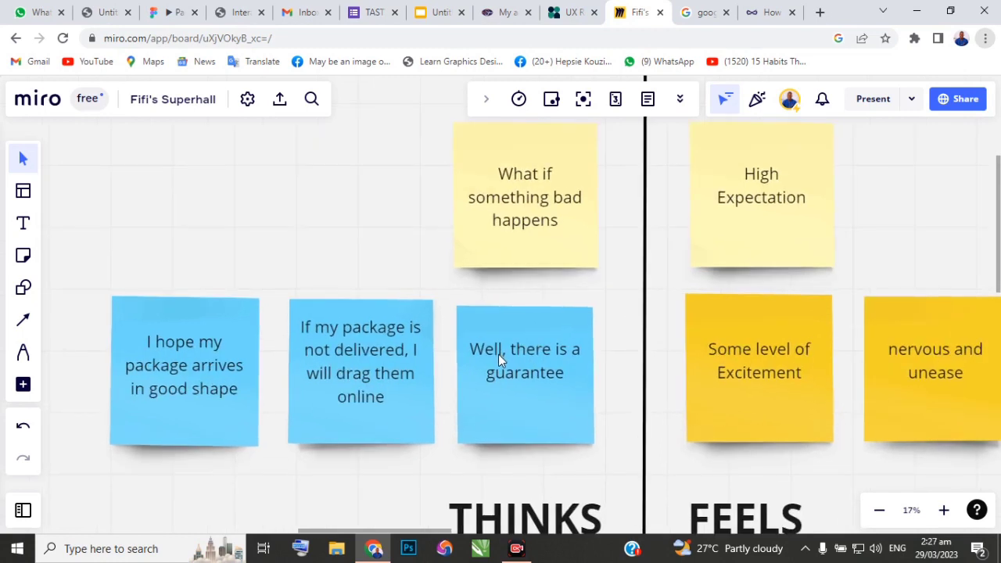
scroll(480, 355, "down", 1)
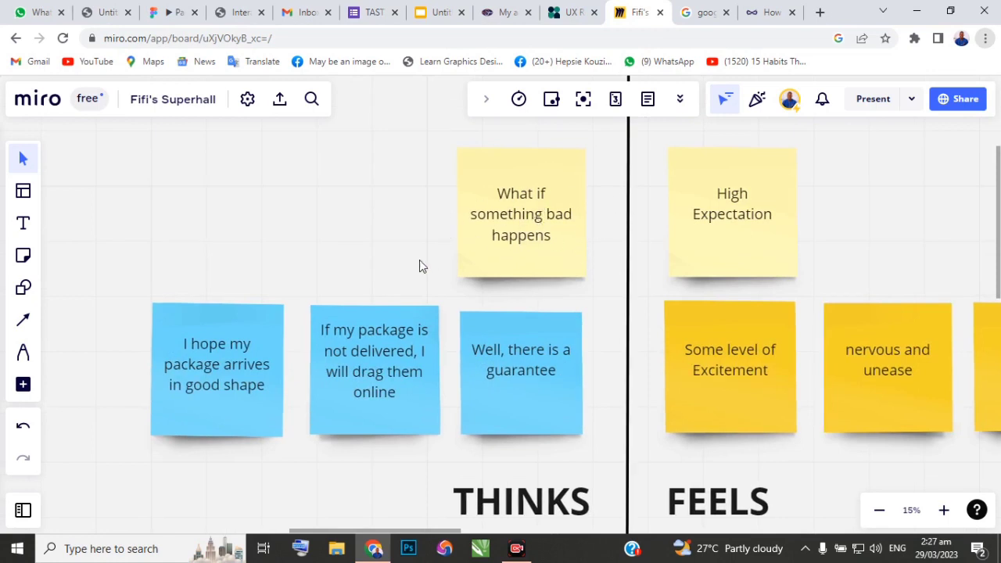
scroll(414, 263, "down", 2)
scroll(860, 285, "up", 2)
scroll(773, 269, "up", 1)
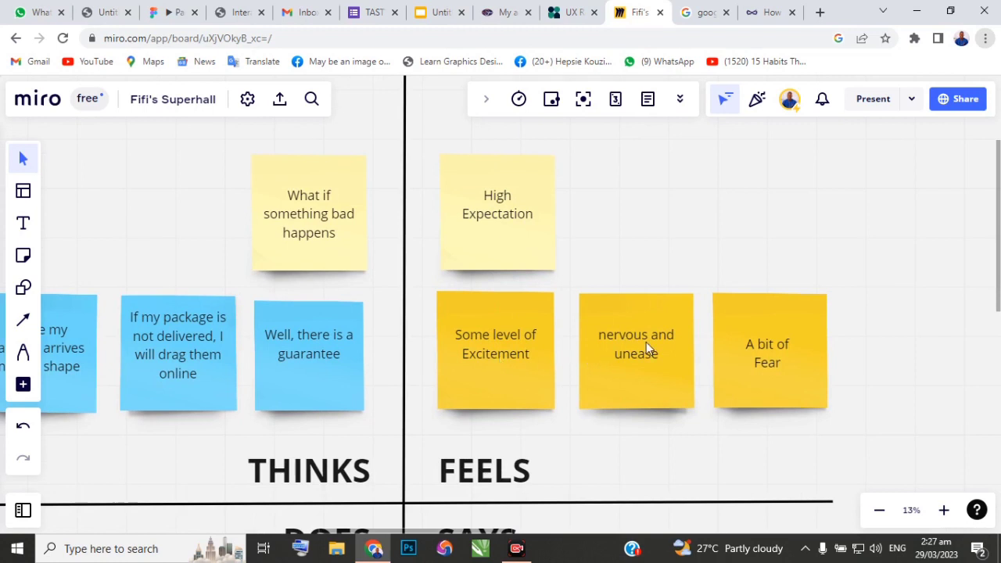
scroll(435, 346, "down", 1)
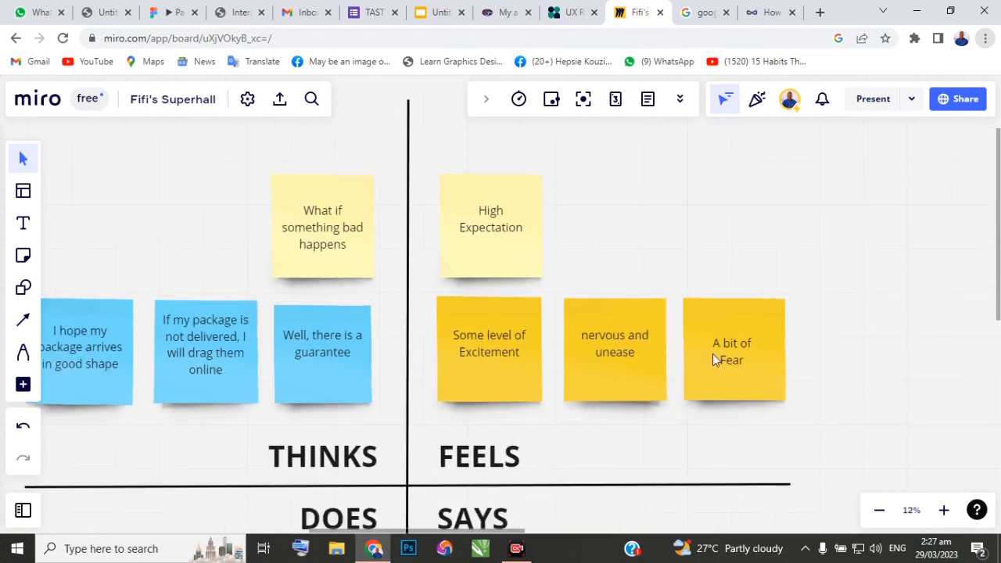
scroll(712, 353, "down", 5)
scroll(477, 465, "up", 4)
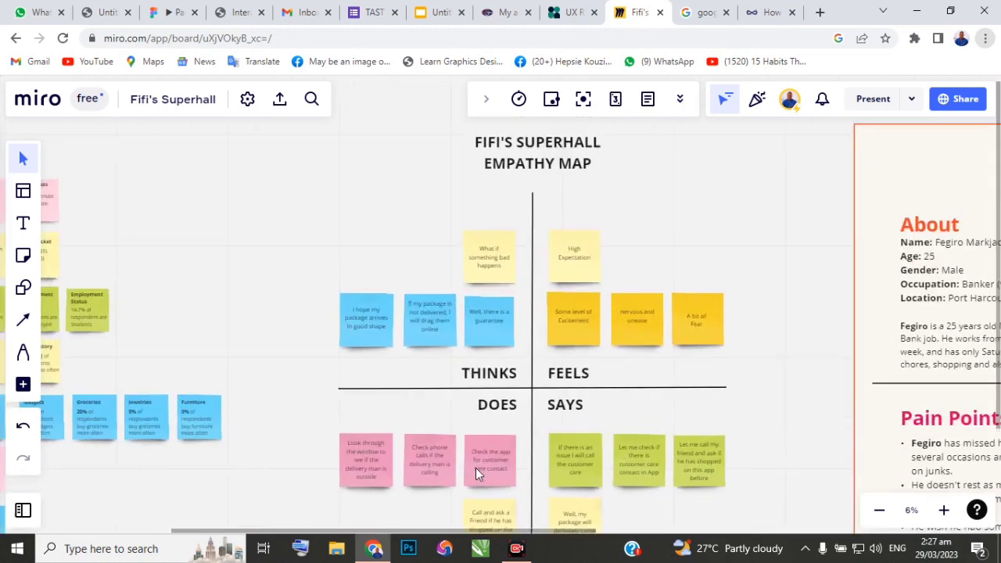
Read the sticky notes in the Does quadrant of the Fifi's Superhall empathy map.
scroll(468, 410, "down", 4)
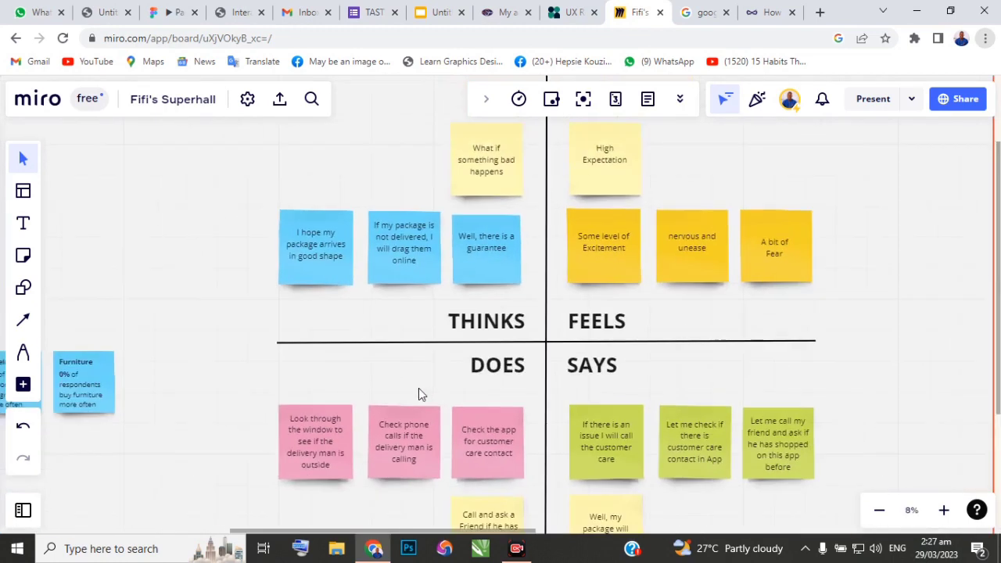
scroll(442, 468, "up", 2)
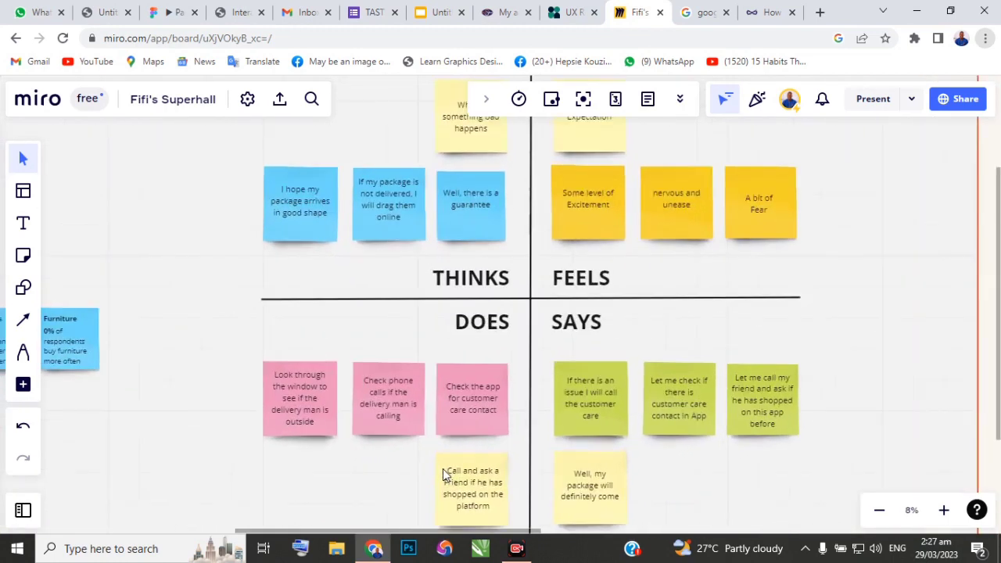
scroll(438, 469, "down", 3)
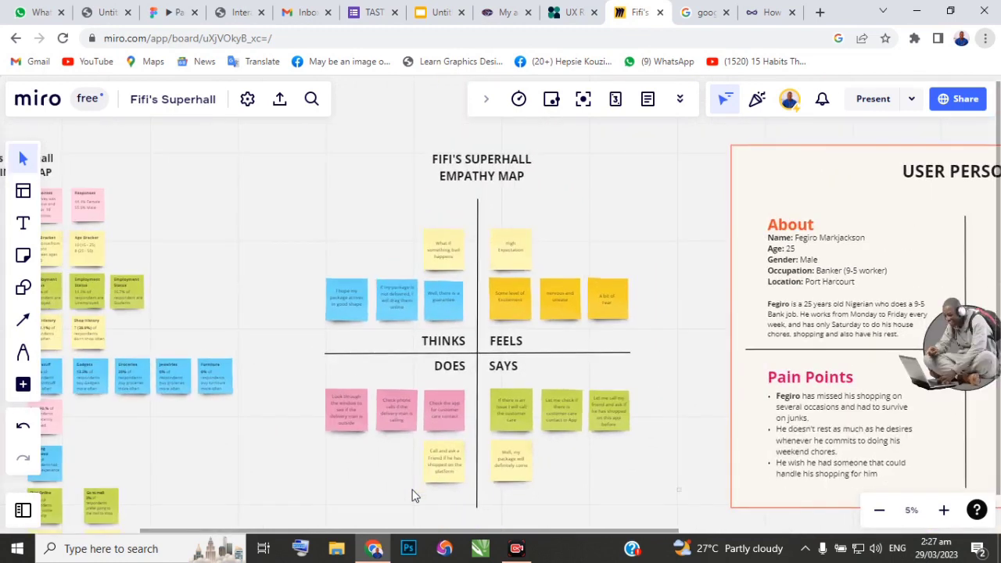
scroll(415, 497, "up", 2)
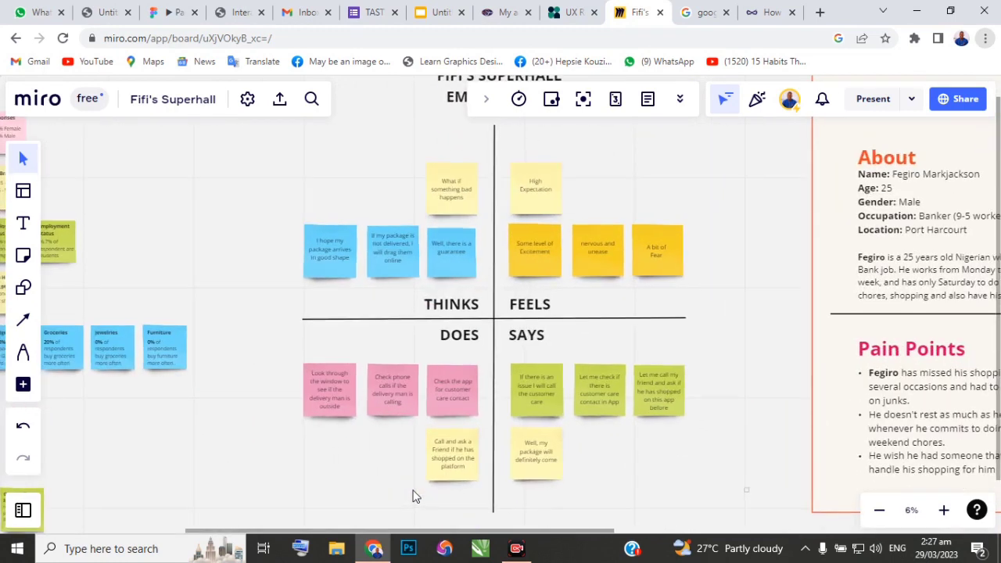
scroll(315, 461, "down", 1)
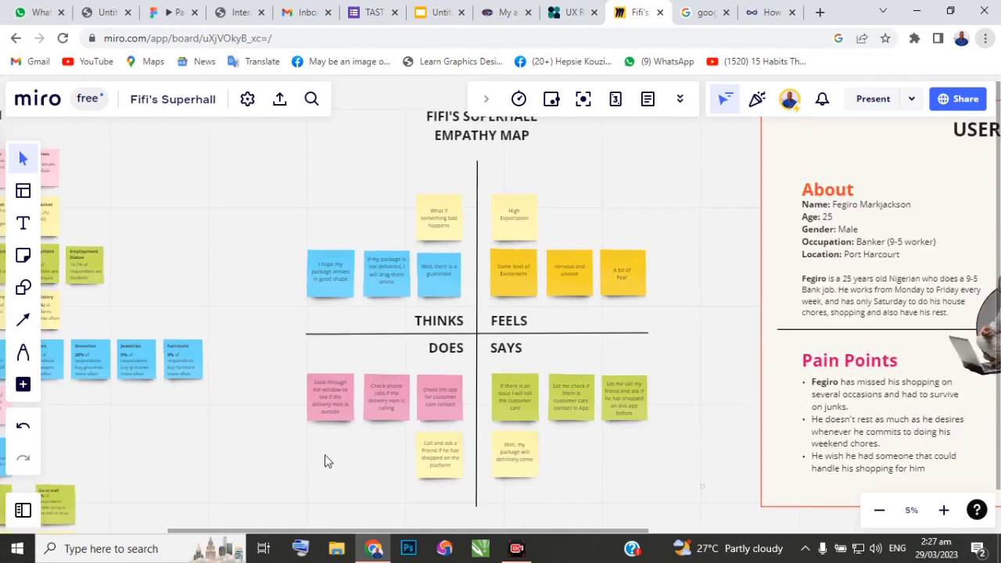
scroll(427, 380, "up", 3)
scroll(376, 445, "up", 3)
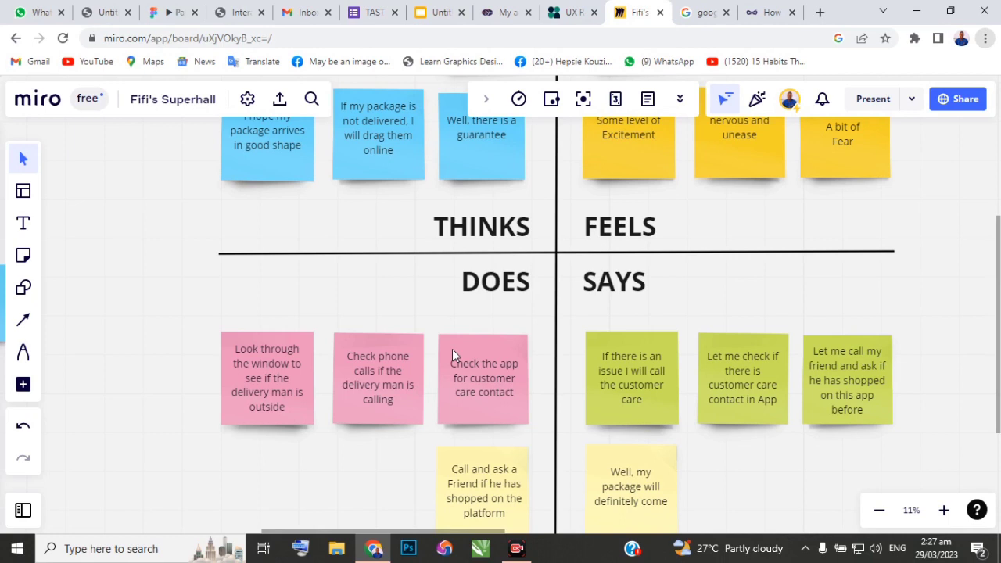
scroll(446, 469, "down", 3)
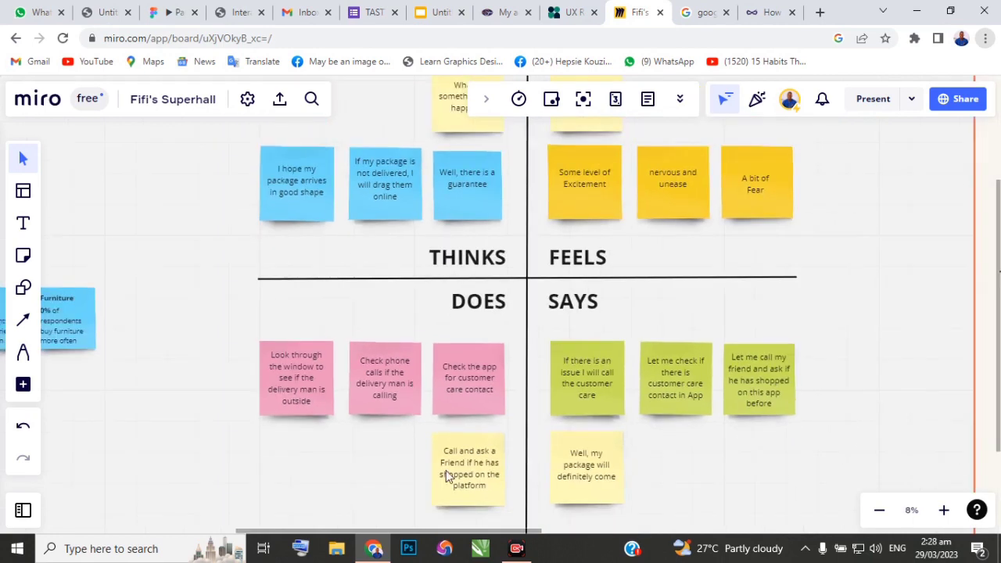
scroll(474, 496, "up", 3)
scroll(328, 484, "down", 2)
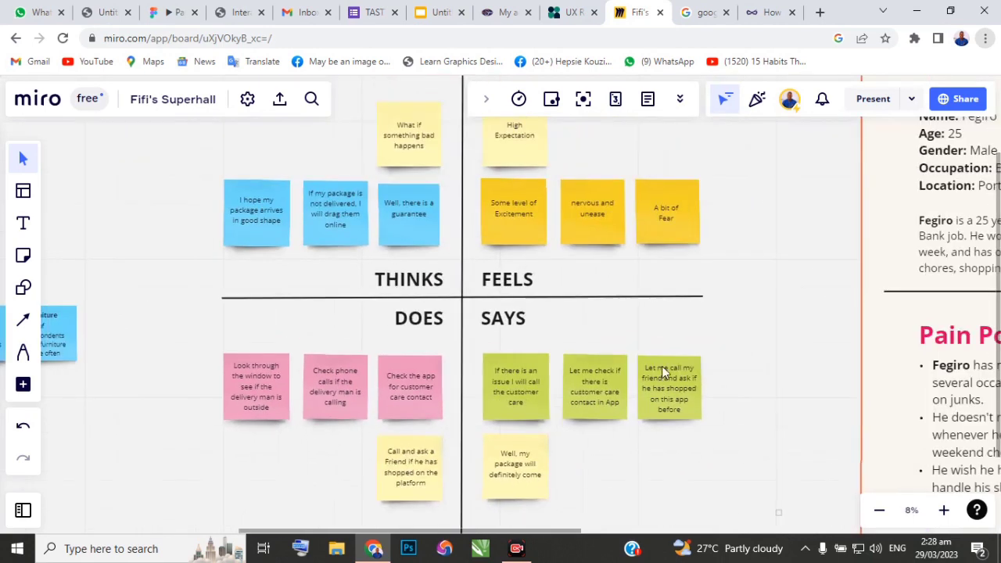
Read each sticky note in the Says quadrant of the Fifi's Superhall empathy map.
scroll(526, 371, "up", 5)
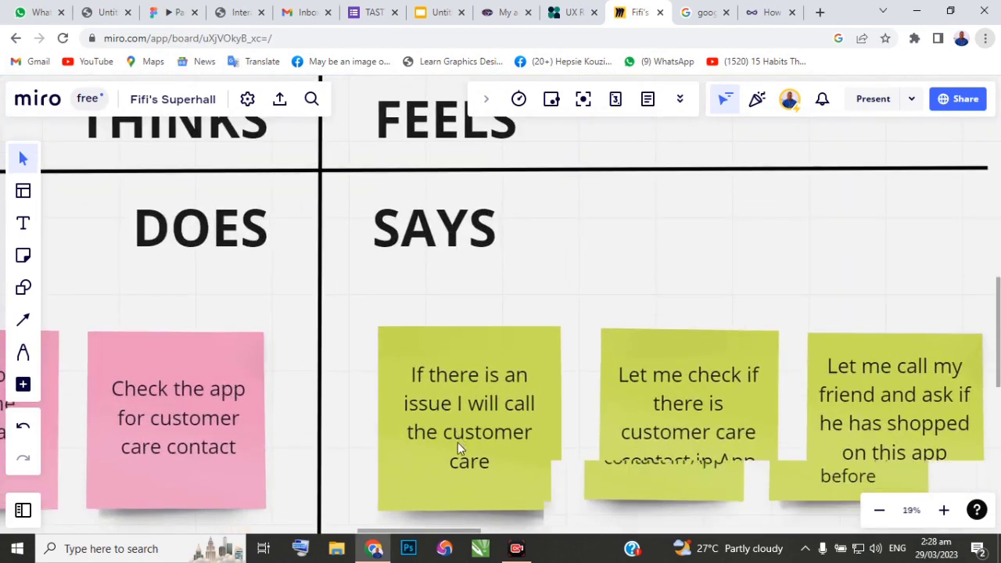
scroll(457, 442, "down", 3)
scroll(628, 402, "up", 2)
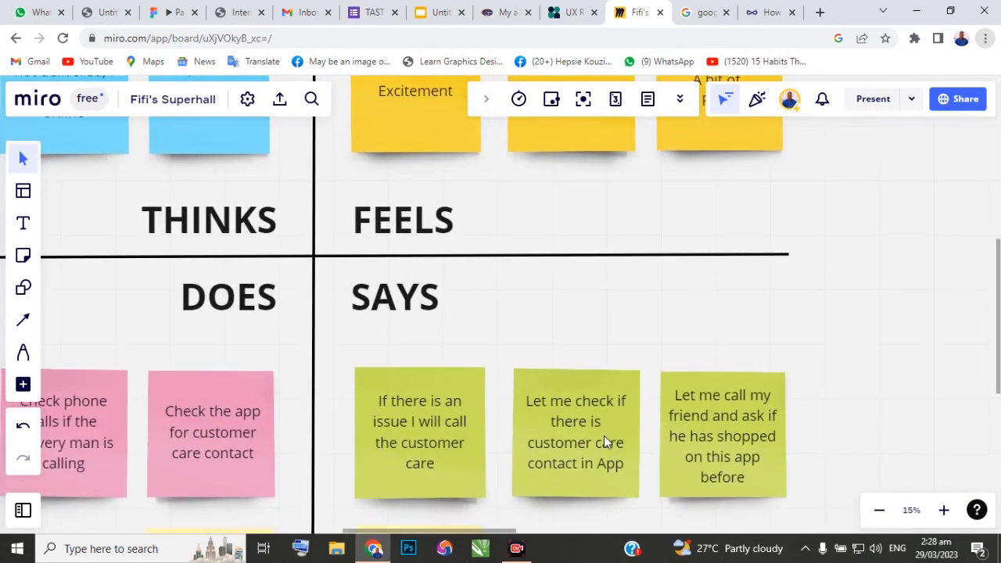
scroll(594, 436, "up", 1)
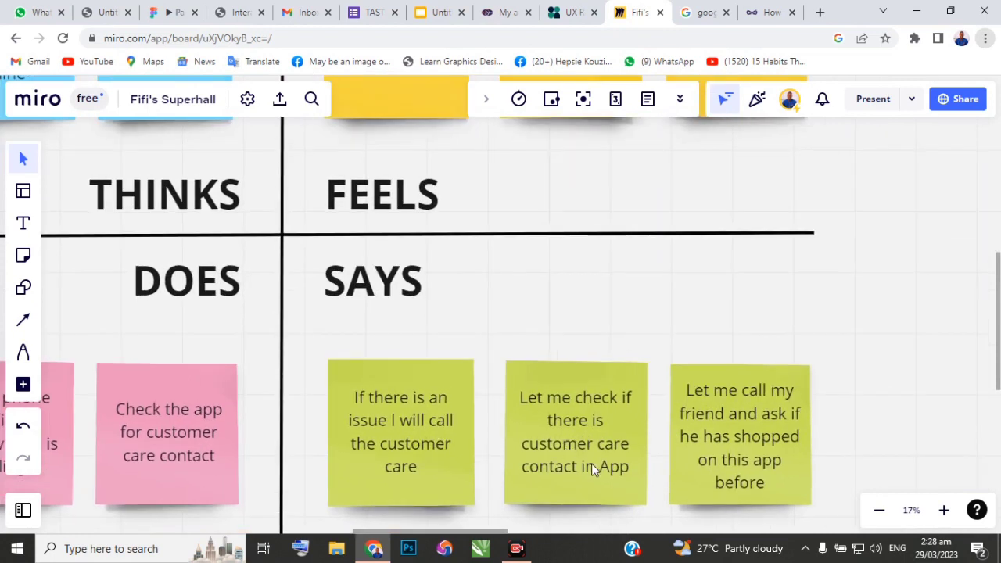
scroll(594, 466, "down", 3)
scroll(681, 420, "up", 5)
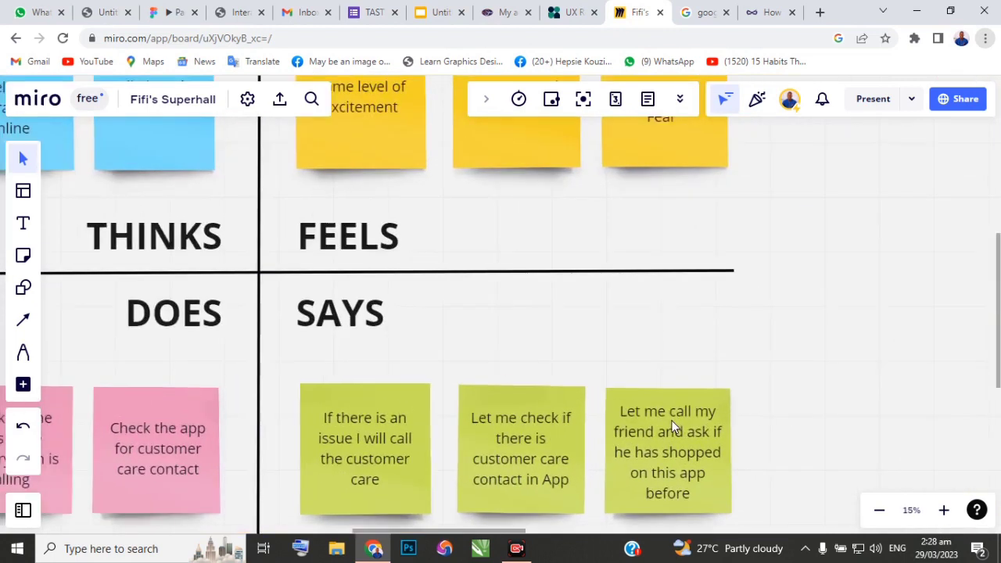
scroll(648, 420, "down", 3)
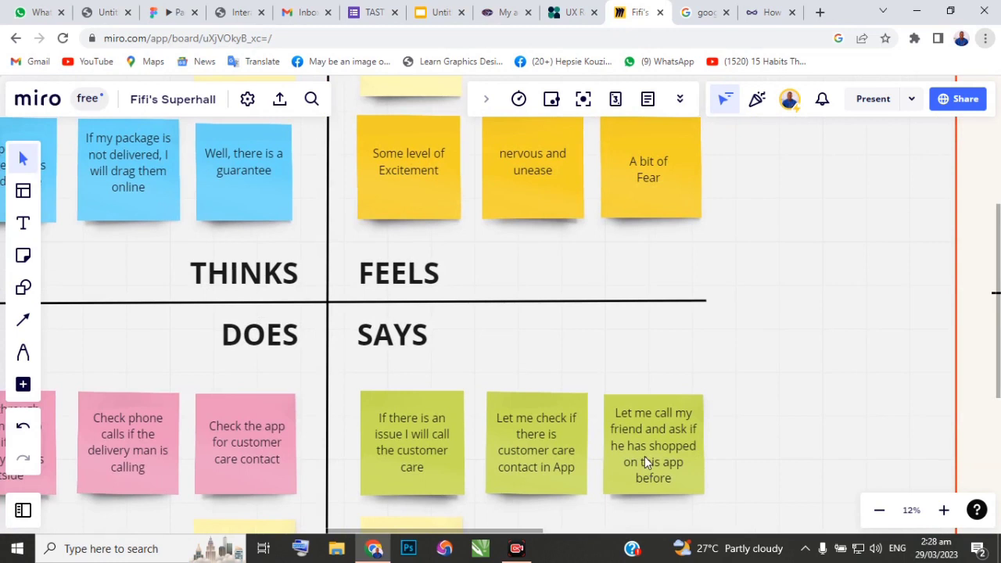
scroll(648, 480, "down", 3)
scroll(532, 512, "up", 2)
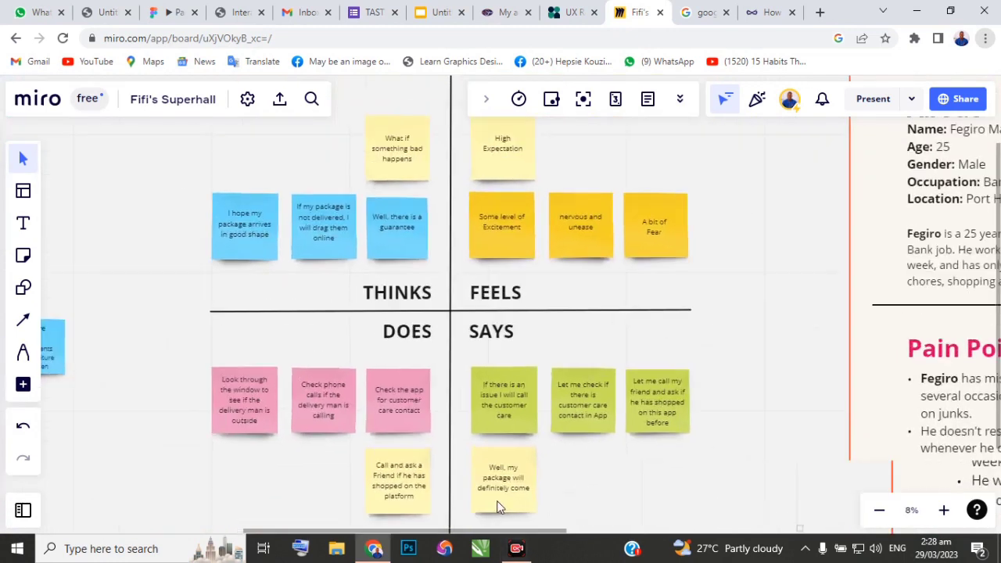
scroll(499, 504, "up", 4)
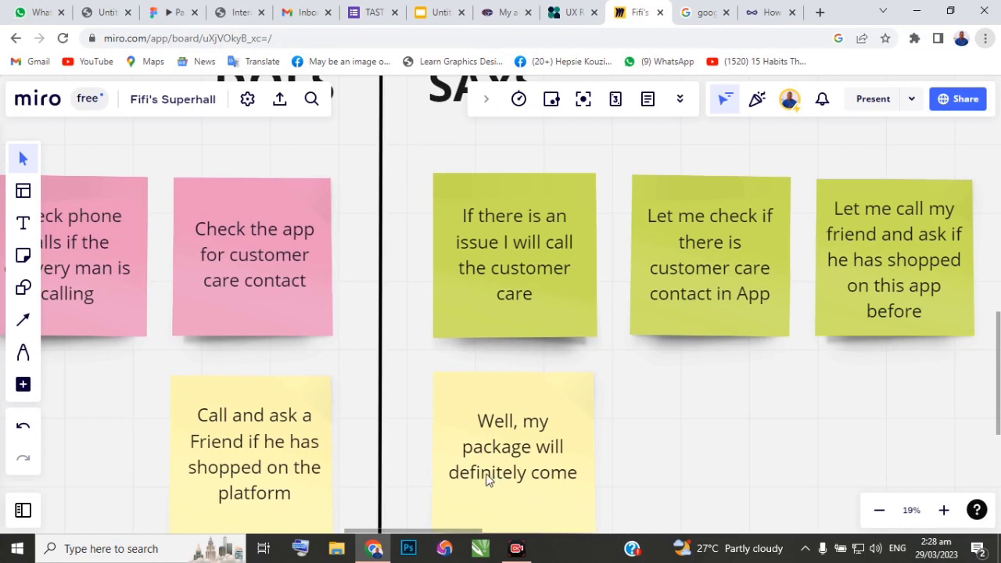
Look over the whole Fifi's Superhall empathy map and find the User Persona beside it on the board.
scroll(375, 405, "down", 5)
scroll(315, 402, "down", 3)
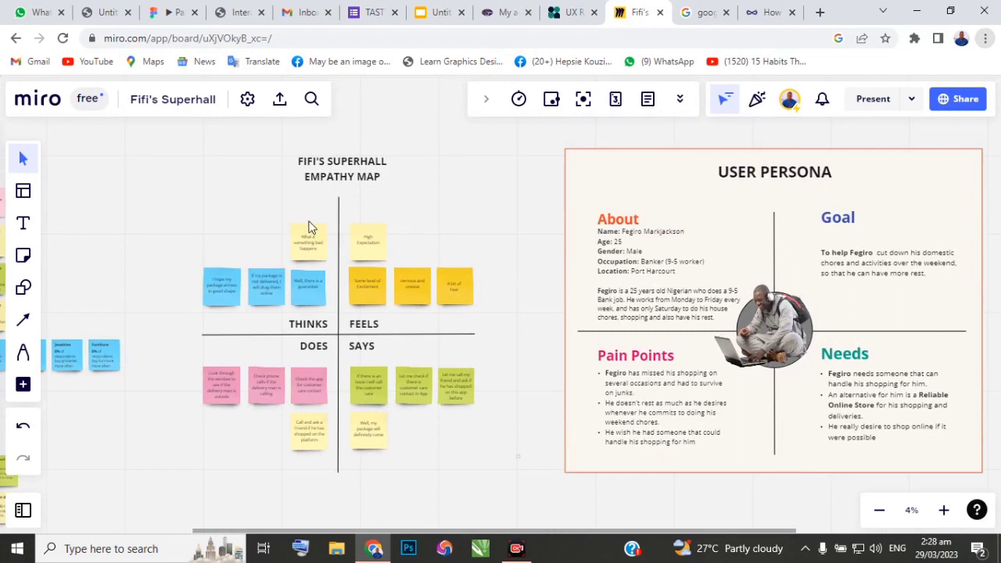
scroll(309, 226, "up", 3)
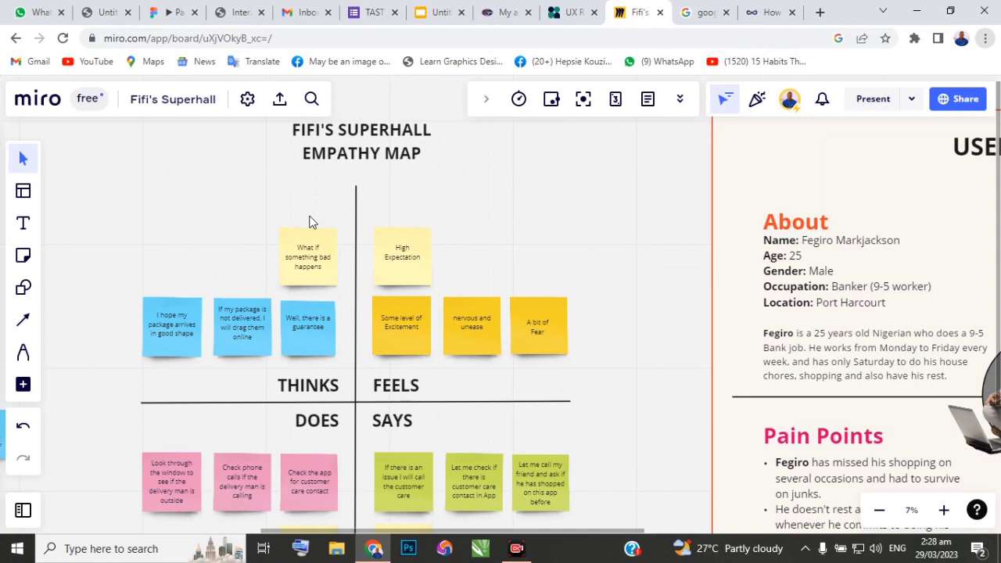
scroll(165, 290, "down", 4)
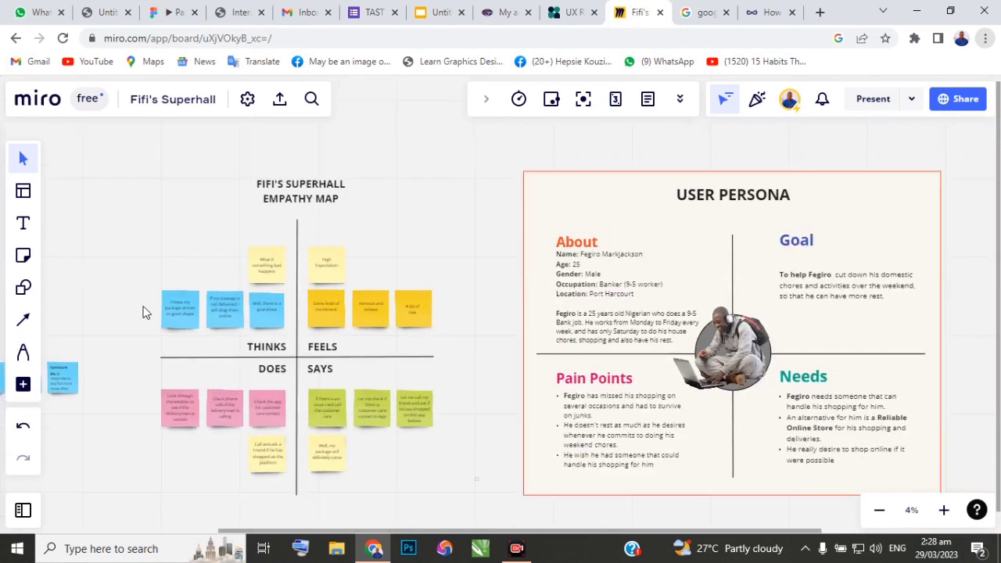
scroll(672, 261, "up", 4)
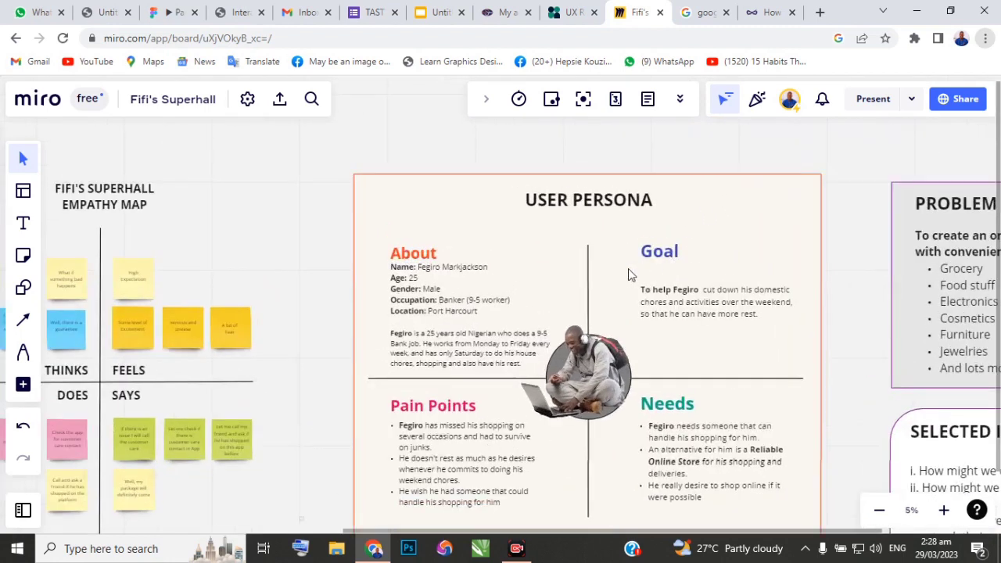
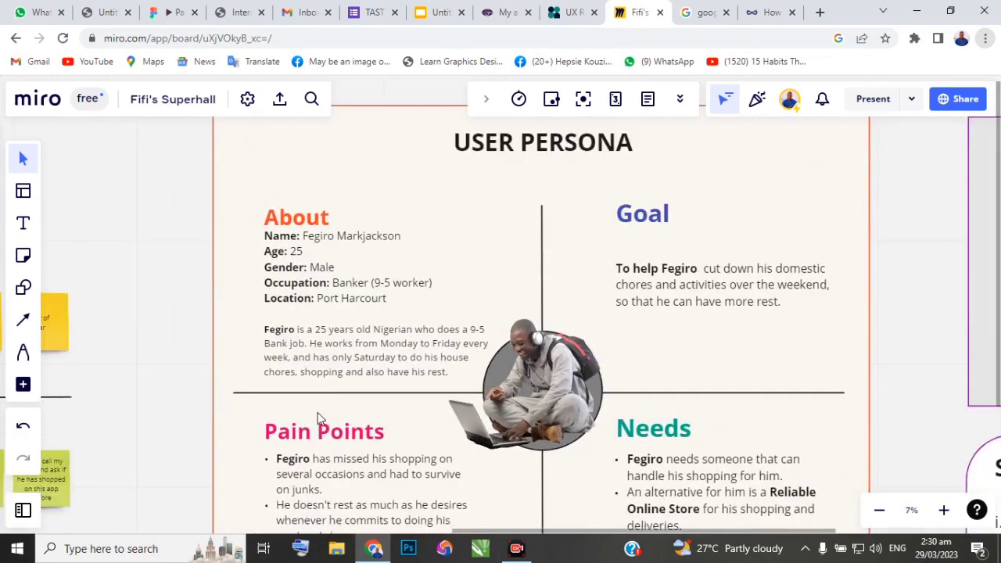
Read the About details and the Pain Points section of the User Persona.
scroll(320, 418, "up", 5)
scroll(312, 481, "down", 5)
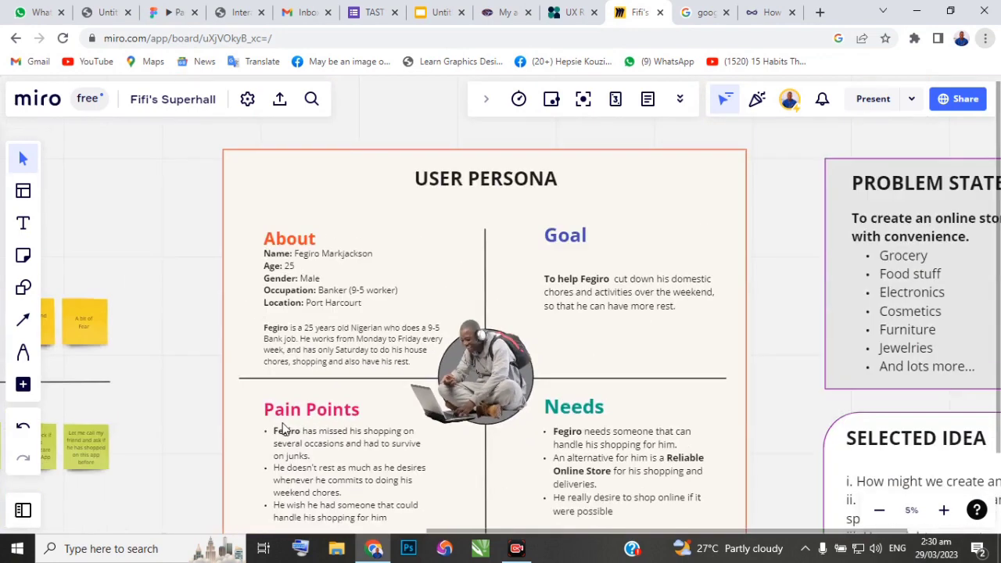
scroll(301, 500, "up", 6)
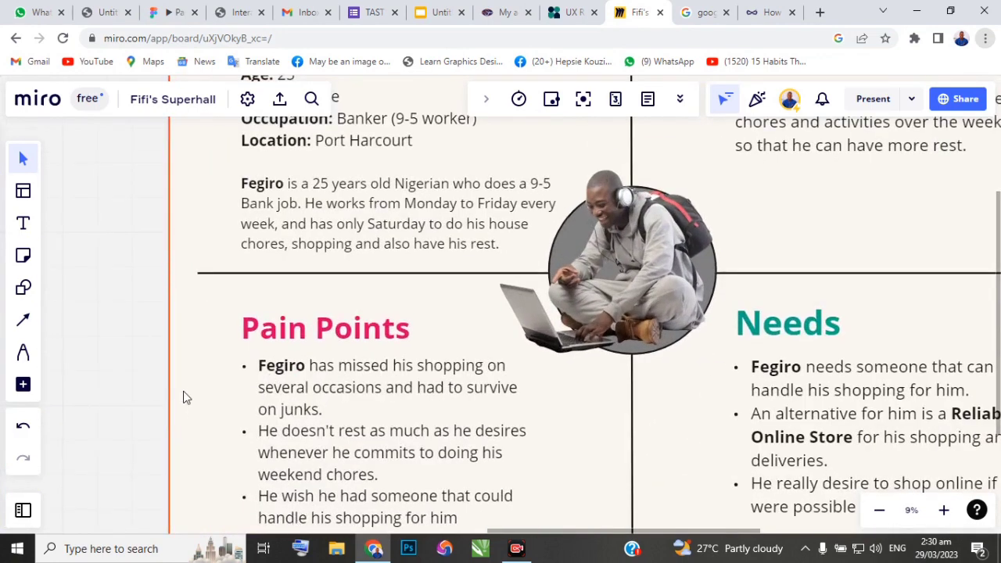
left_click_drag(130, 384, 131, 294)
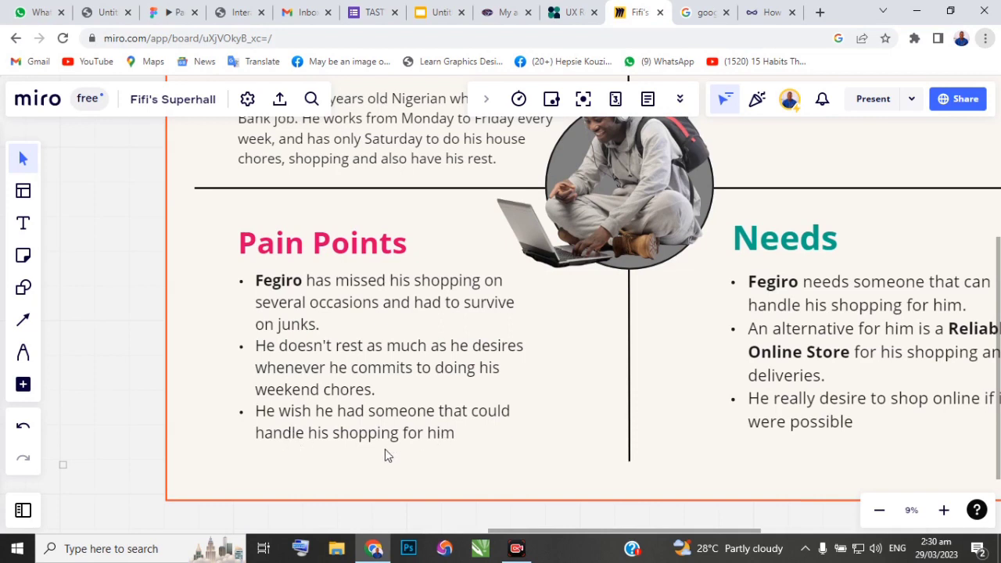
scroll(241, 444, "down", 2)
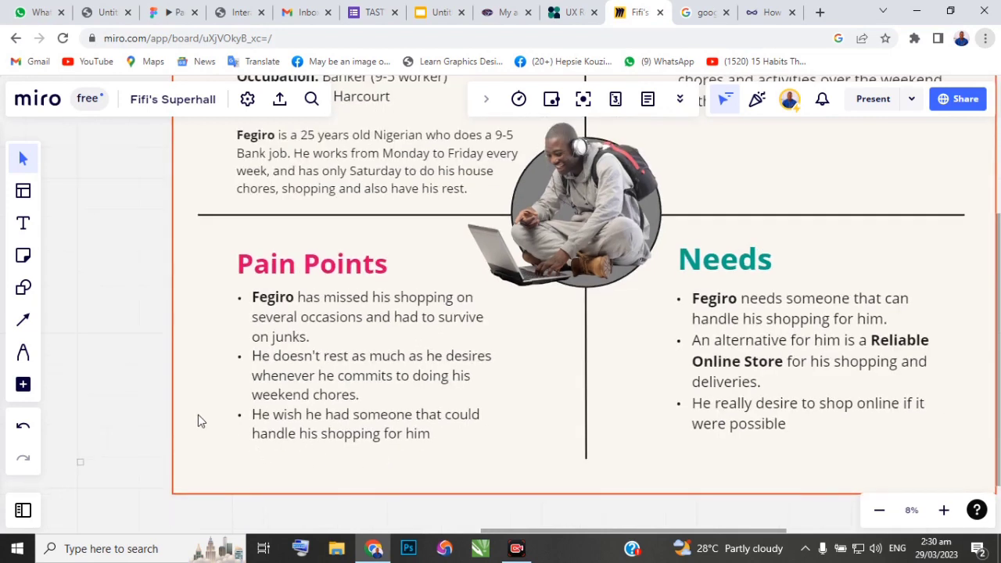
scroll(99, 391, "down", 1)
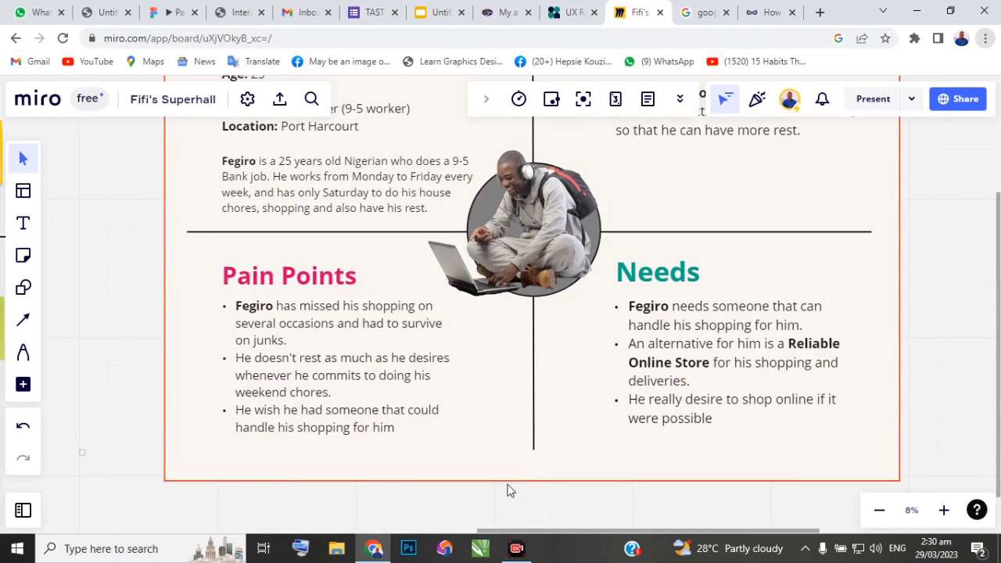
Read the Needs and Goal sections of the User Persona.
left_click_drag(599, 516, 409, 518)
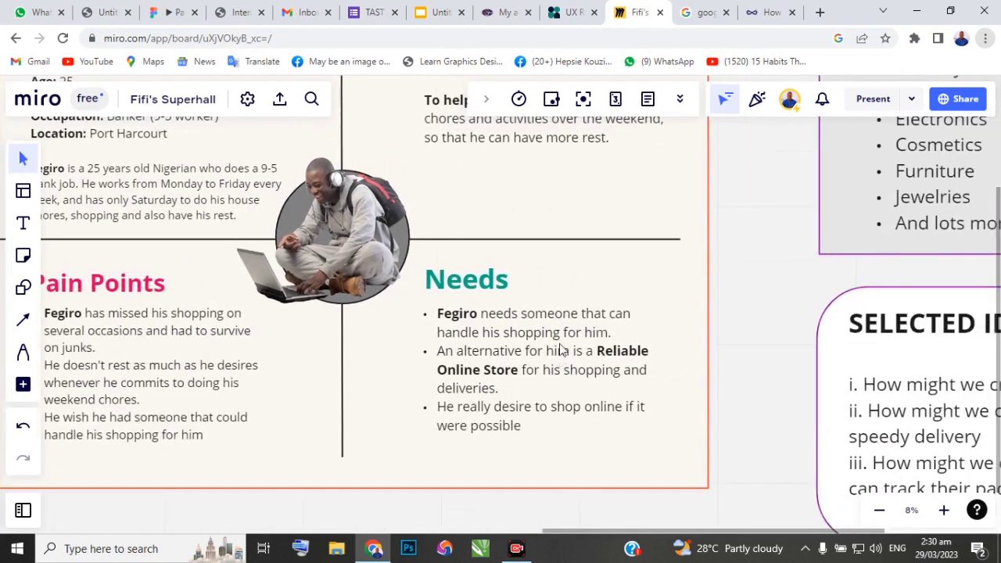
scroll(559, 349, "up", 1)
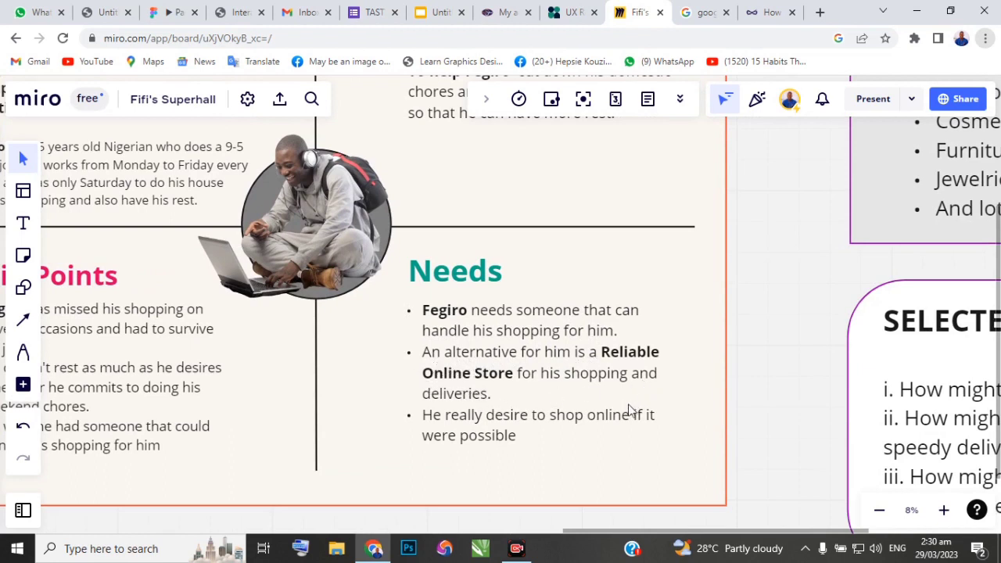
scroll(630, 410, "up", 1)
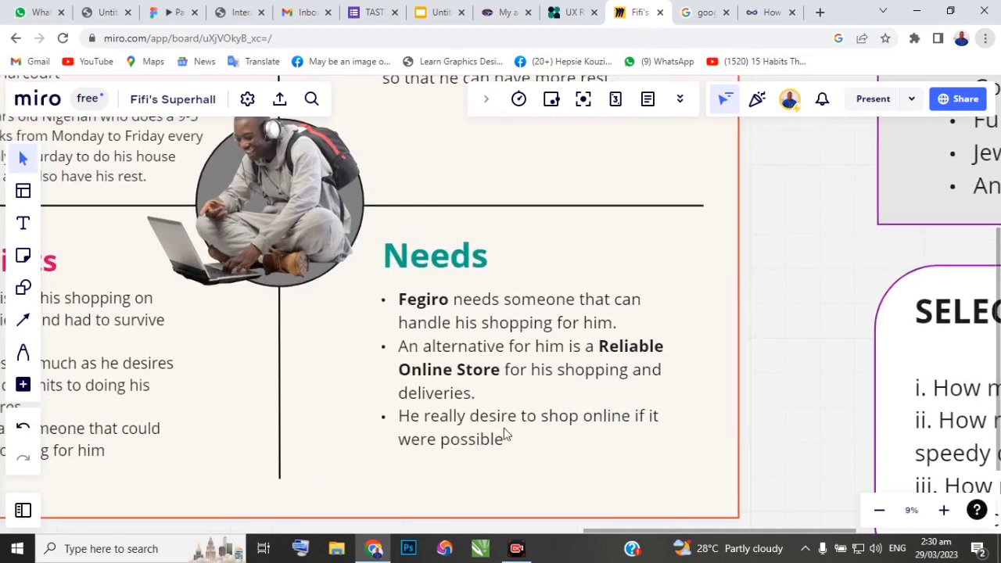
scroll(385, 424, "down", 1)
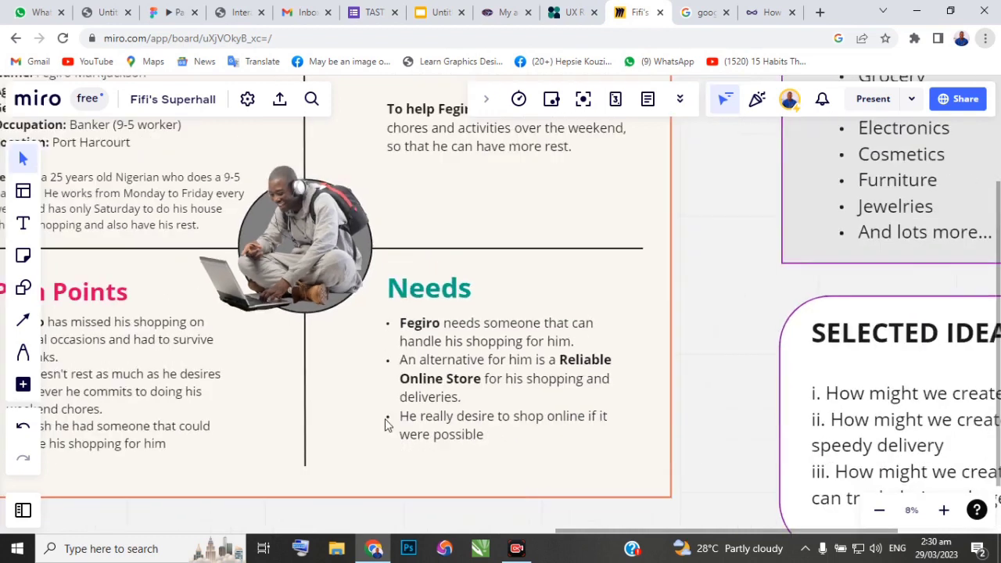
scroll(384, 424, "down", 3)
scroll(388, 263, "up", 2)
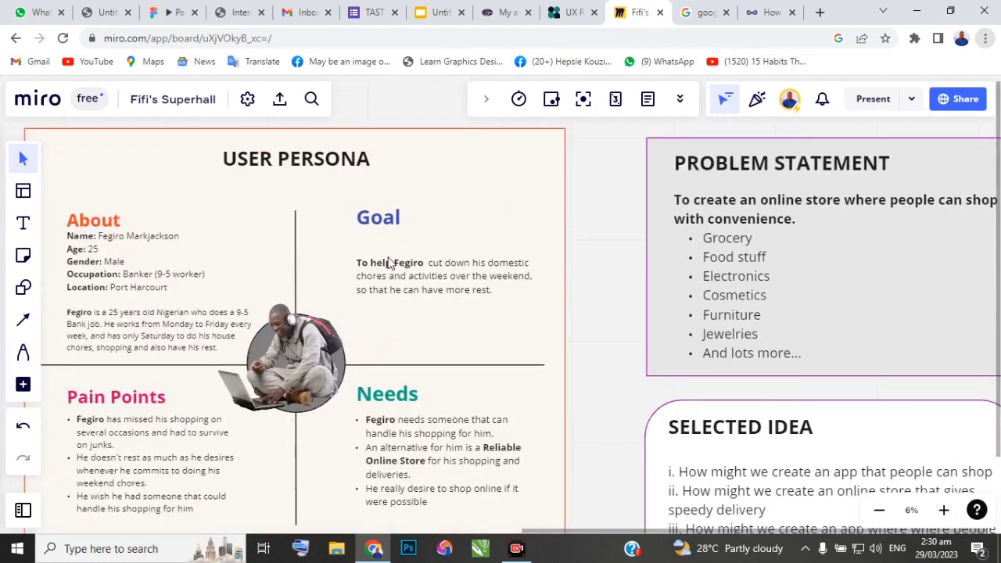
scroll(389, 263, "up", 3)
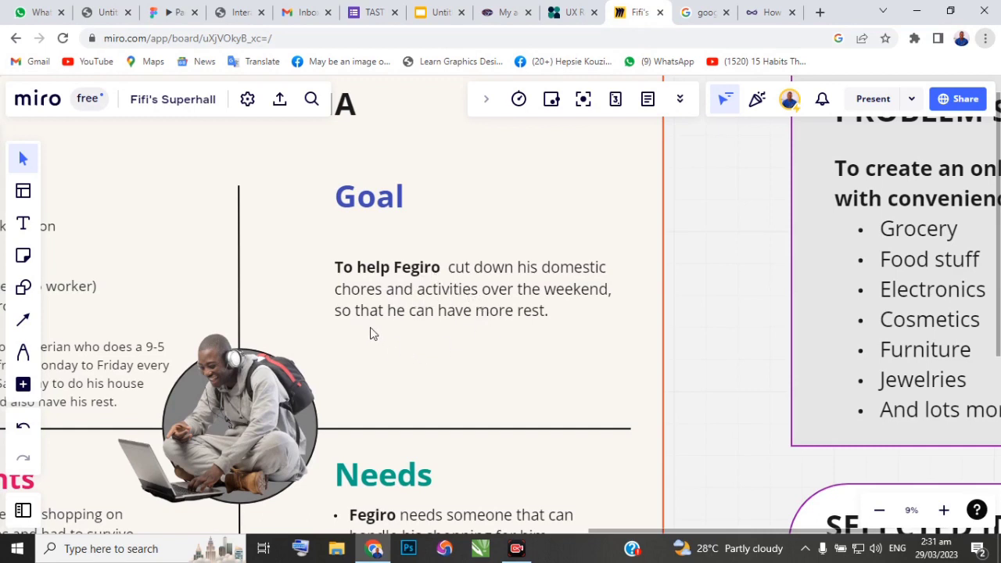
scroll(447, 305, "down", 1)
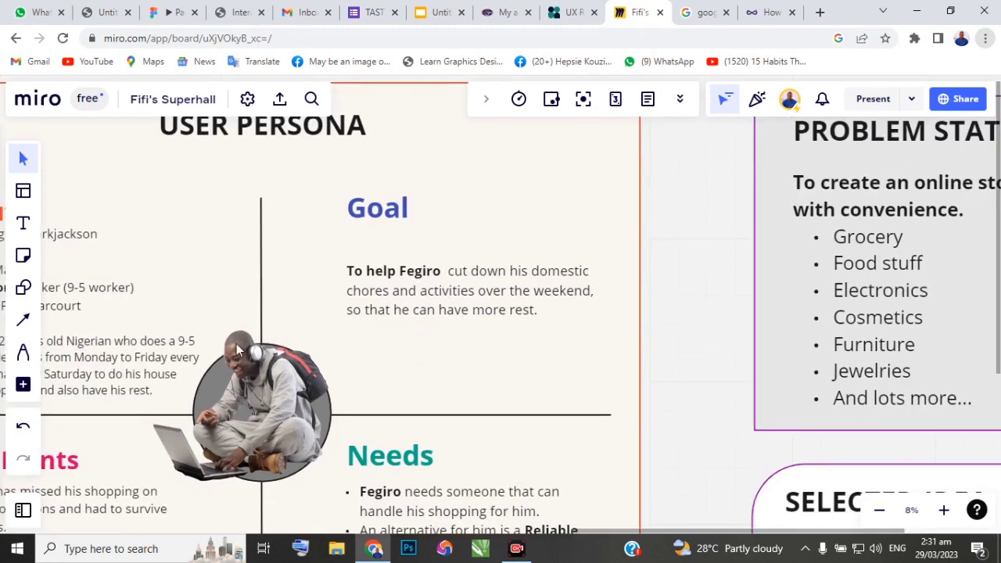
scroll(269, 344, "down", 2)
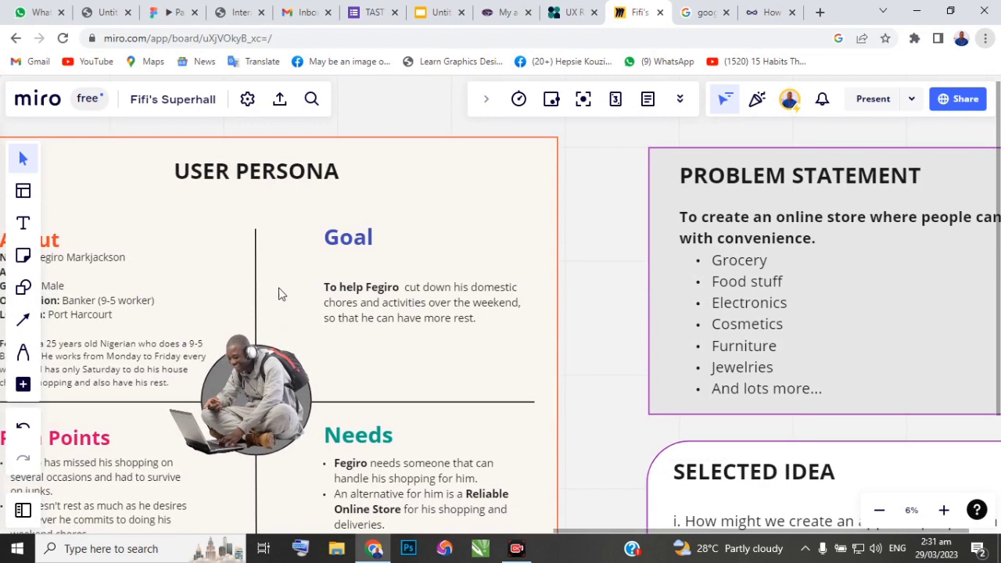
Review the Problem Statement and Selected Idea boxes located beside the User Persona.
scroll(281, 297, "down", 1)
left_click_drag(556, 256, 257, 254)
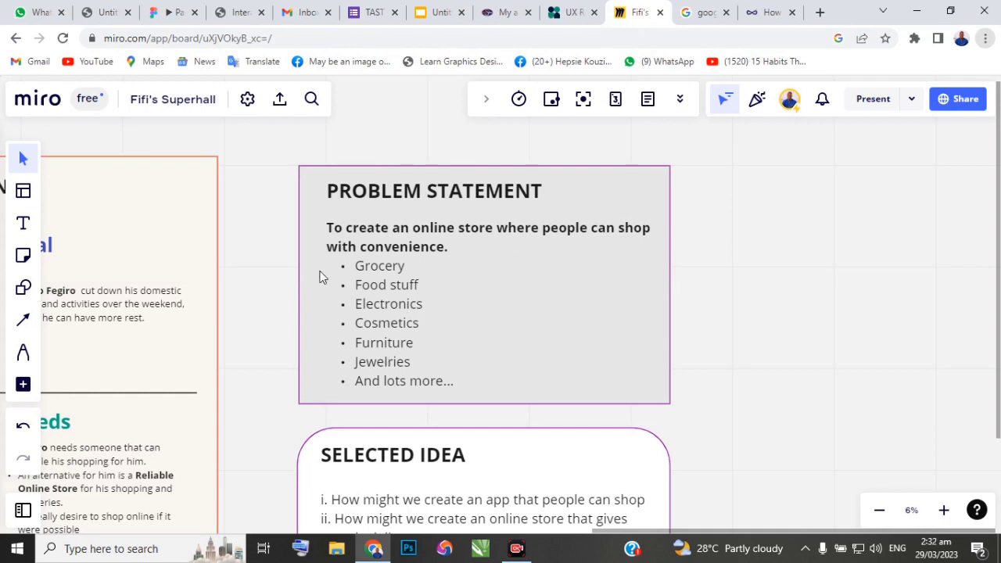
scroll(322, 275, "down", 2)
scroll(352, 497, "up", 2)
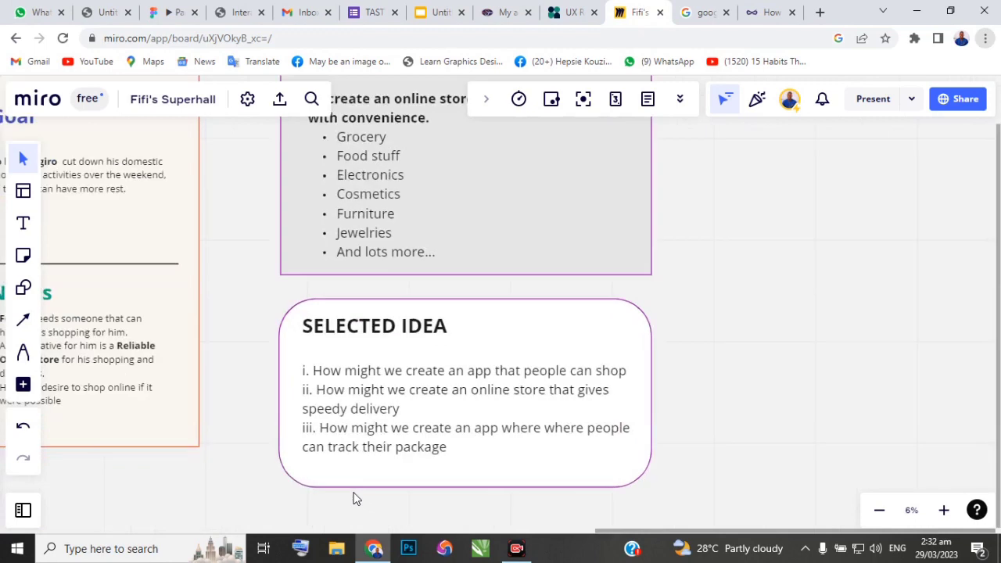
Look over the Fifi's Superhall board from the affinity and empathy maps to the User Persona and Problem Statement.
scroll(353, 498, "up", 1)
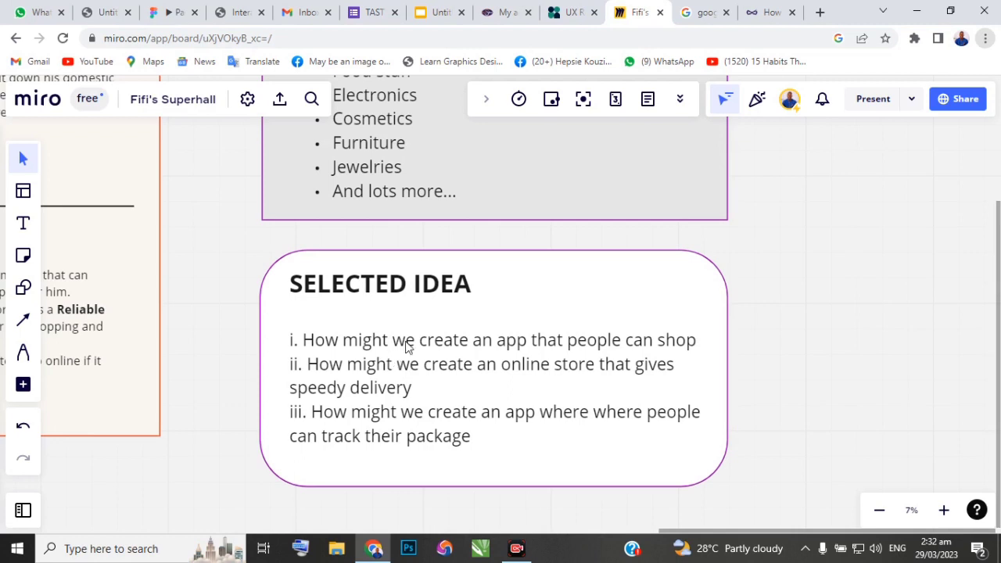
scroll(831, 416, "down", 5)
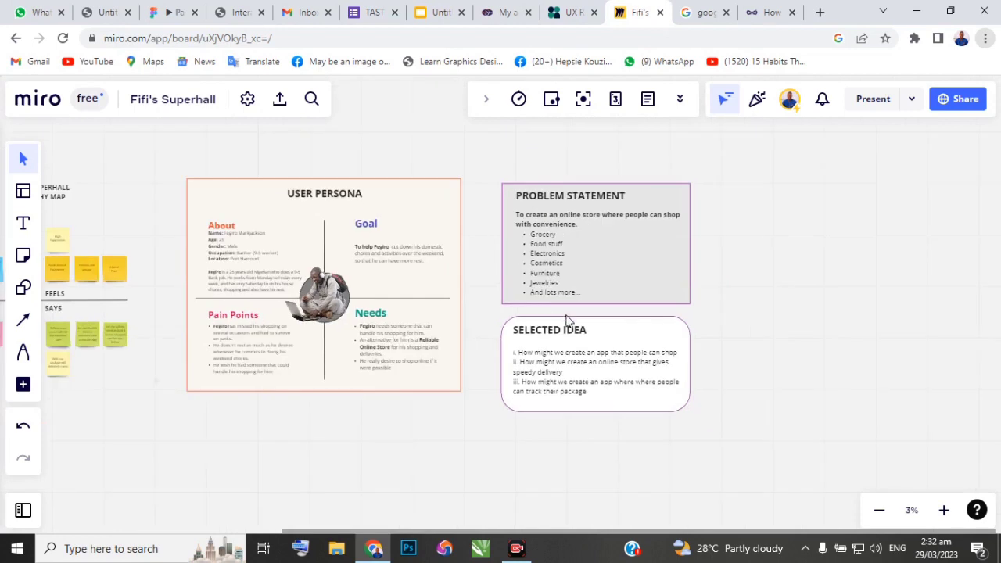
scroll(601, 329, "down", 5)
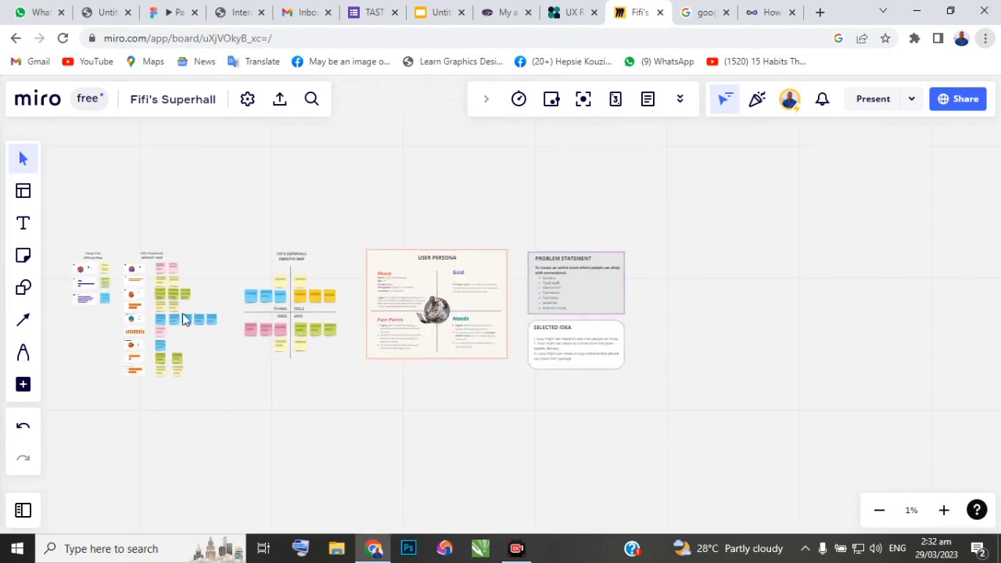
scroll(99, 297, "up", 4)
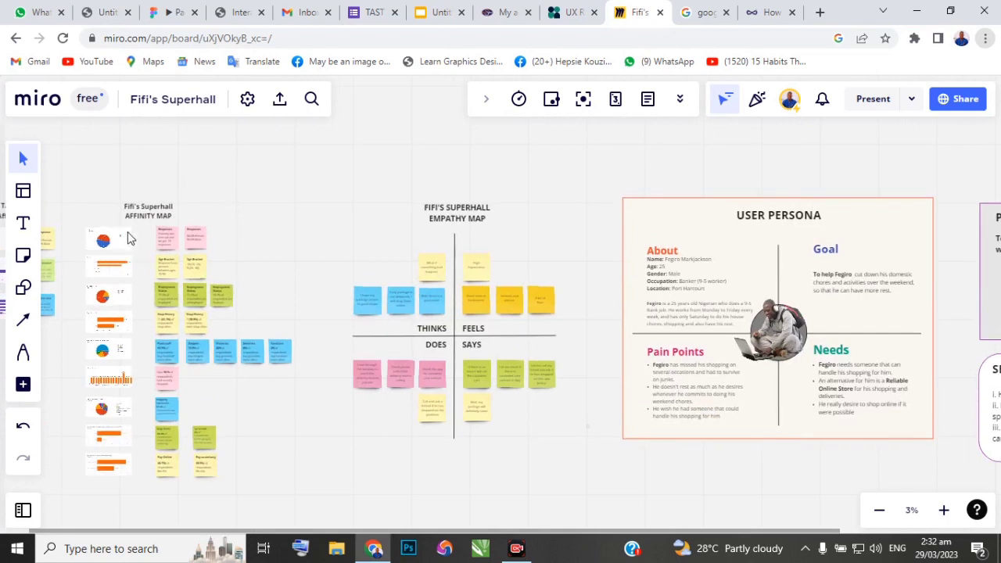
scroll(258, 257, "down", 3)
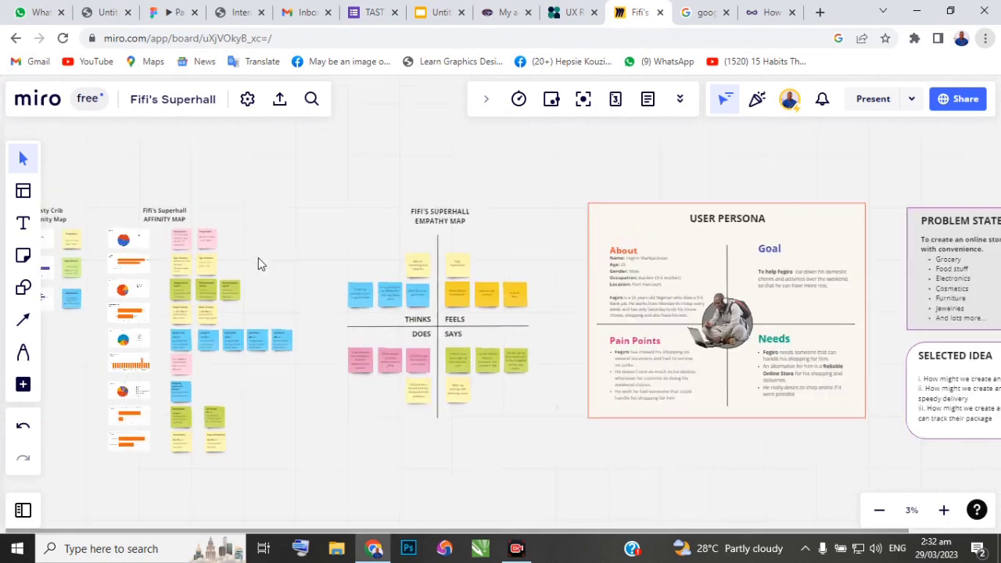
scroll(740, 253, "up", 3)
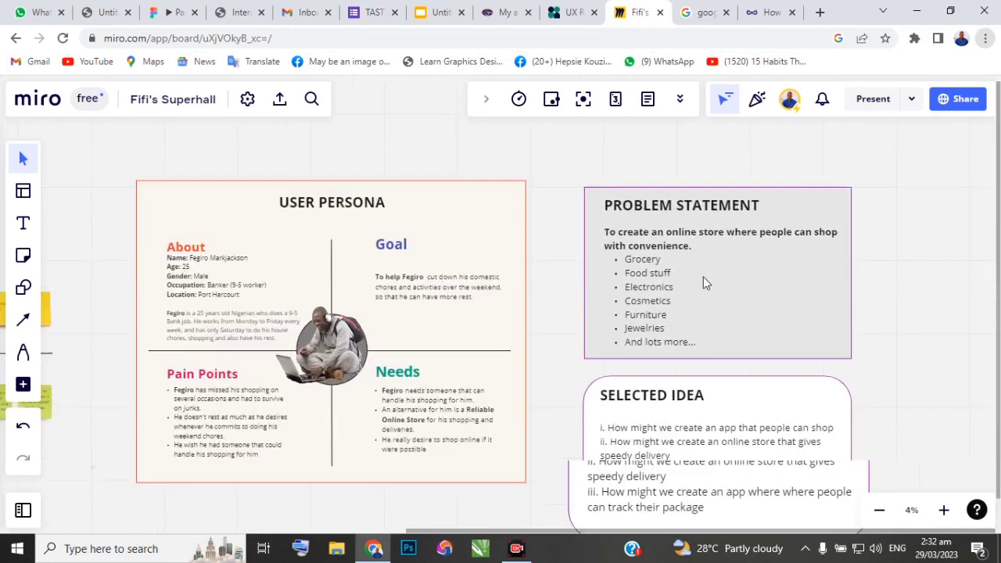
scroll(662, 413, "down", 2)
scroll(655, 420, "up", 2)
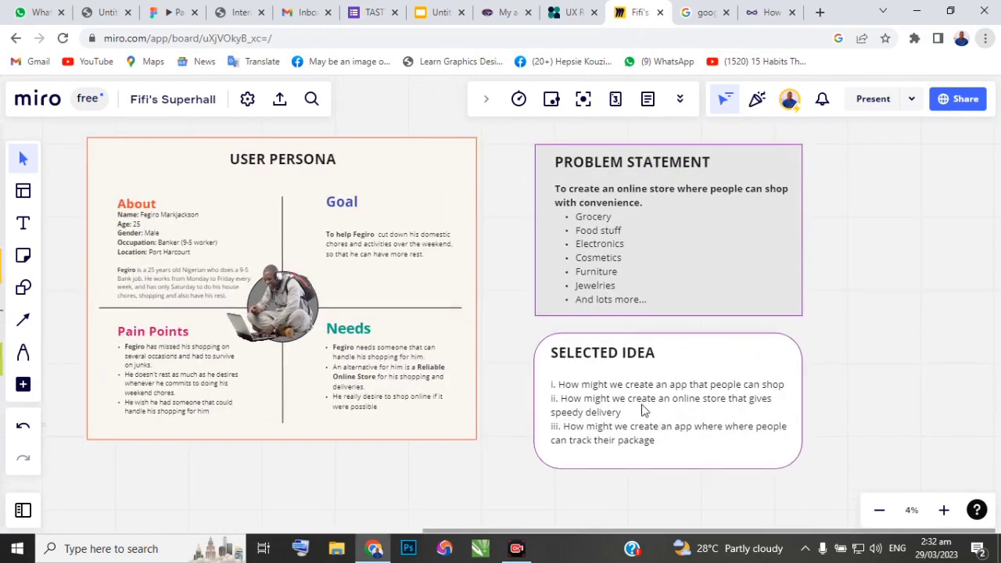
Read the three "How might we" statements in the Selected Idea box.
scroll(635, 412, "up", 3)
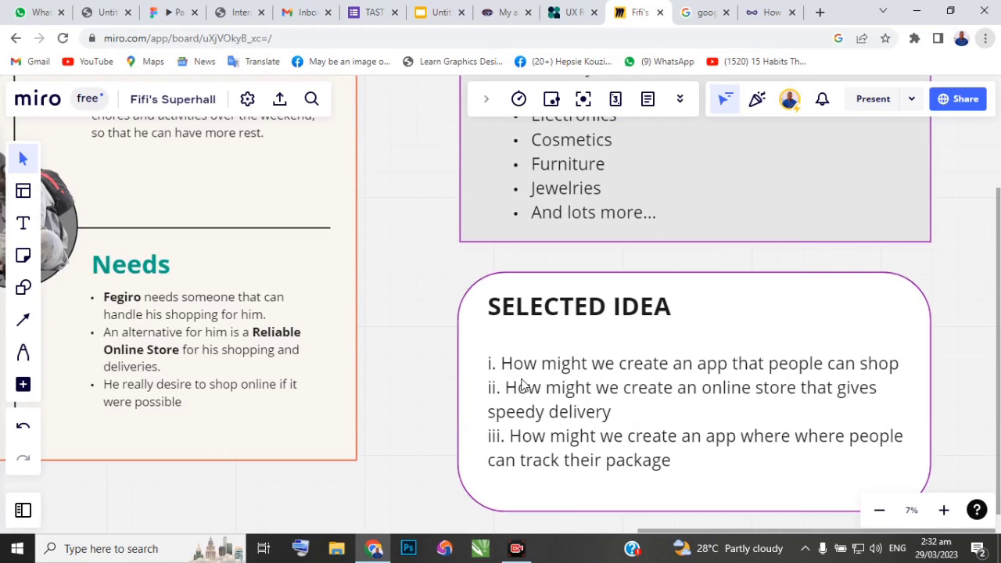
scroll(512, 344, "down", 1)
scroll(591, 442, "up", 1)
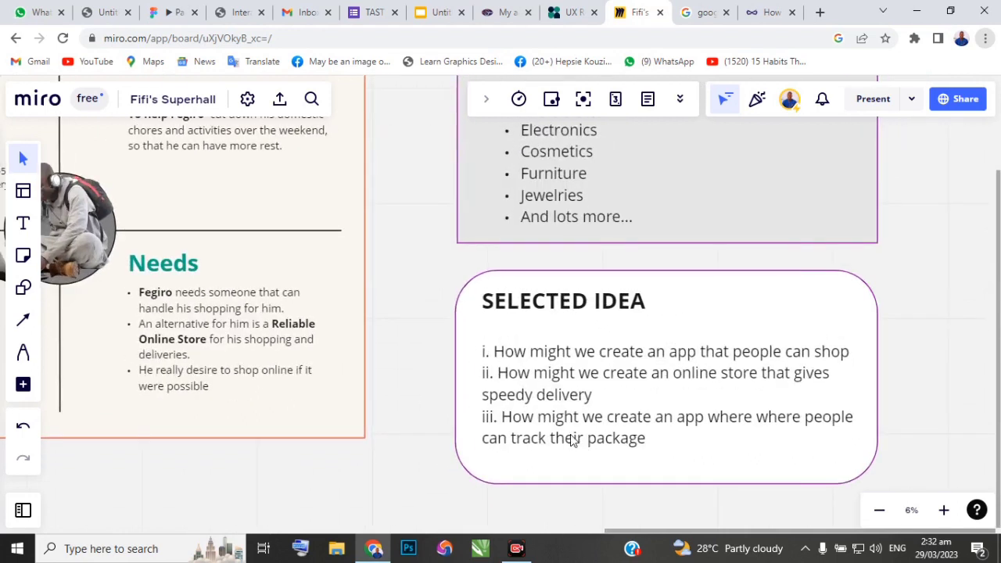
scroll(599, 461, "up", 1)
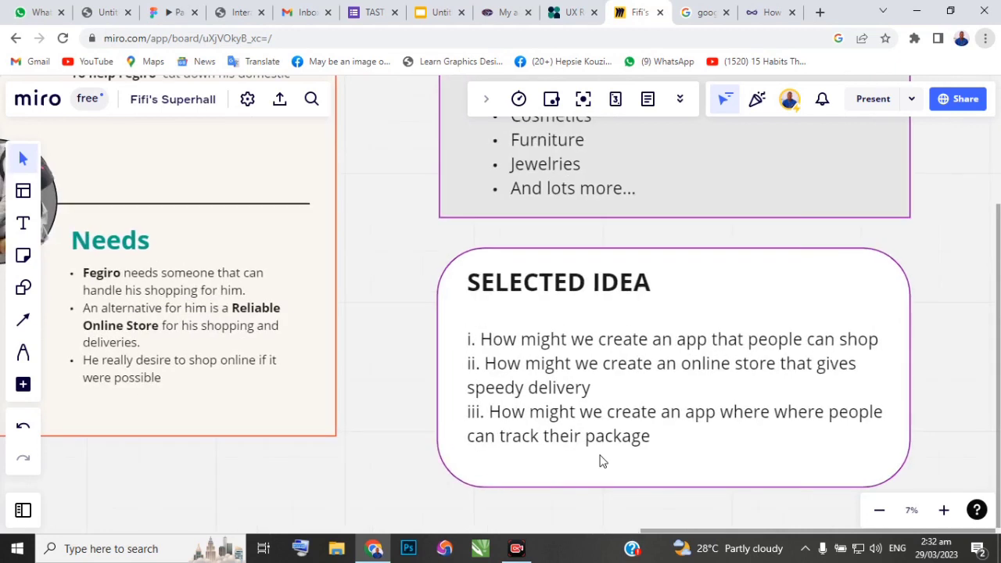
scroll(635, 399, "down", 3)
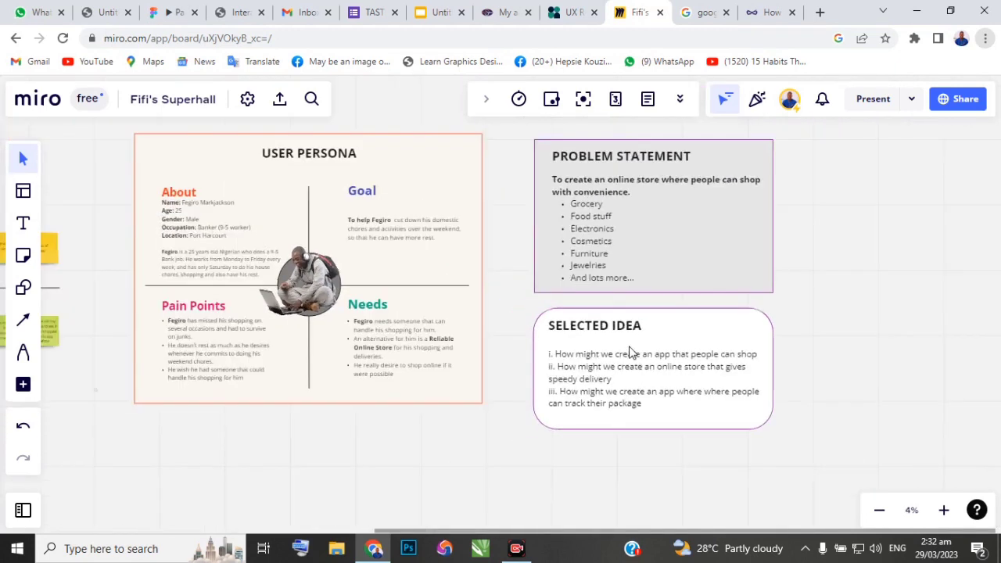
scroll(625, 361, "down", 3)
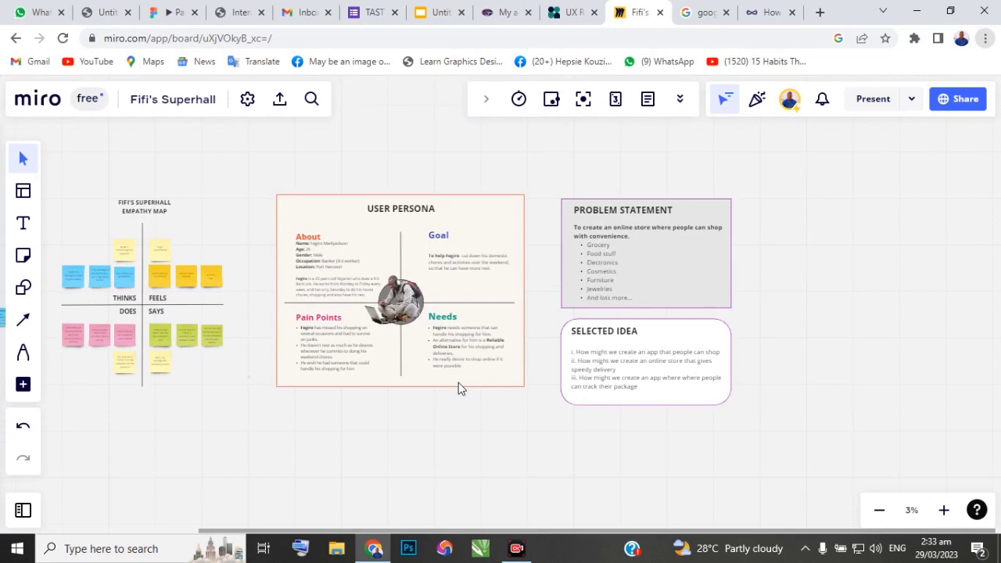
Draw a rectangle in the empty area below the User Persona, roughly as wide as the persona frame.
left_click(23, 291)
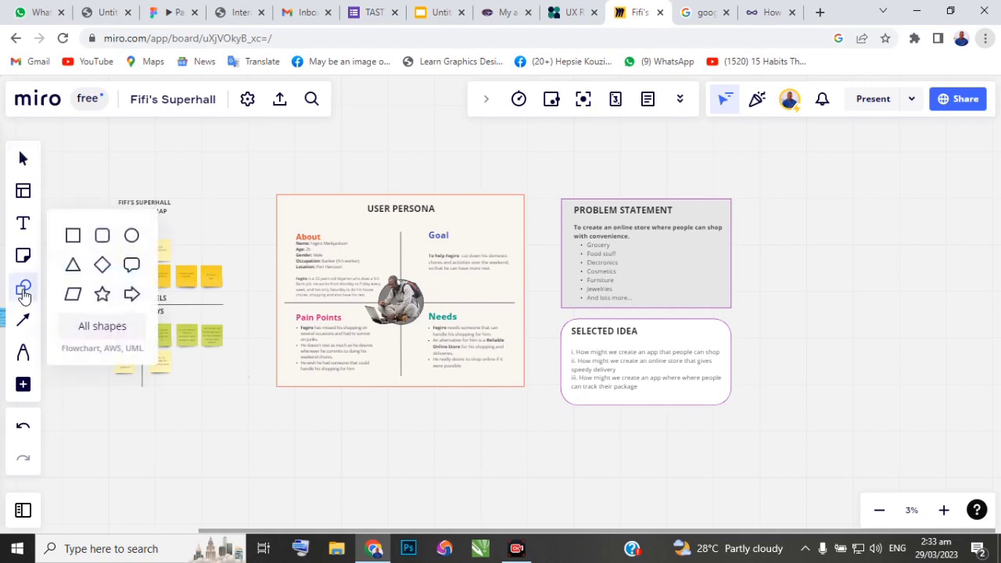
left_click(72, 238)
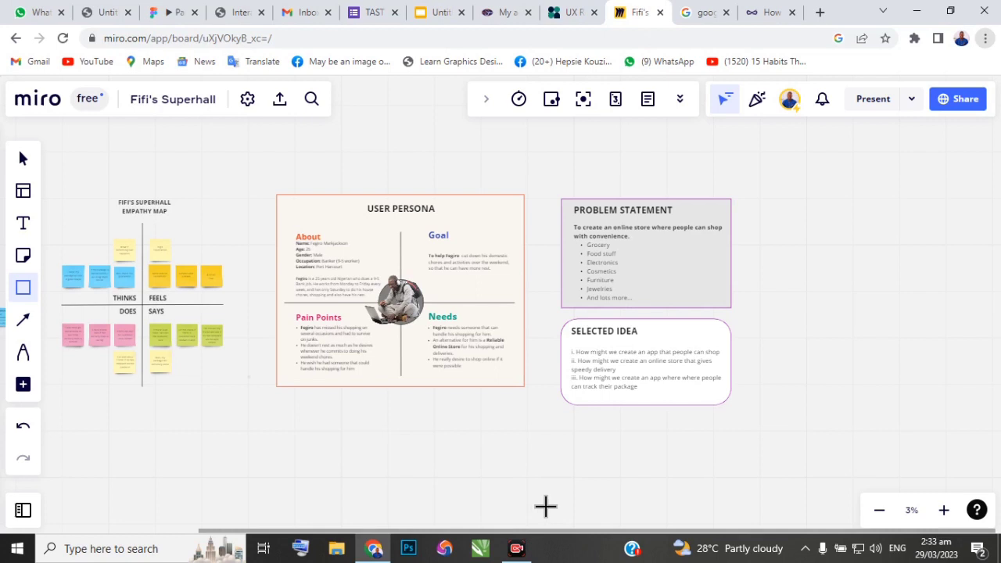
left_click(23, 290)
scroll(243, 262, "down", 2)
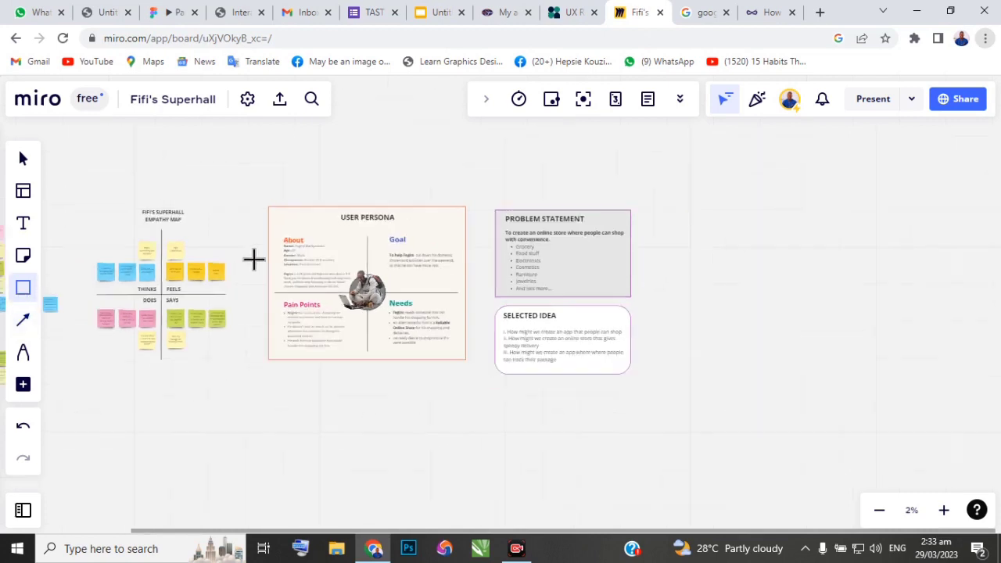
scroll(253, 260, "down", 2)
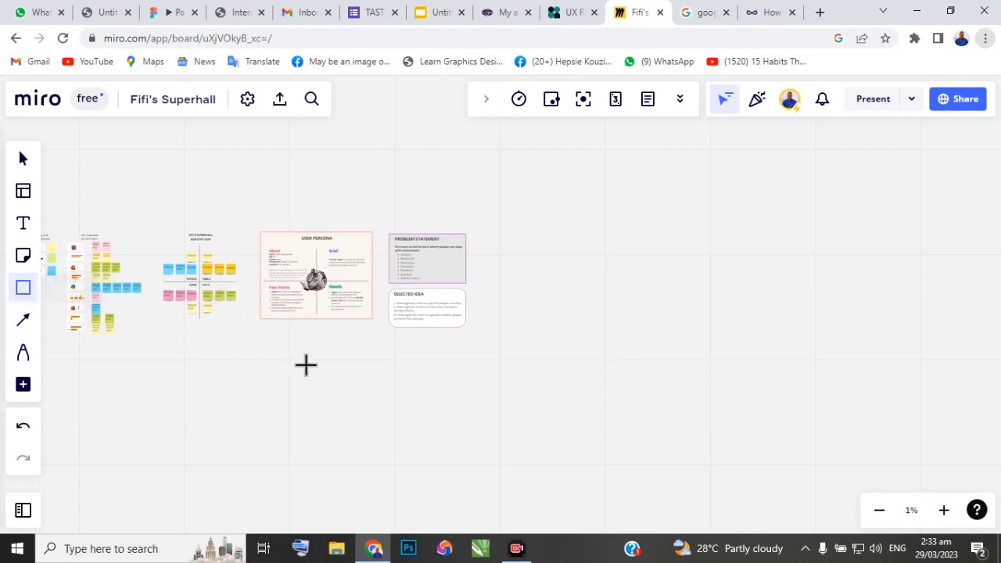
left_click_drag(268, 350, 382, 407)
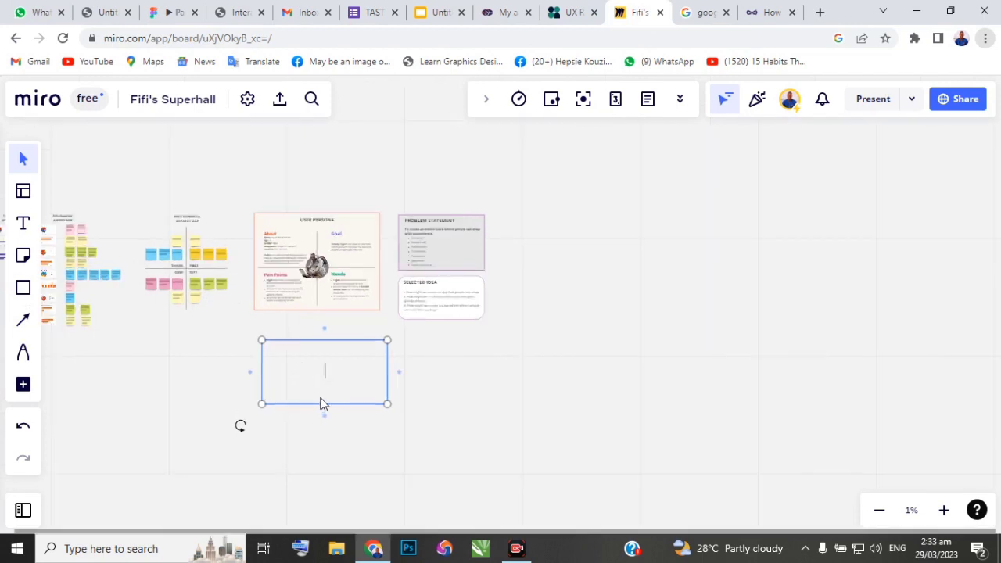
scroll(319, 400, "up", 3)
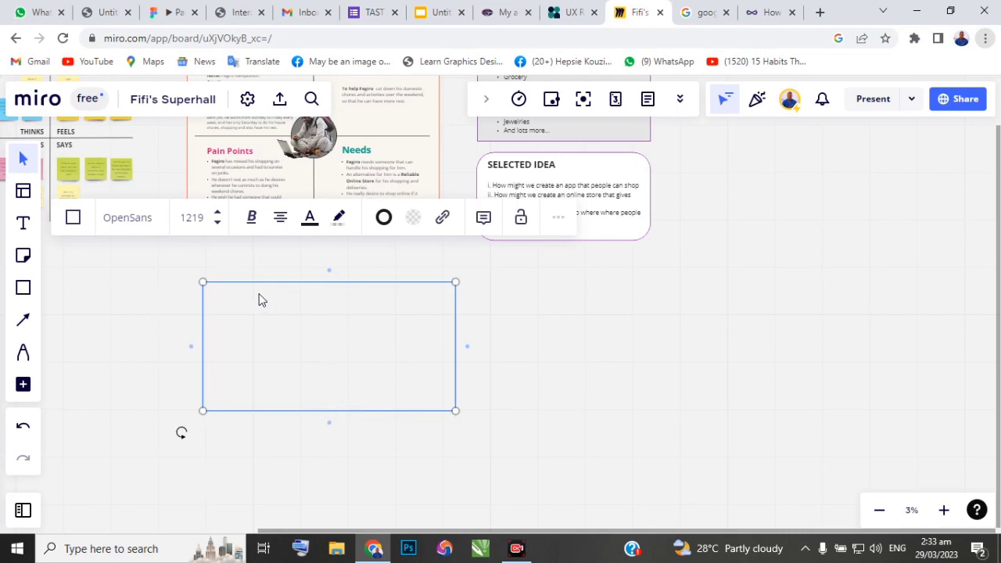
left_click_drag(85, 403, 549, 339)
scroll(437, 213, "up", 2)
scroll(389, 310, "down", 4)
scroll(314, 161, "up", 2)
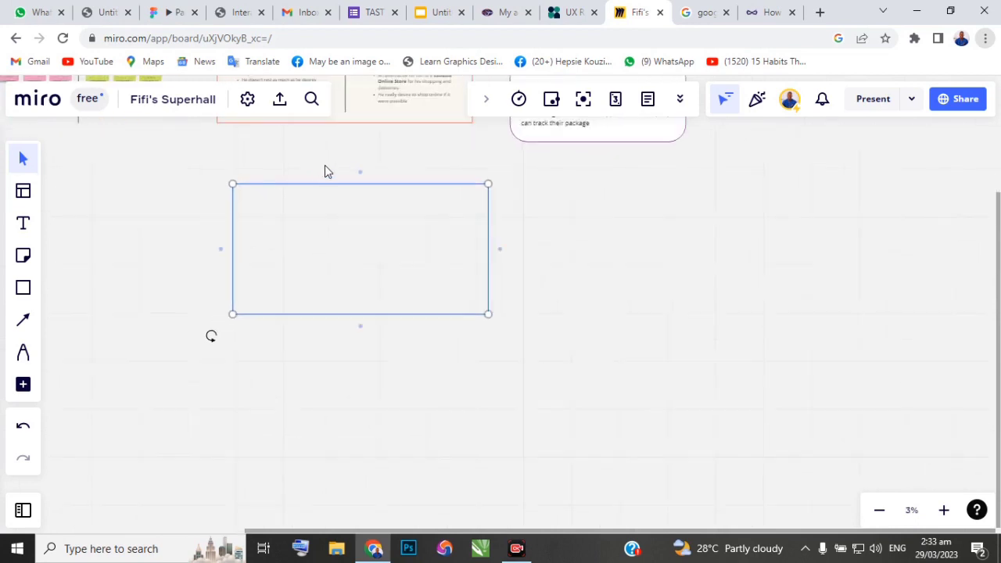
scroll(332, 210, "up", 1)
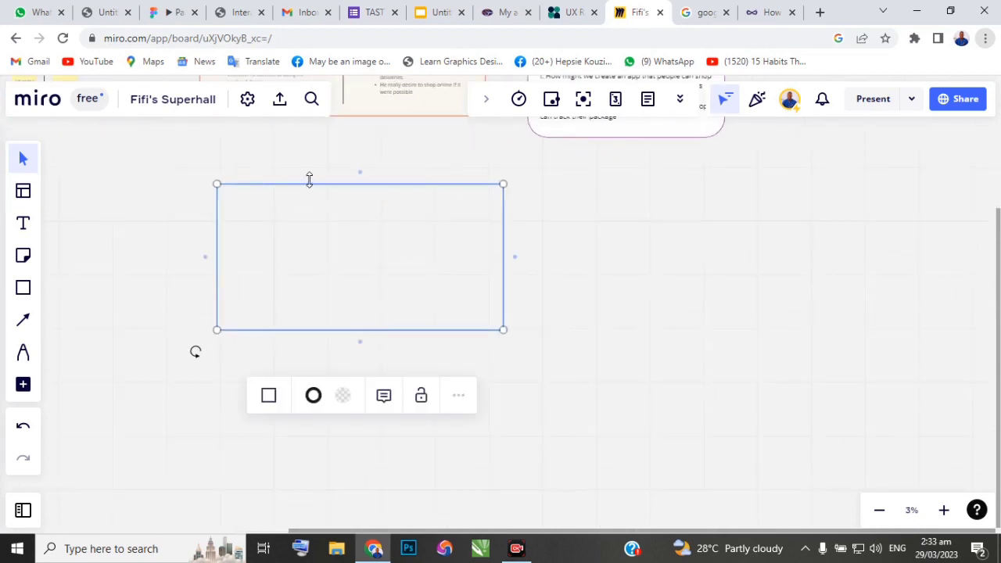
Try amber and light grey fills on the new rectangle, then fill it with lime green at 40% opacity.
left_click(344, 398)
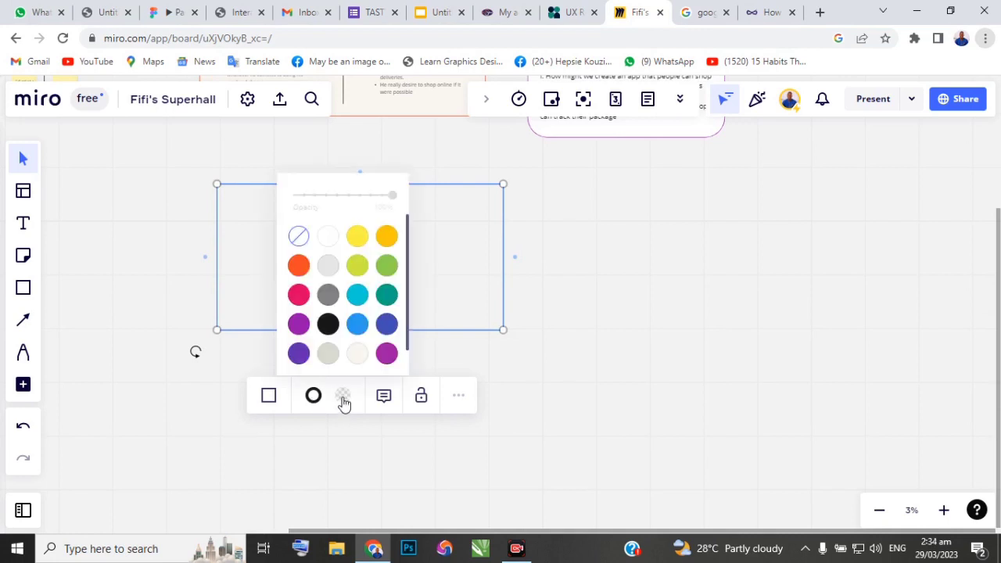
left_click(387, 239)
left_click_drag(391, 199, 325, 199)
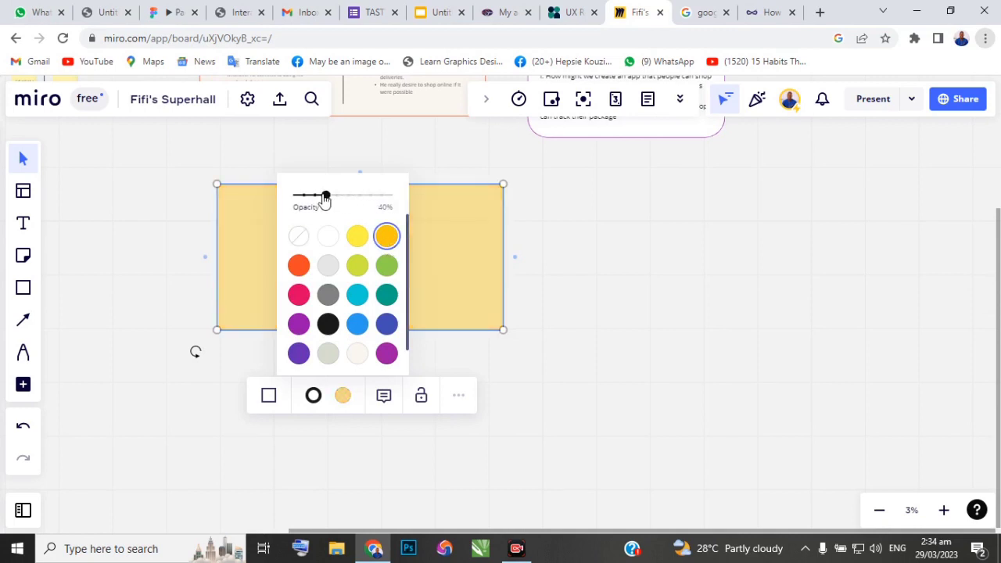
scroll(476, 174, "up", 2)
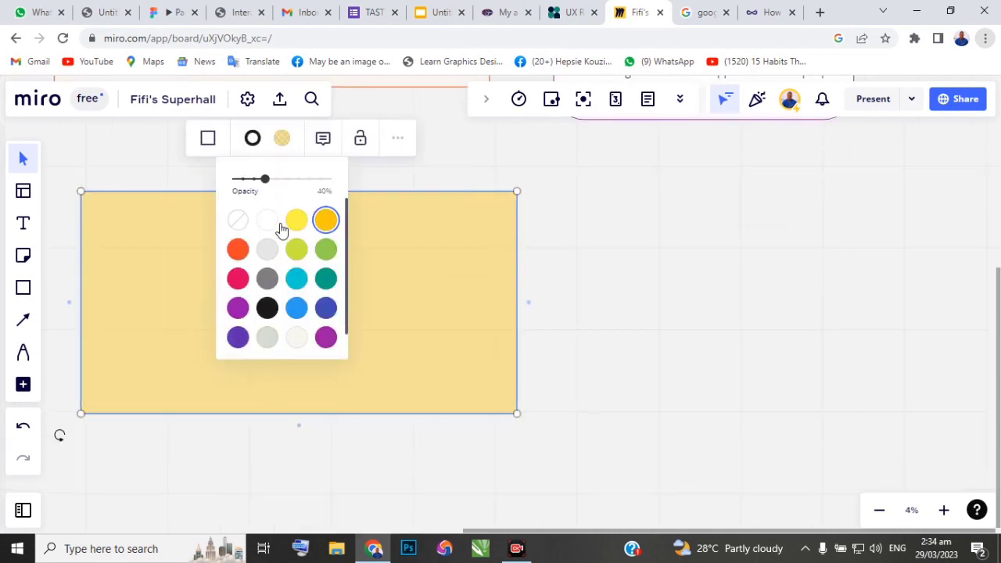
left_click(266, 258)
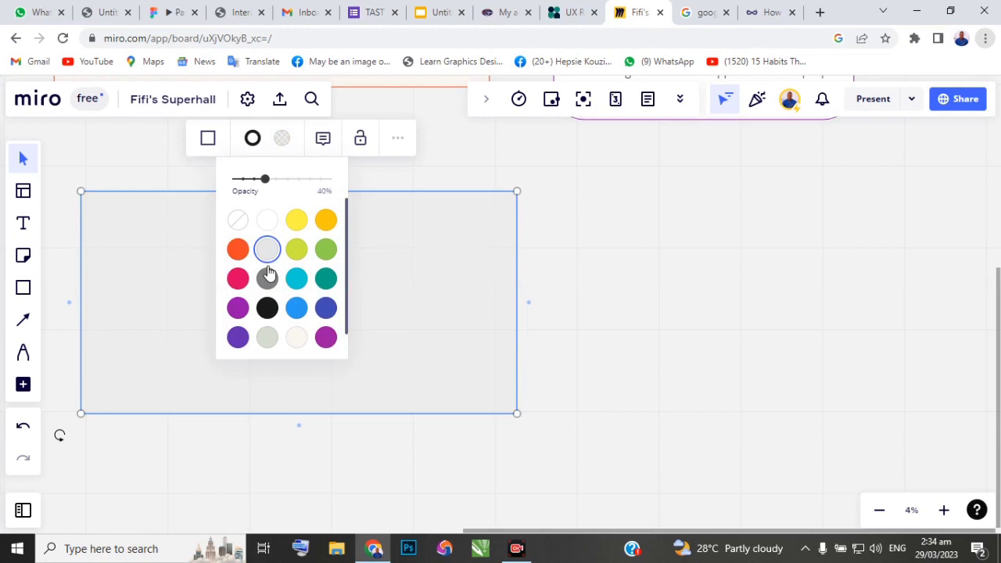
left_click(295, 254)
mouse_move(265, 179)
left_mouse_down()
mouse_move(244, 182)
mouse_move(317, 190)
mouse_move(266, 188)
left_mouse_up()
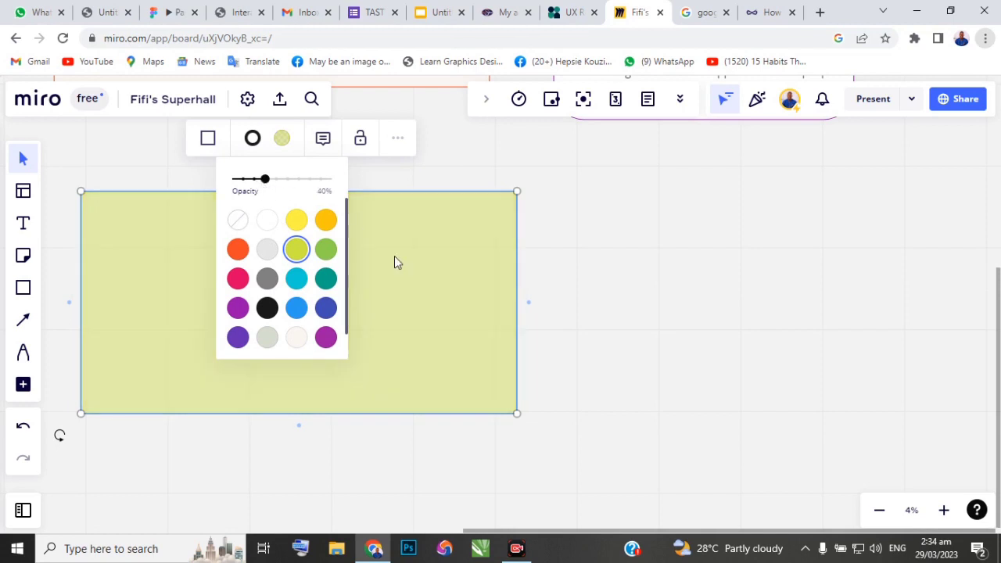
Align the green rectangle with the User Persona's side edges and extend its lower edge to make it taller.
scroll(403, 347, "down", 5)
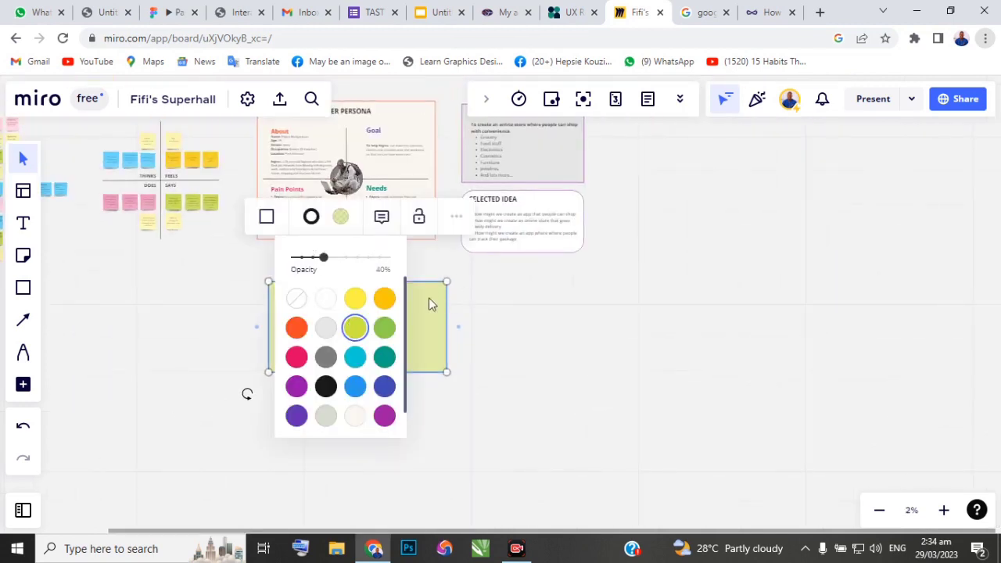
key("Escape")
mouse_move(356, 329)
left_mouse_down()
mouse_move(342, 329)
mouse_move(351, 328)
left_mouse_up()
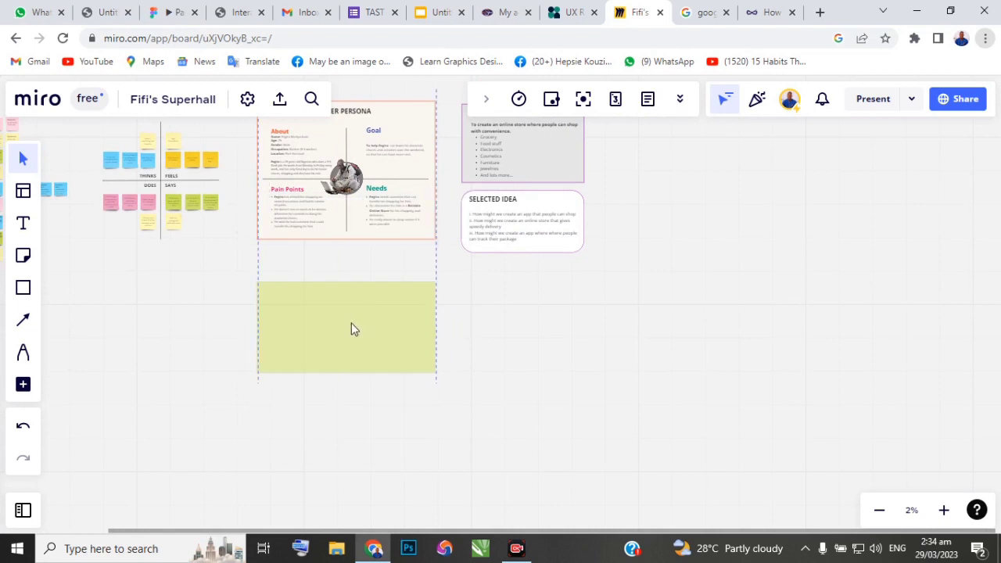
left_click(337, 365)
left_click_drag(349, 380, 348, 436)
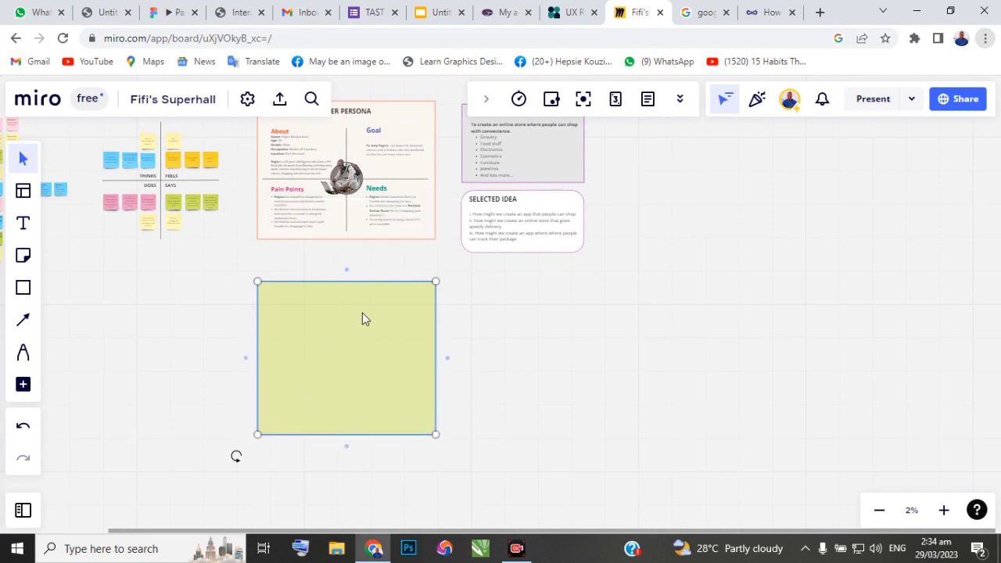
Draw a rounded rectangle below the Selected Idea box, beside the large green rectangle and slightly narrower than the box.
scroll(344, 180, "up", 5)
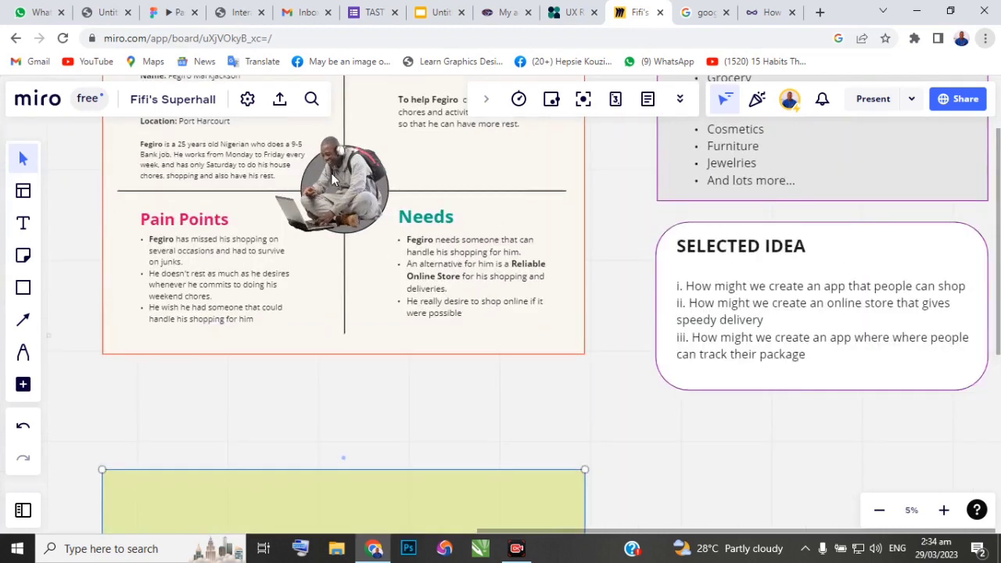
scroll(336, 179, "down", 1)
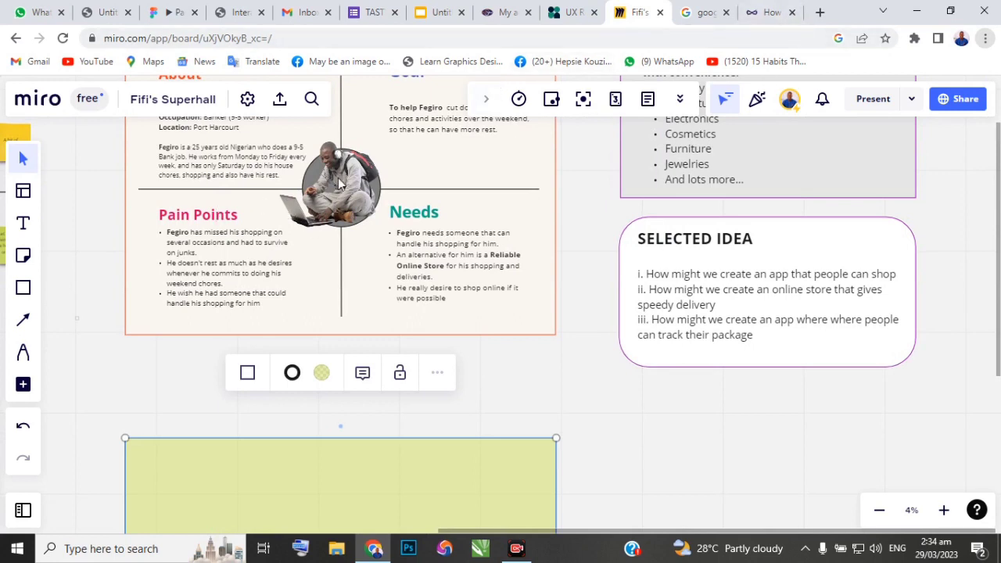
scroll(181, 285, "down", 1)
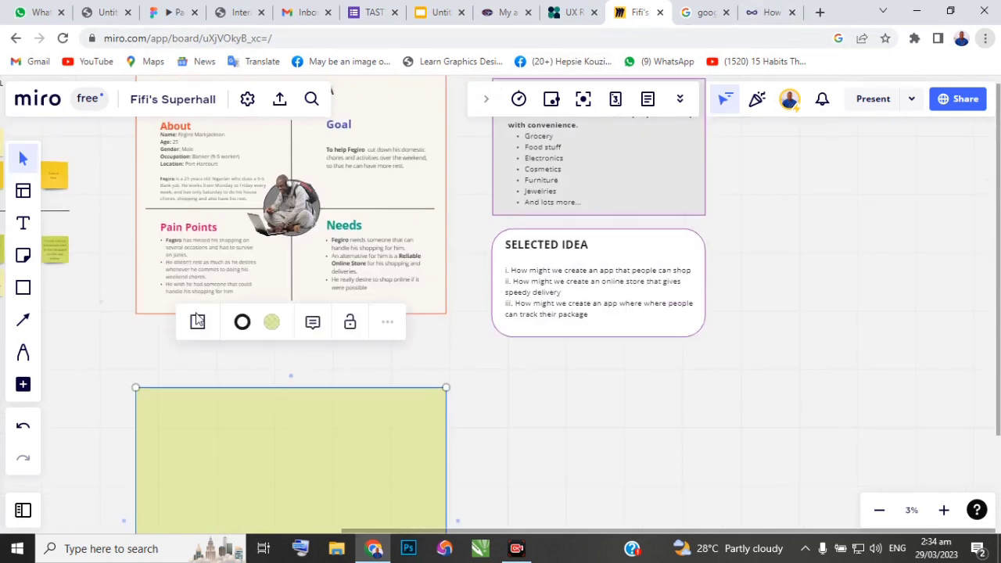
scroll(226, 332, "down", 1)
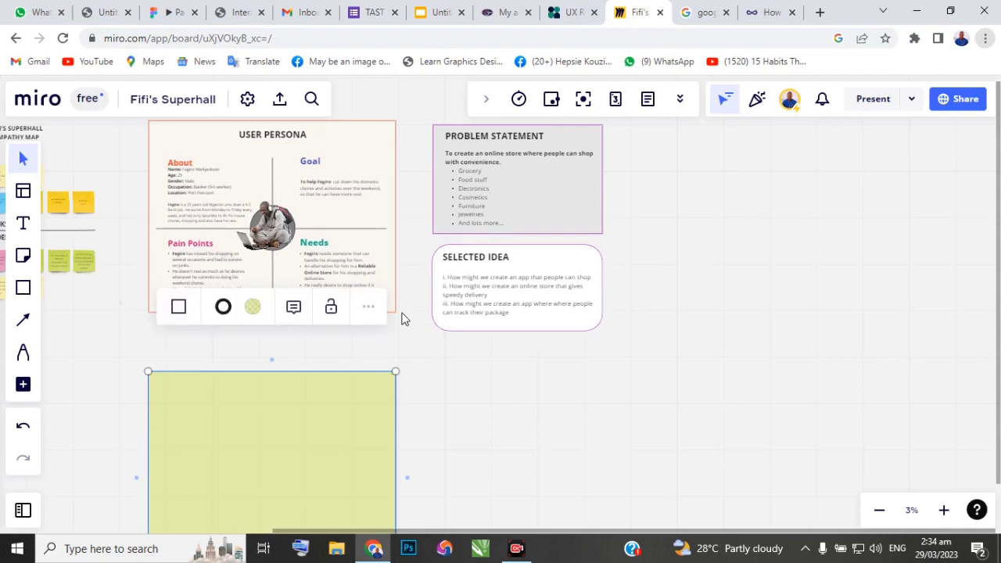
scroll(401, 316, "down", 1)
left_click(524, 261)
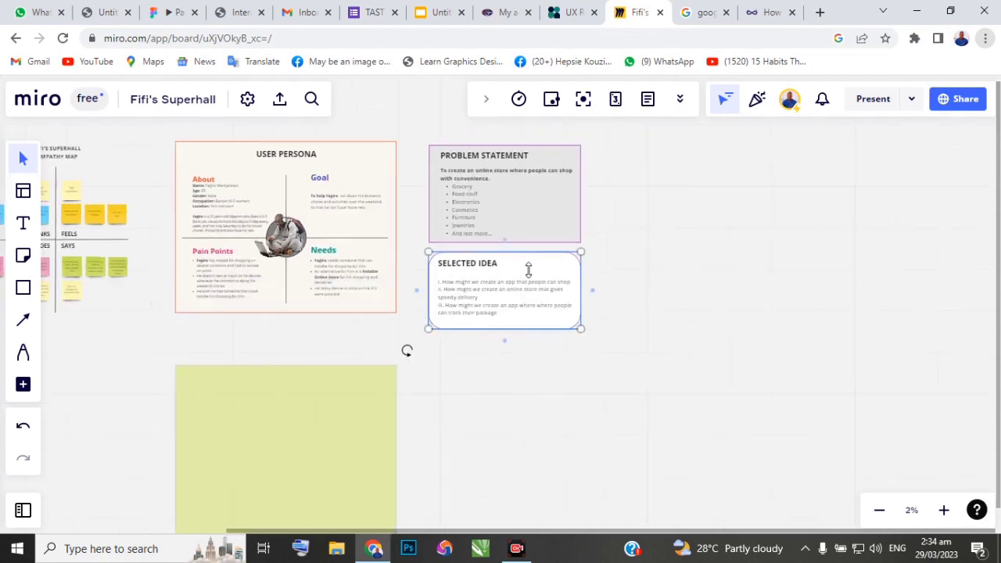
left_click(23, 289)
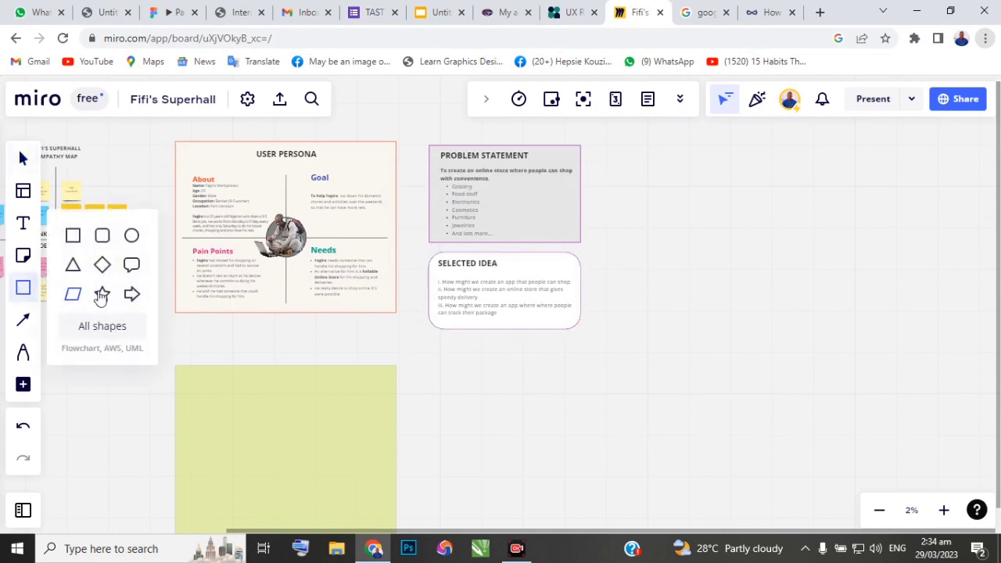
left_click(104, 238)
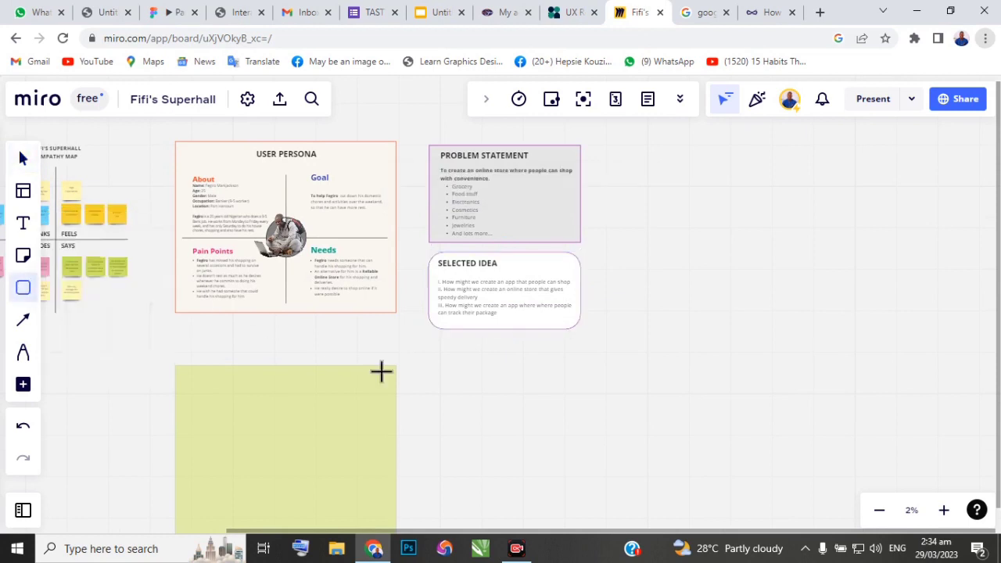
left_click_drag(439, 376, 576, 439)
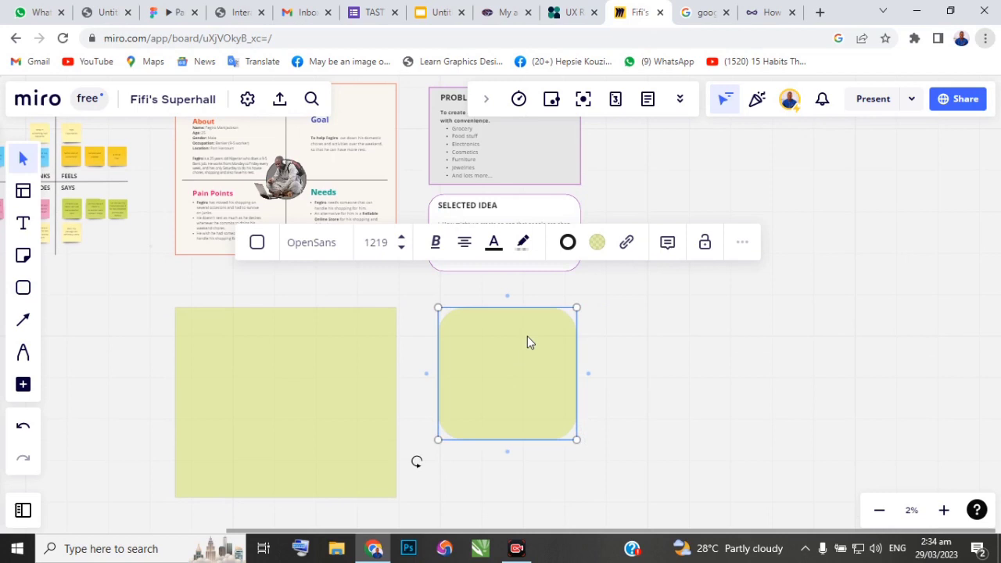
Widen the green rounded rectangle by extending its outer side edge past the Selected Idea box, then deselect it.
scroll(526, 336, "up", 2)
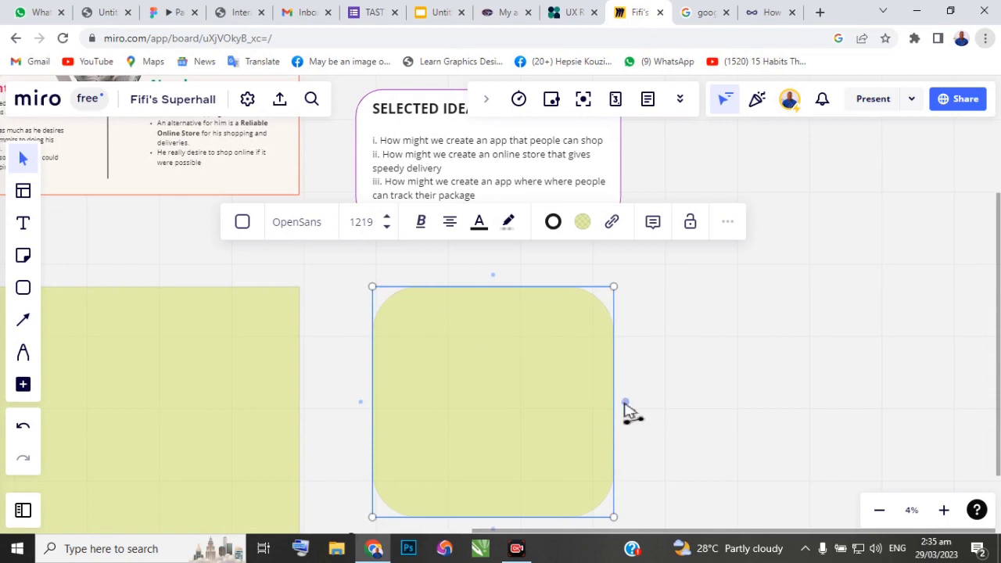
left_click_drag(616, 402, 671, 401)
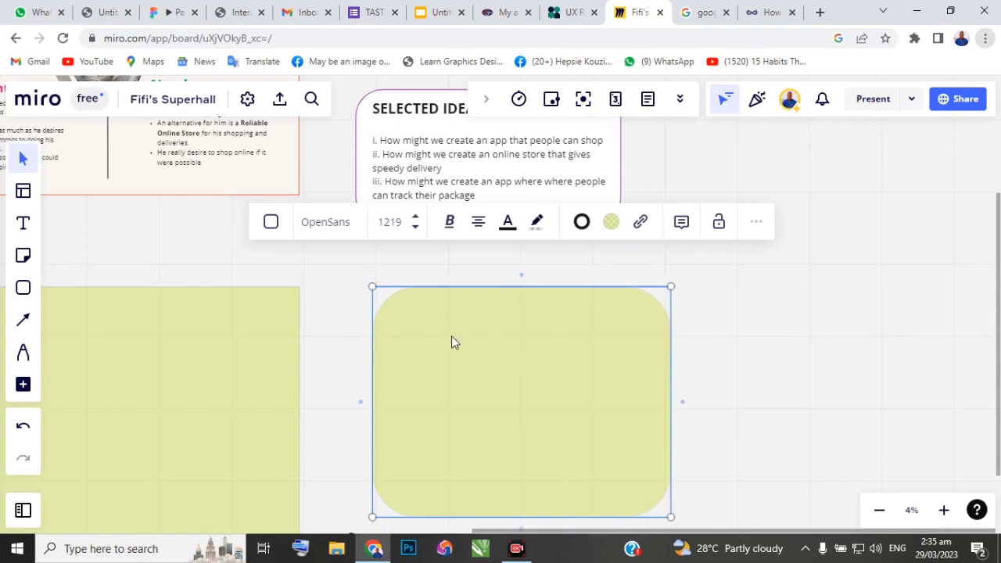
key("Escape")
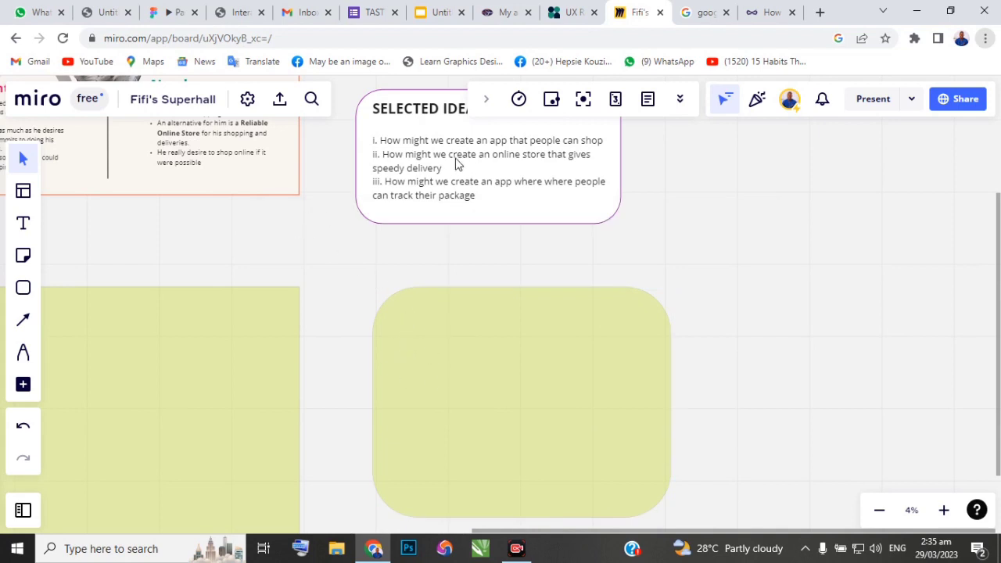
Duplicate the three "How might we" statements from the Selected Idea box into the empty area beside it.
left_click(19, 225)
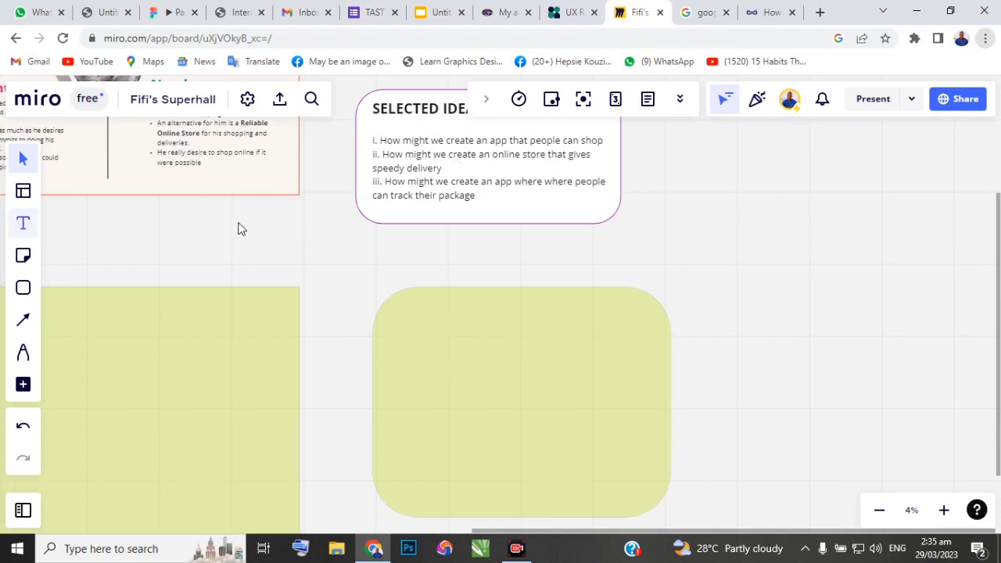
left_click(412, 184)
left_click_drag(415, 179, 746, 249)
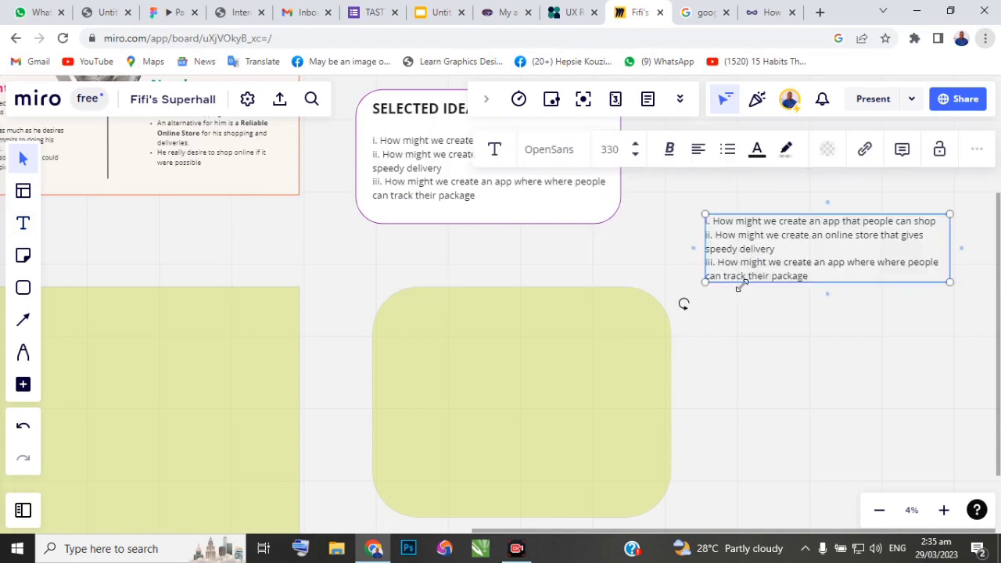
Add a text box with the placeholder lines "dffhjjk", "fhhkj" and "ggjhk", and move it into the green rounded rectangle.
left_click(22, 224)
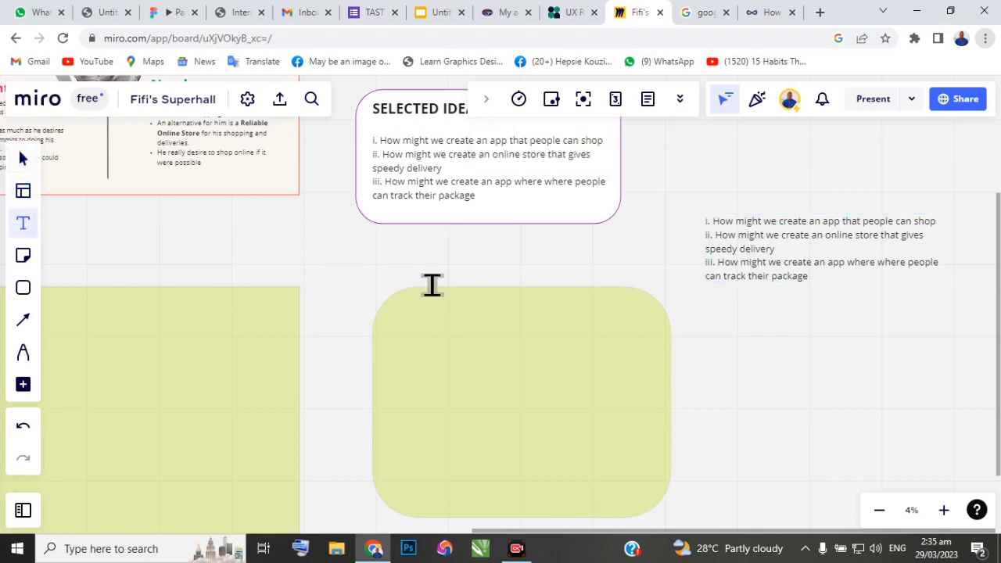
left_click_drag(719, 317, 954, 339)
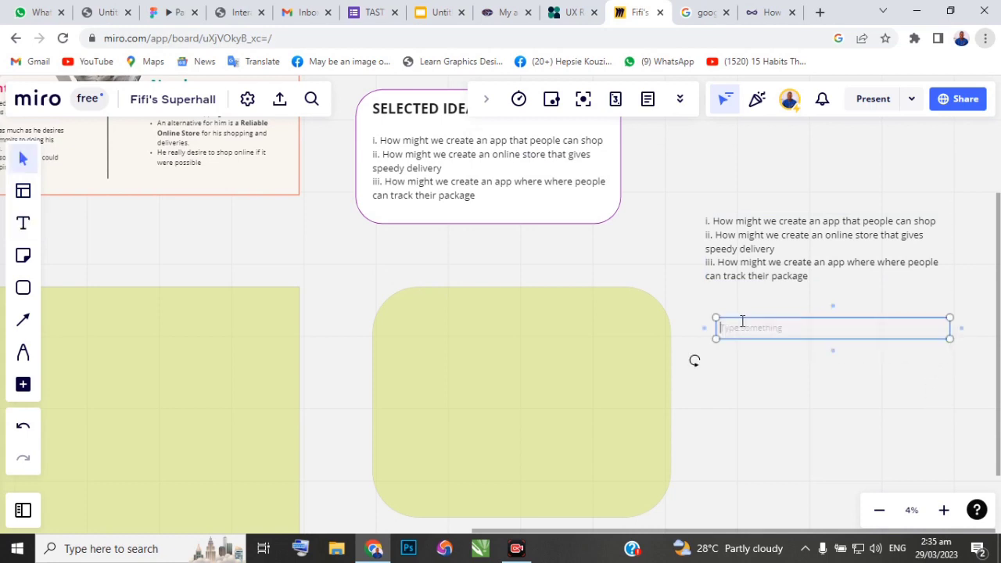
type("df")
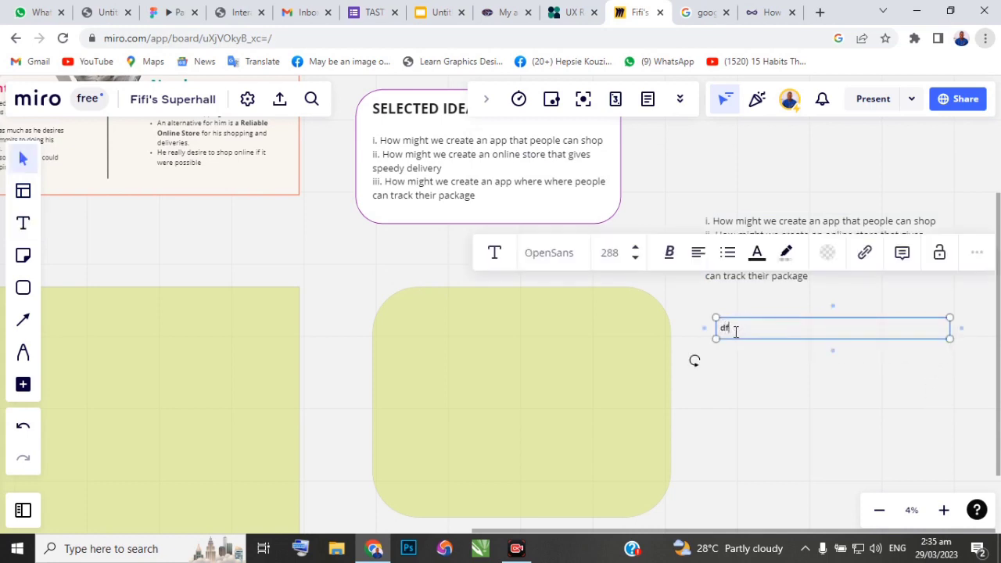
type("fhjjk")
key("Return")
type("f")
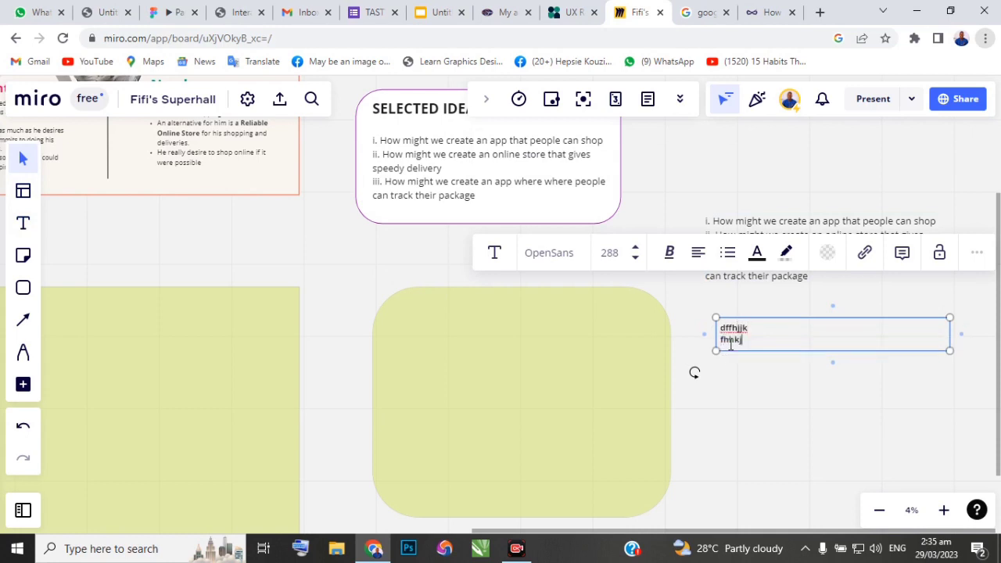
type("hakj")
key("Return")
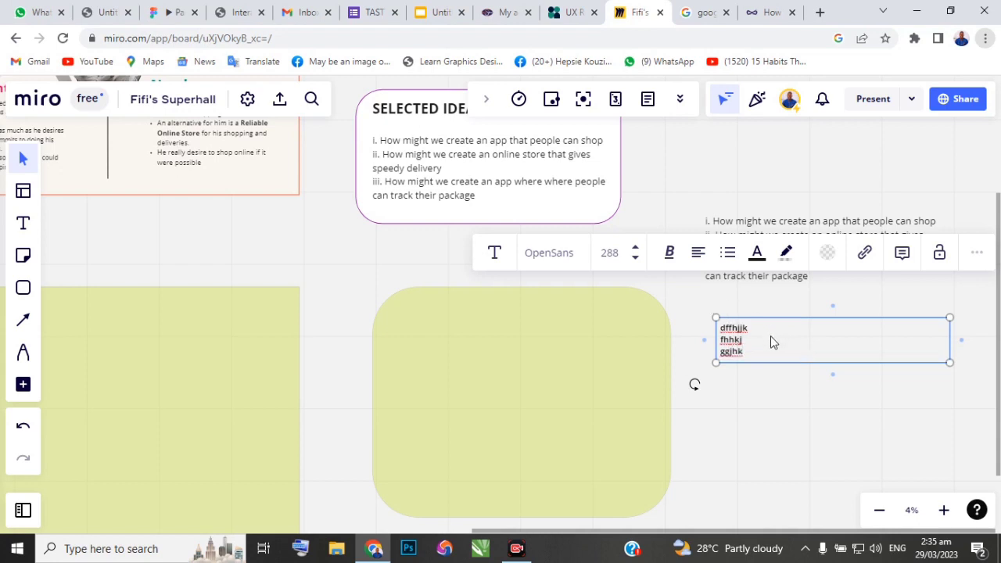
left_click_drag(503, 388, 406, 394)
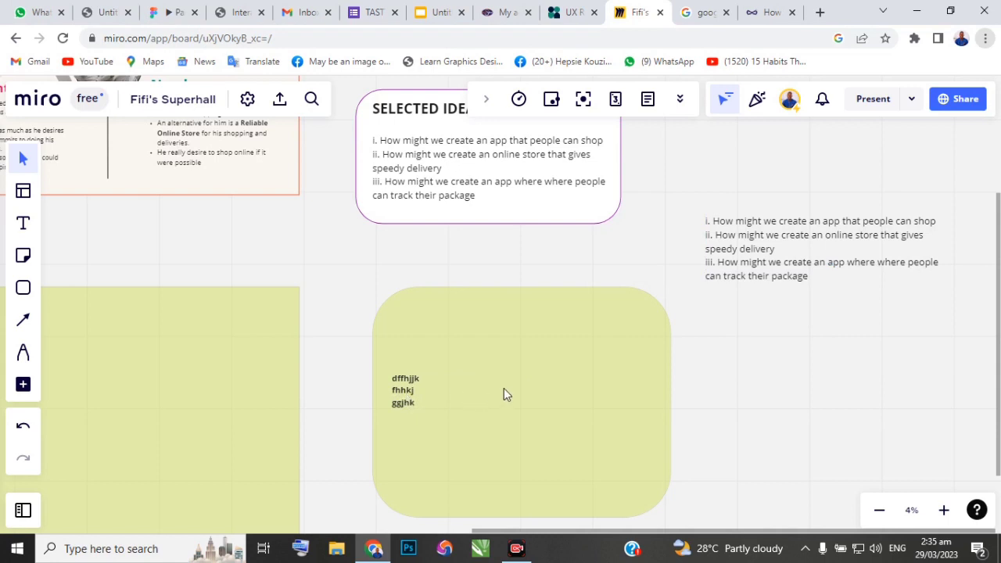
Delete both green shapes below the User Persona and Selected Idea boxes together with the placeholder text.
scroll(473, 347, "down", 2)
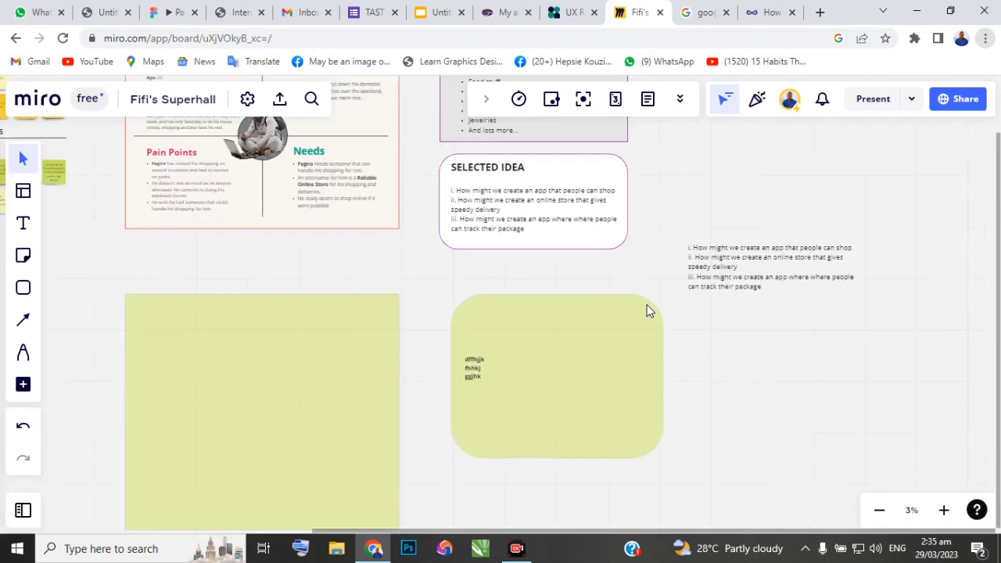
scroll(648, 308, "left", 5)
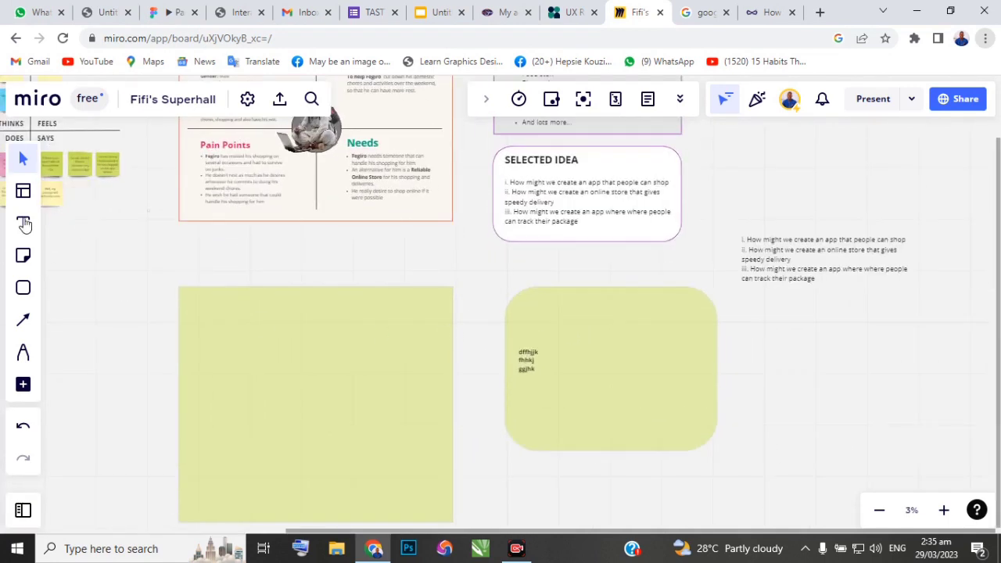
scroll(117, 212, "down", 1)
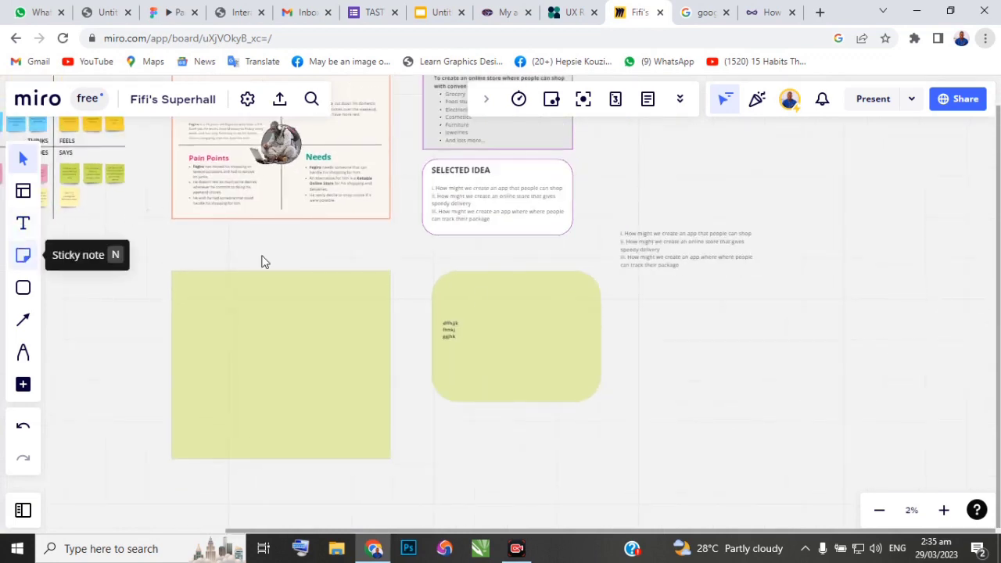
scroll(445, 325, "up", 2)
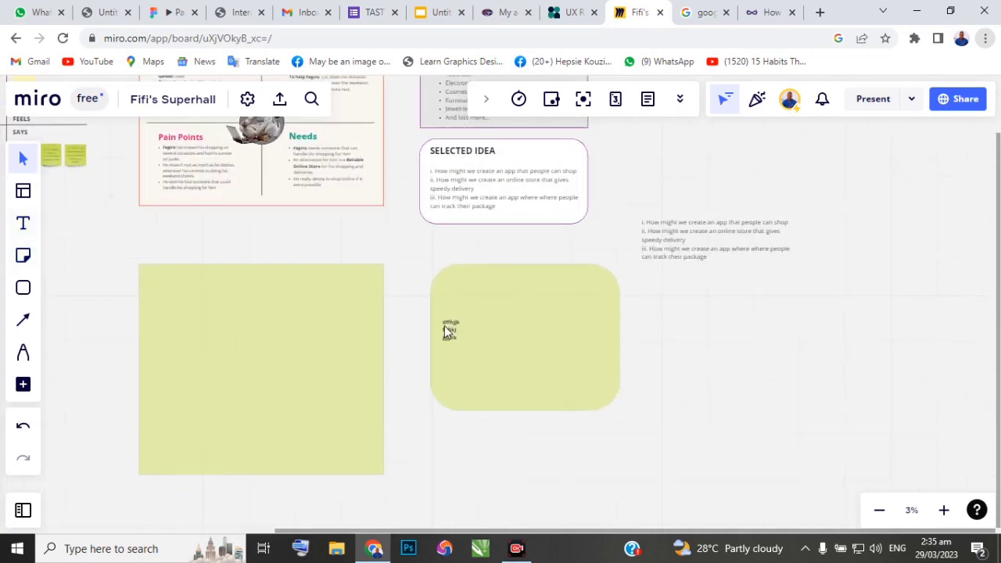
scroll(485, 329, "down", 4)
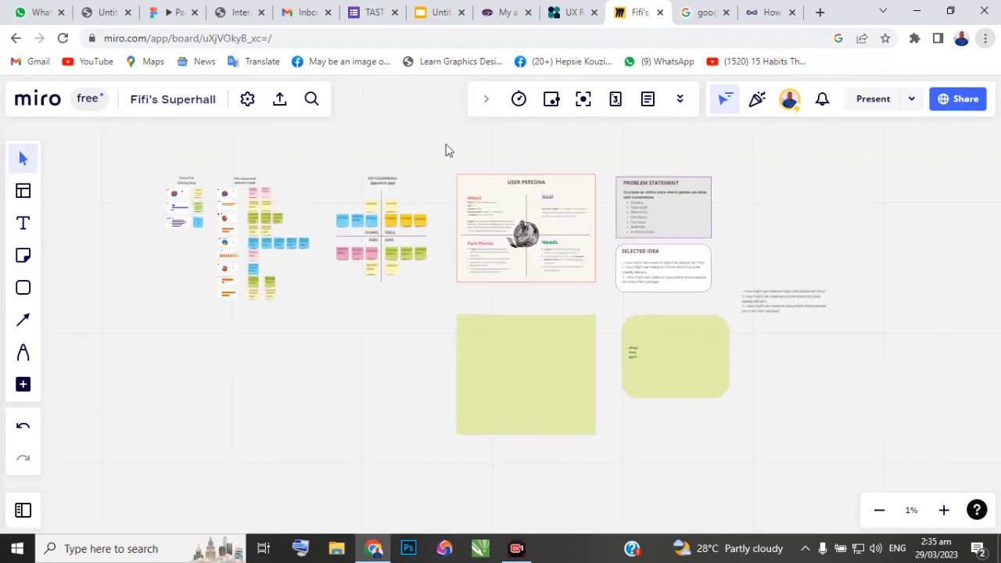
scroll(445, 148, "up", 2)
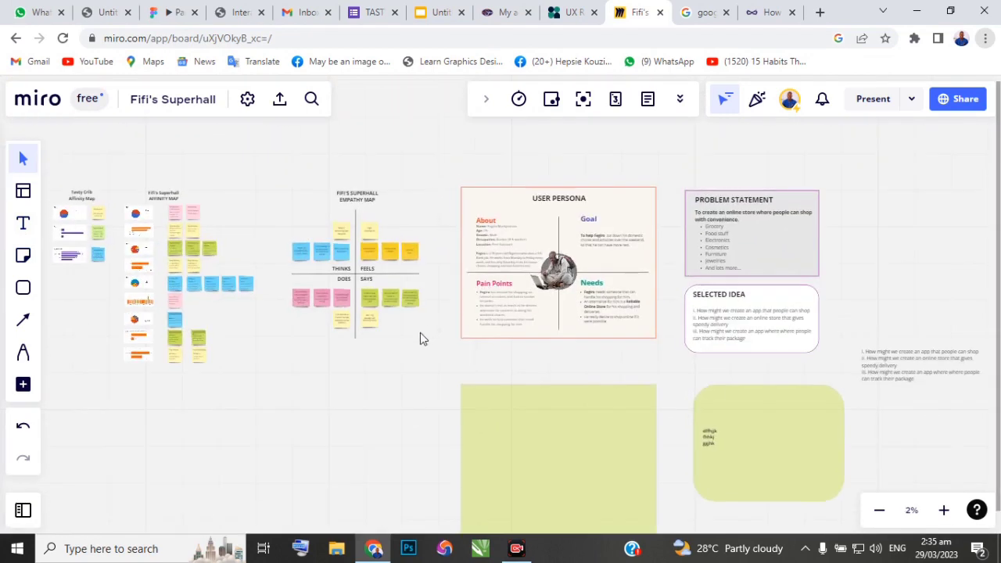
scroll(436, 371, "down", 1)
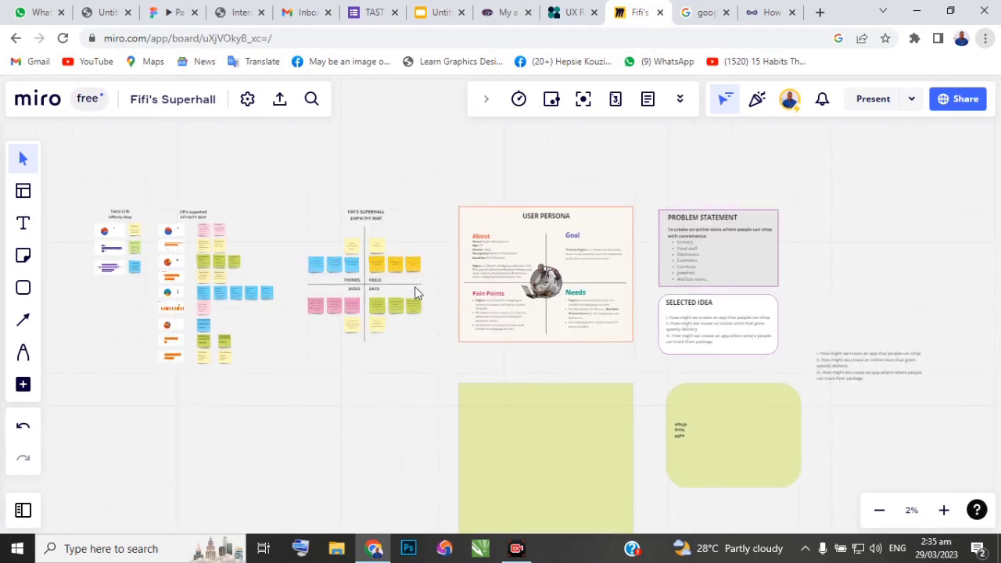
left_click_drag(429, 357, 809, 495)
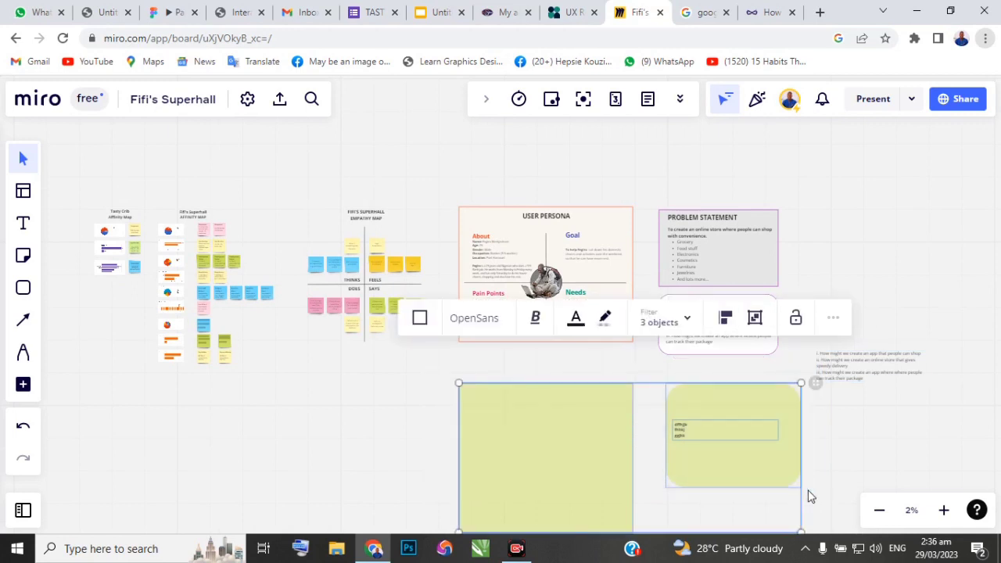
key("Delete")
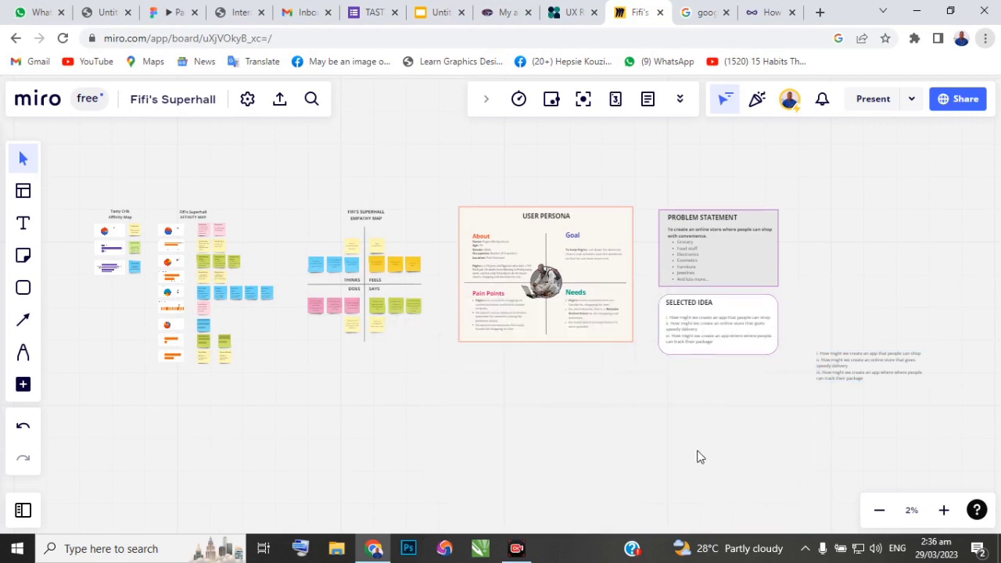
scroll(172, 222, "up", 3)
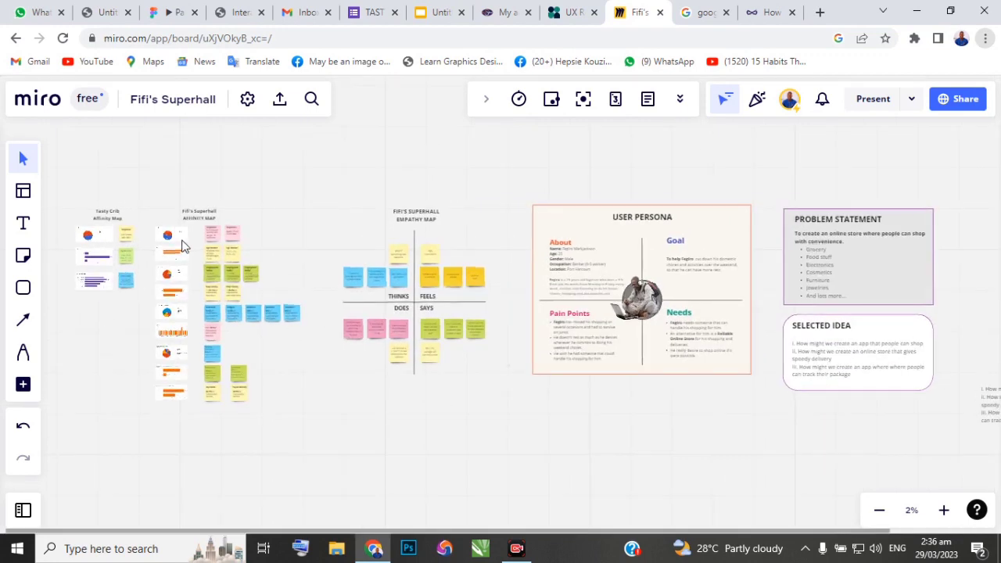